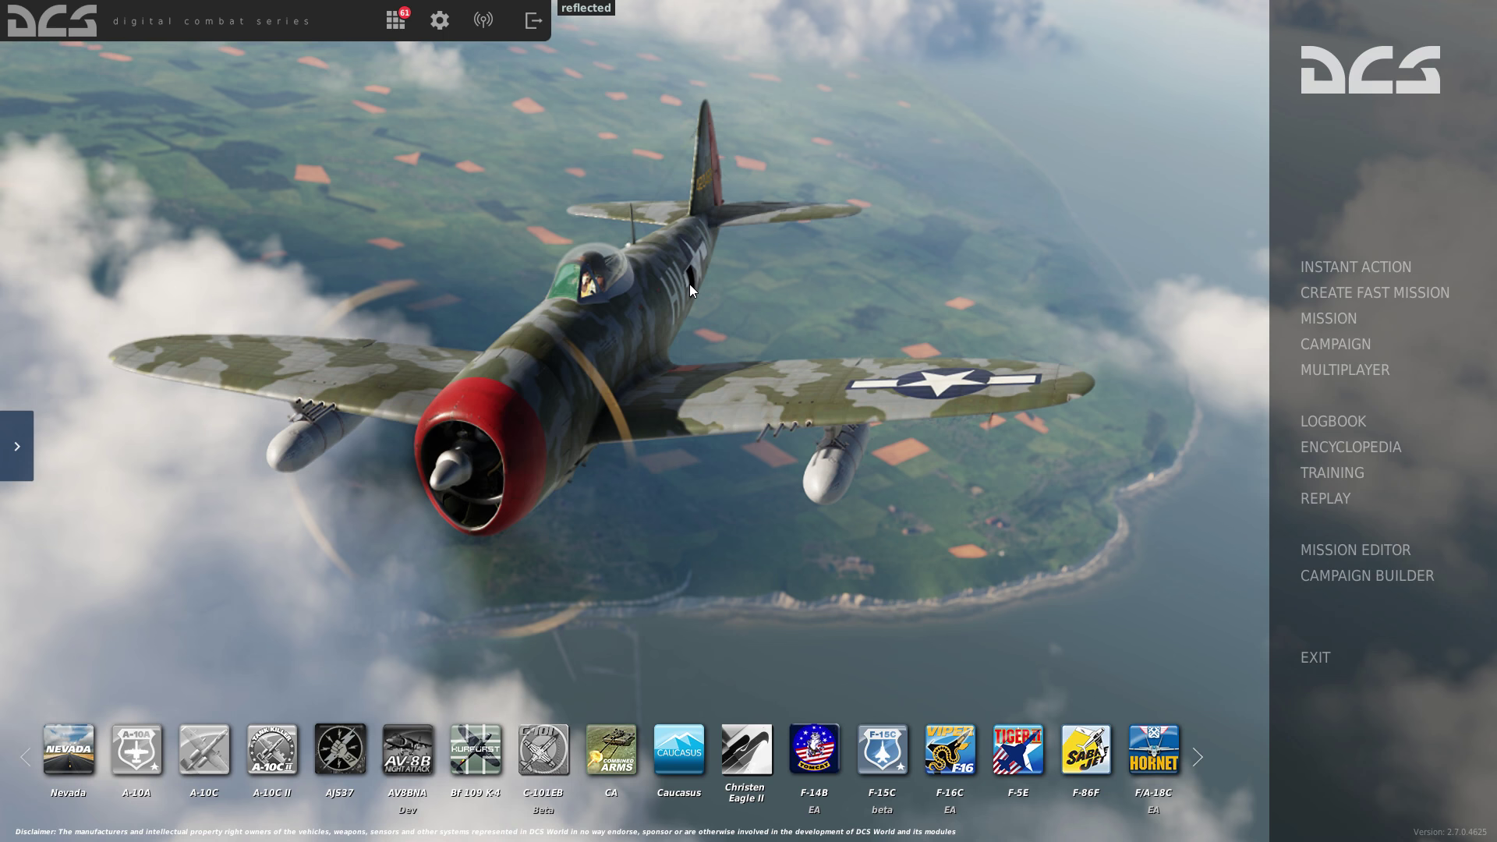
Open the gameplay options, switch Wake turbulence on to read its description, and switch it back off
click(439, 21)
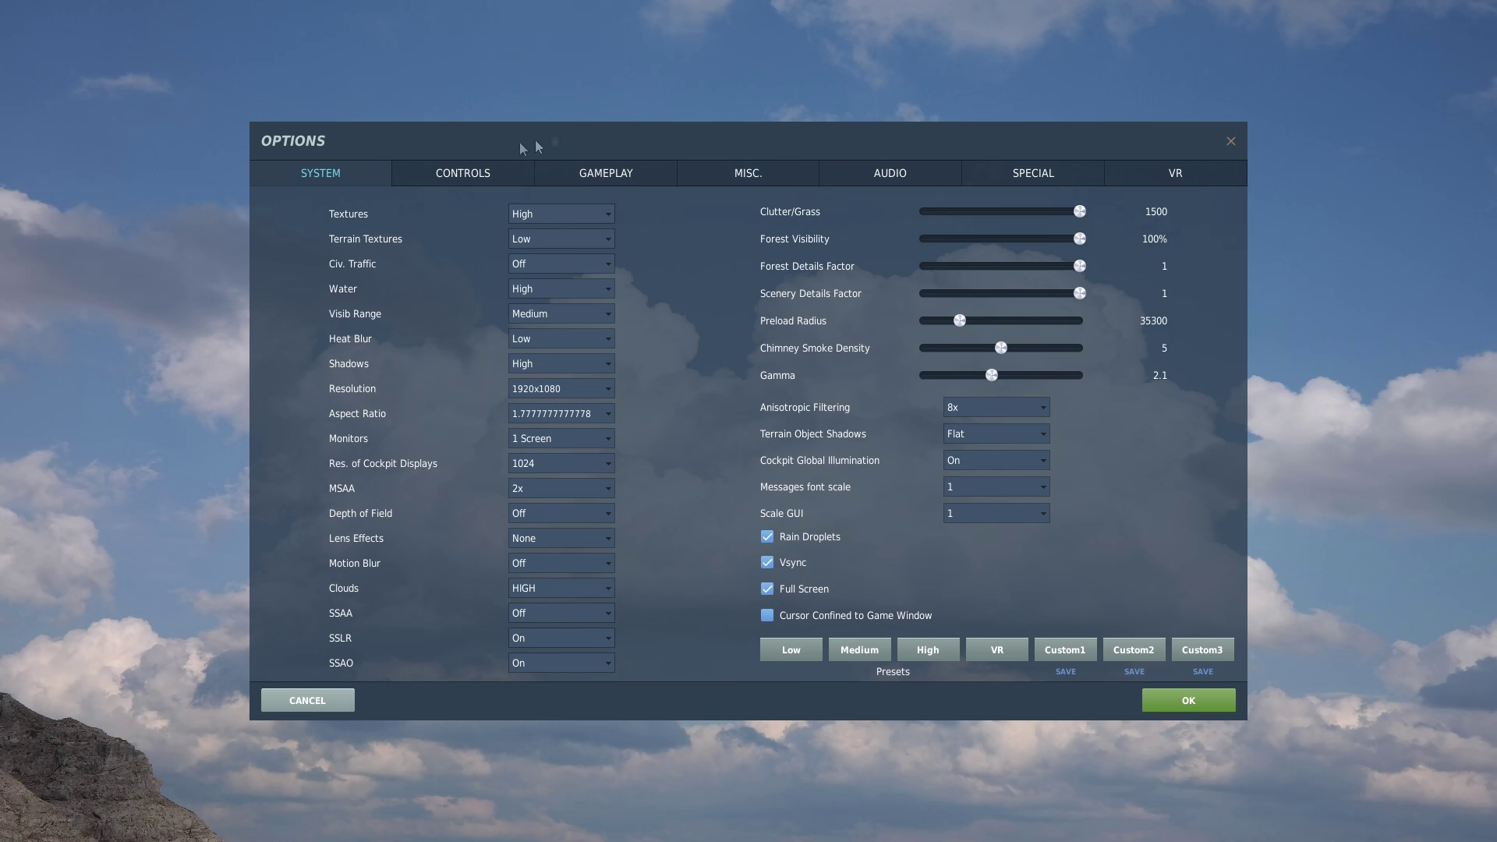
click(613, 174)
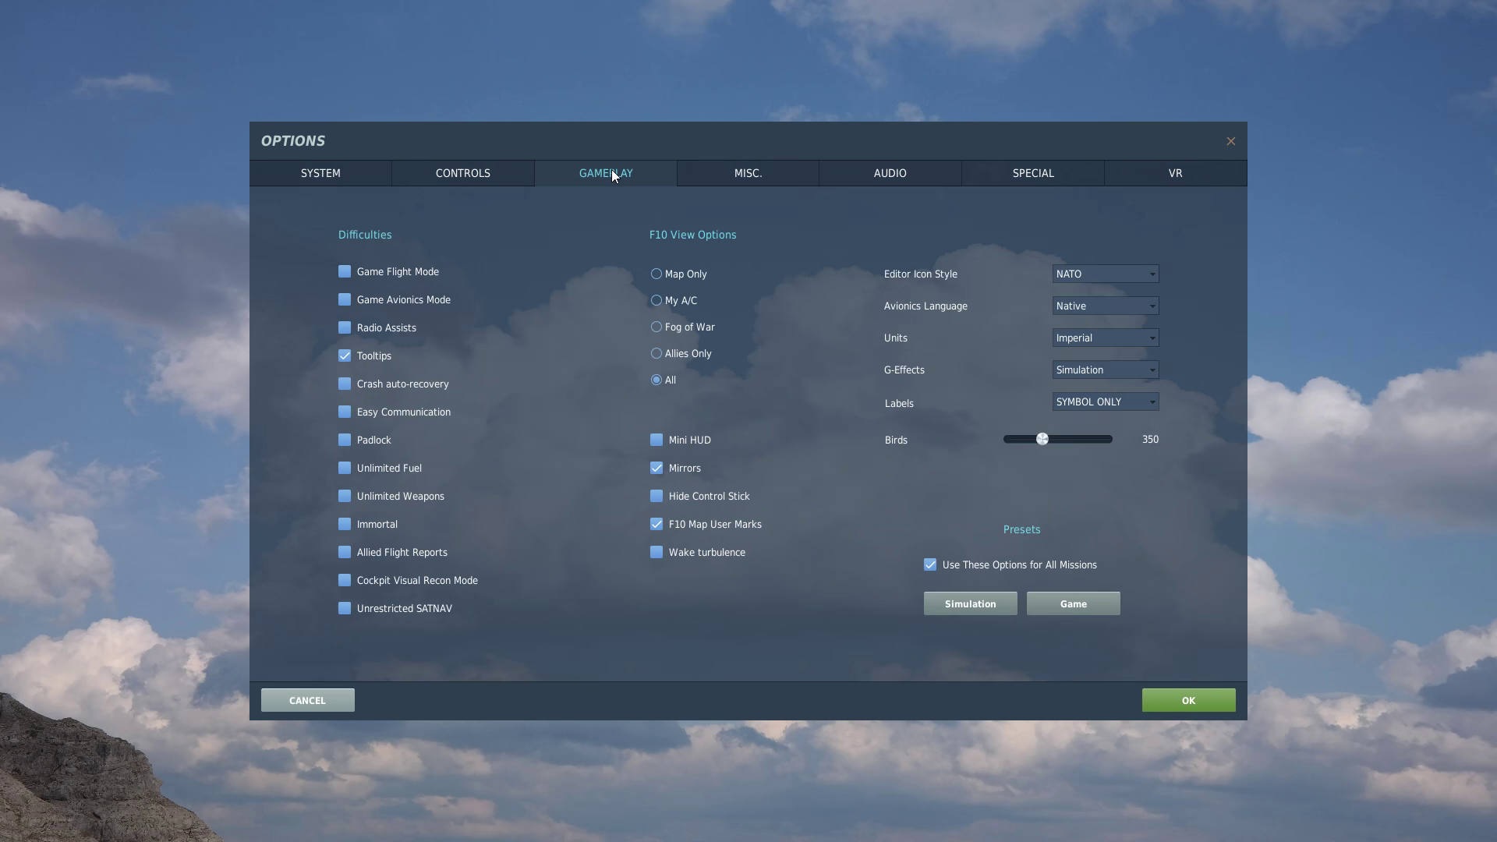
click(656, 553)
mouse_move(742, 554)
mouse_move(658, 556)
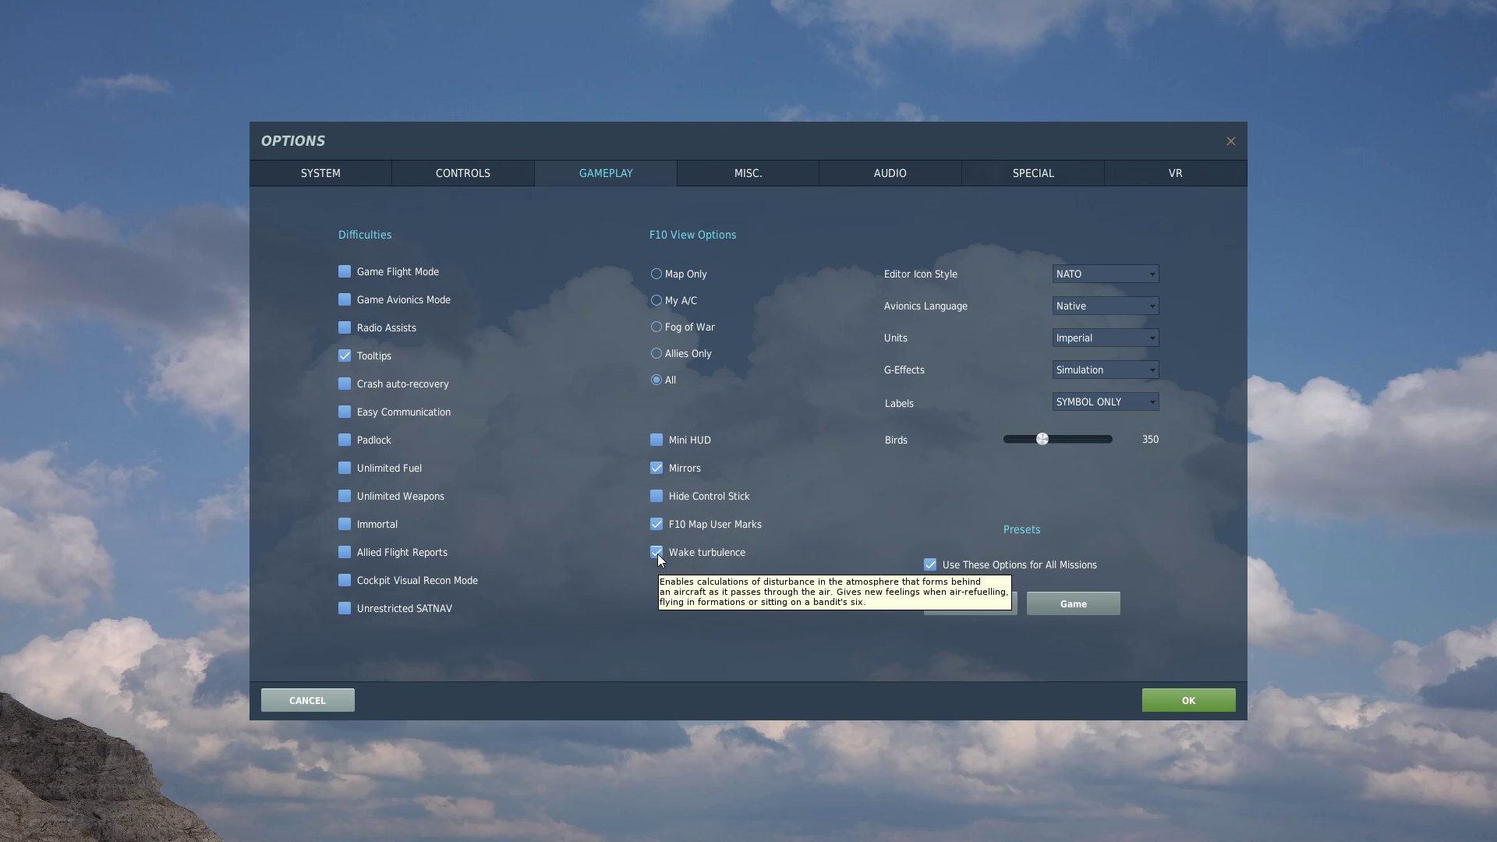
click(657, 554)
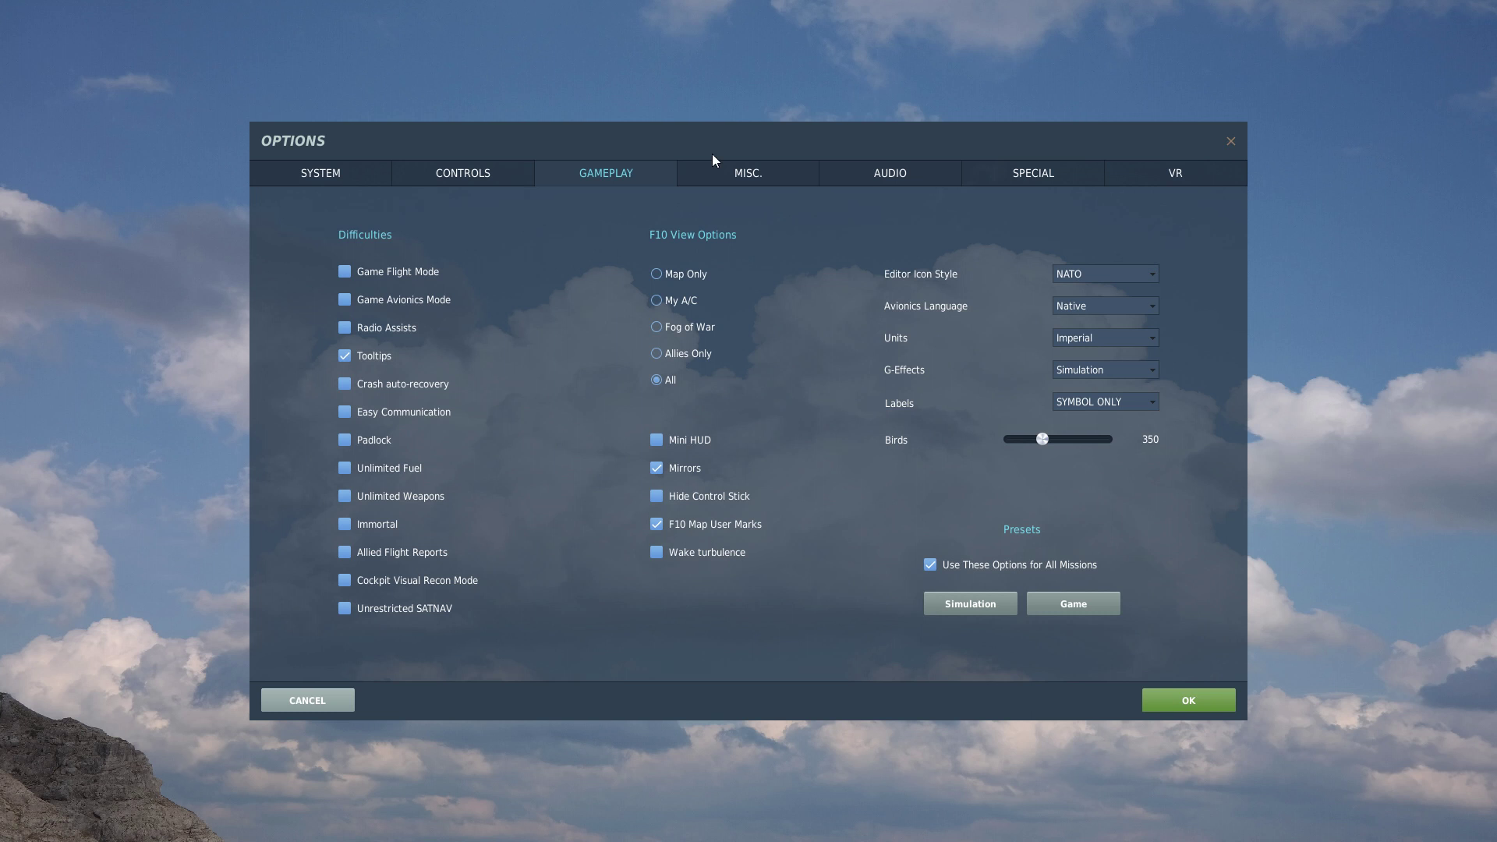
In the system options, select High for Textures and Low for Terrain Textures
click(335, 173)
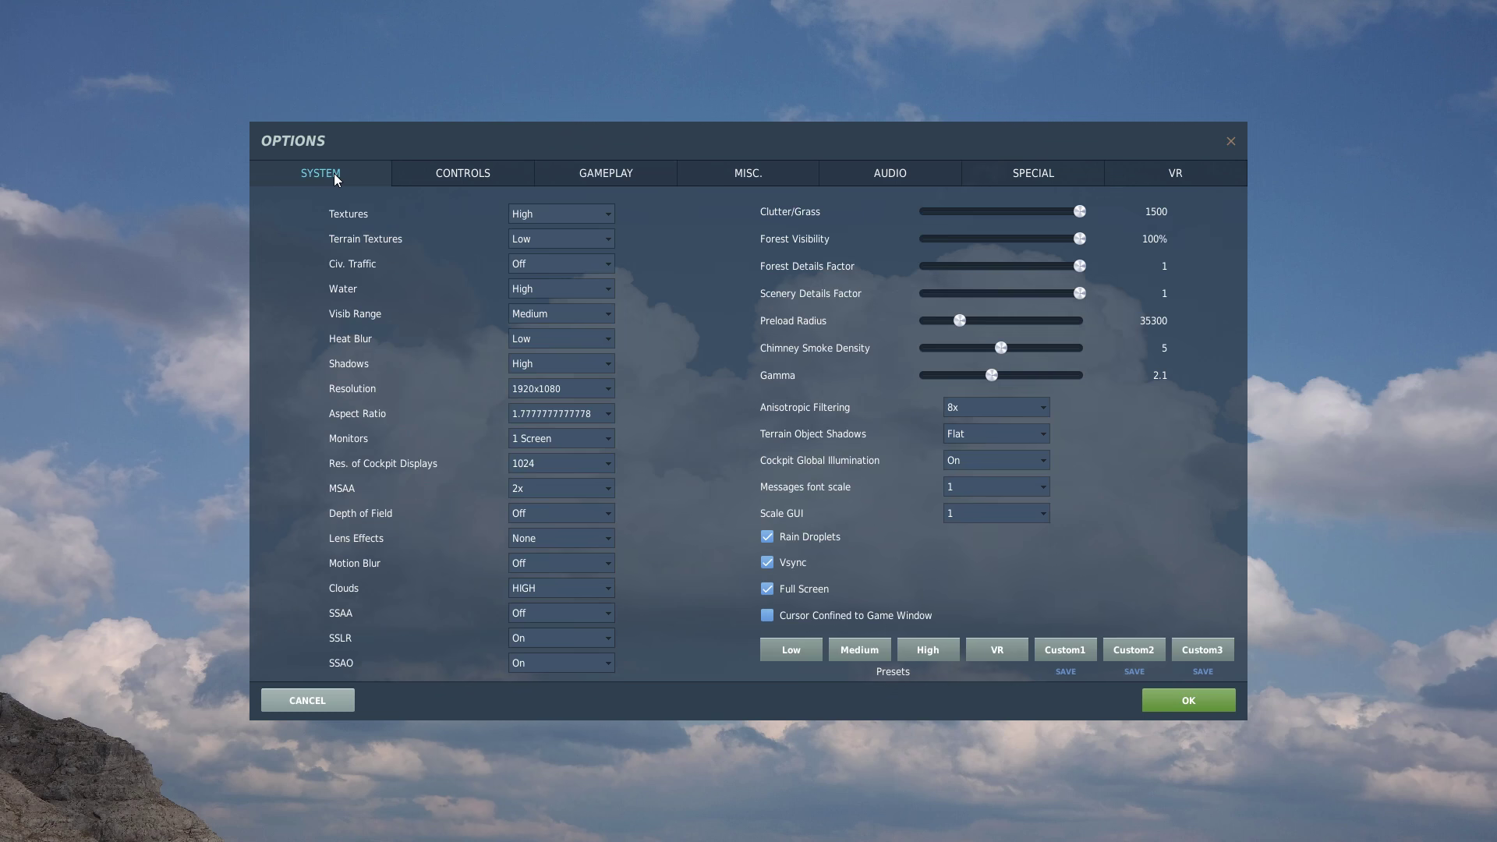
click(607, 215)
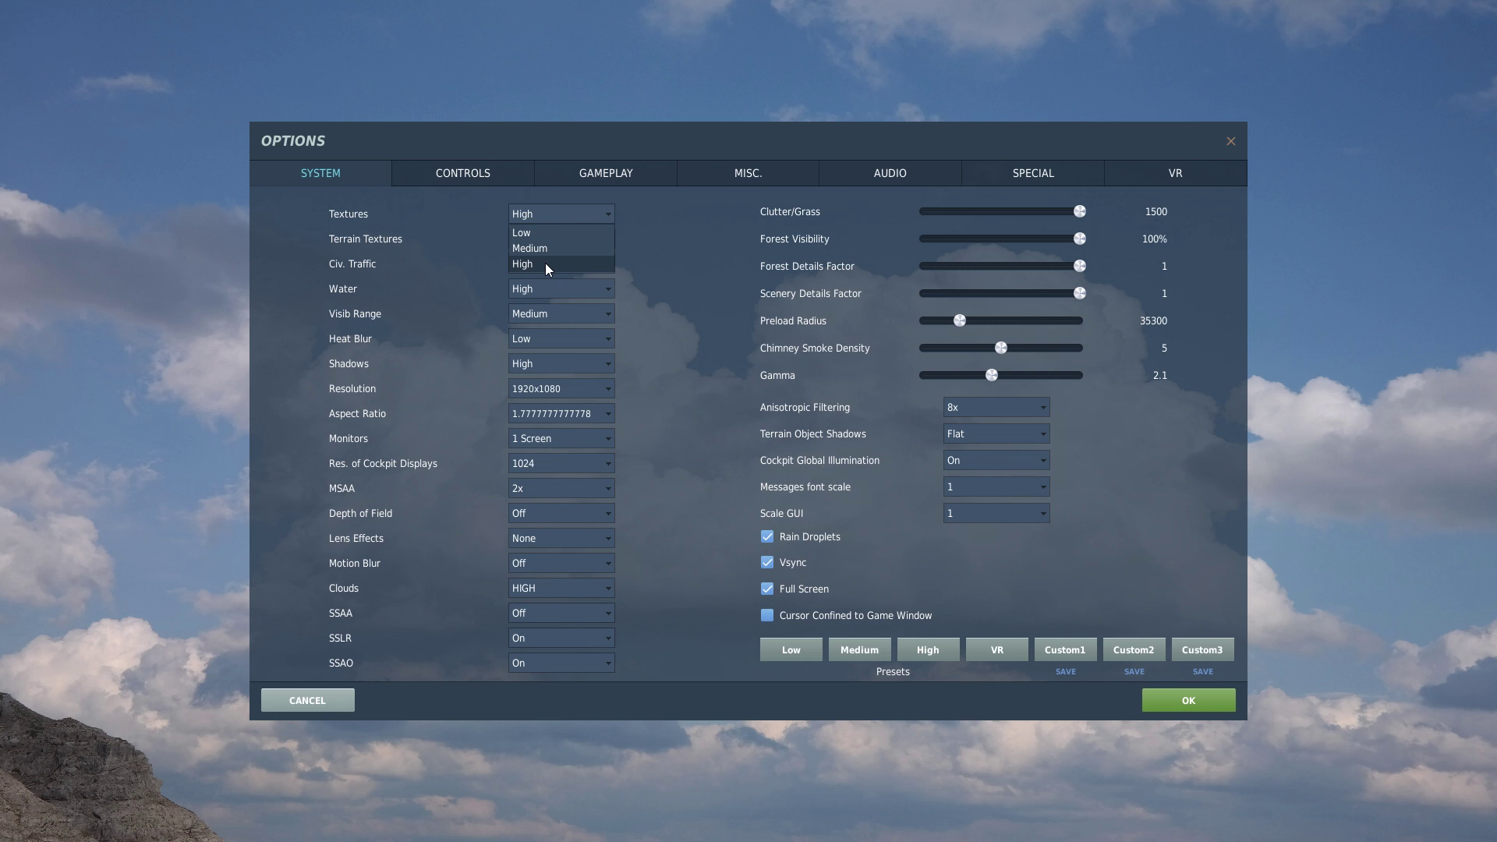
click(545, 264)
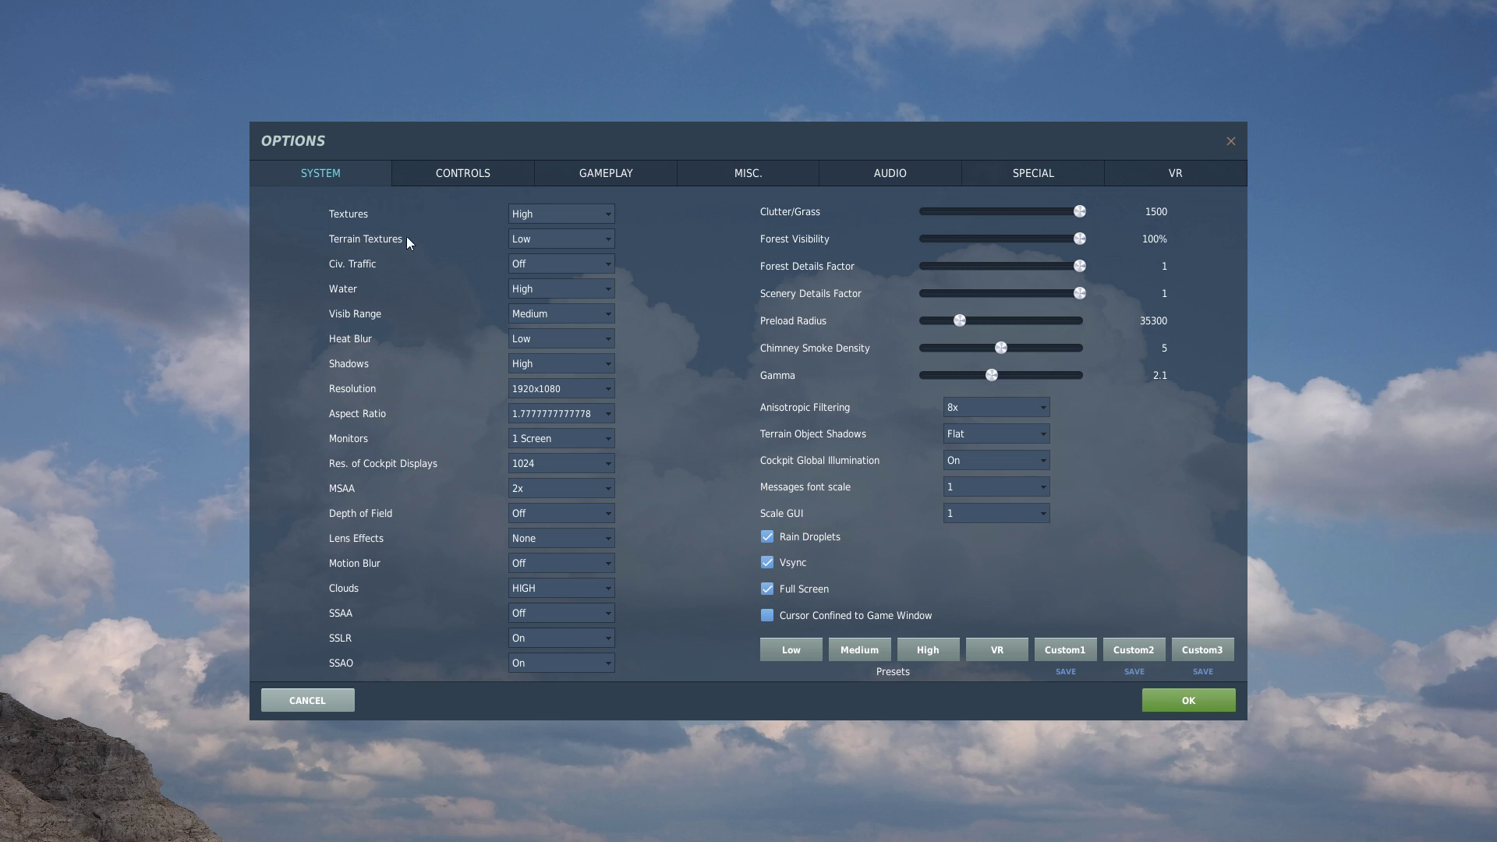
click(608, 242)
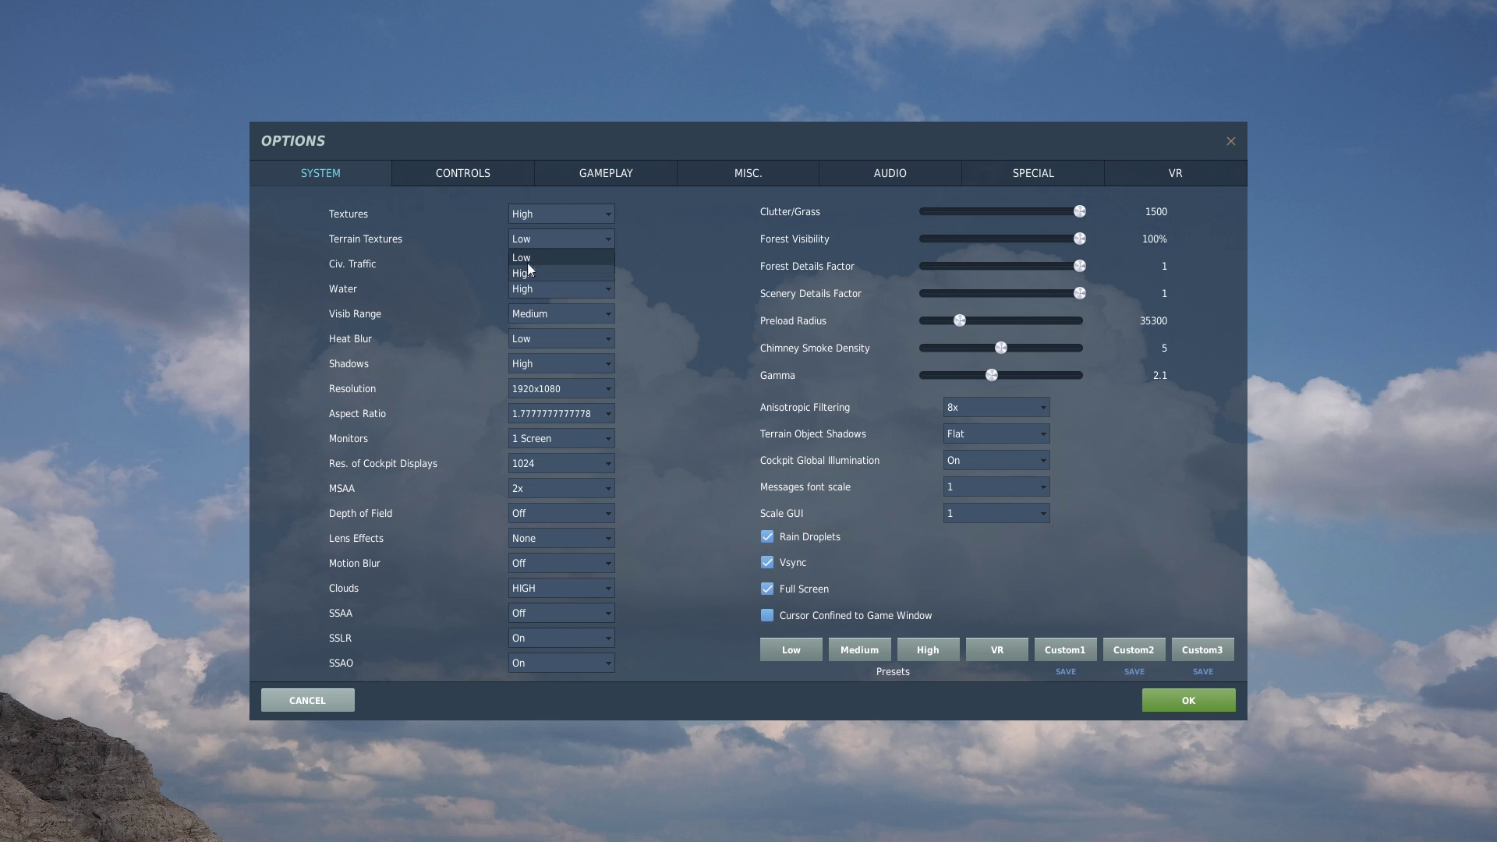
click(568, 258)
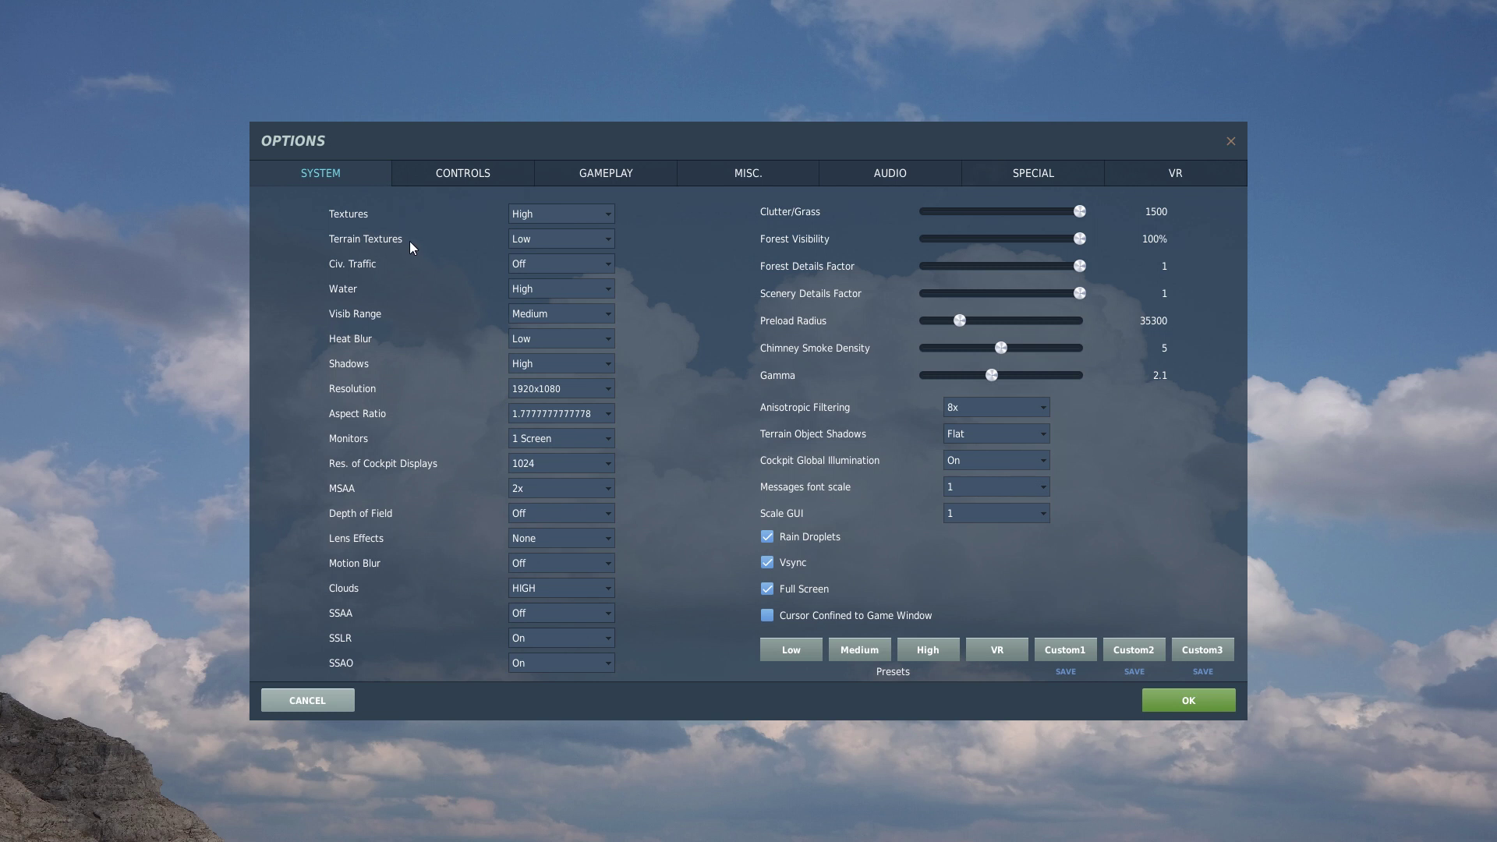
click(611, 239)
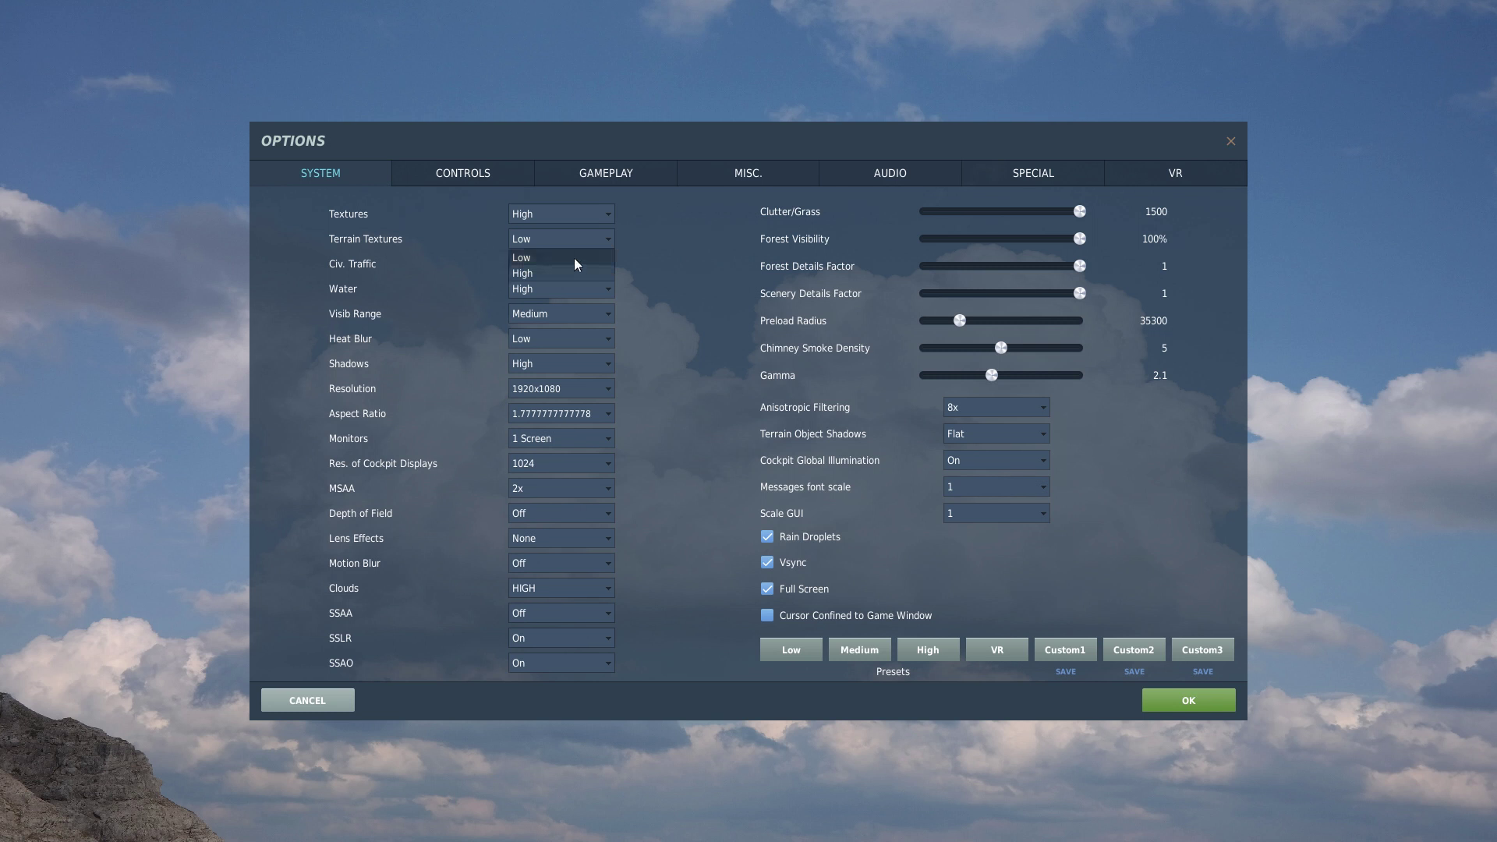
click(569, 258)
Try Civ. Traffic on Low and set it back to Off
click(609, 267)
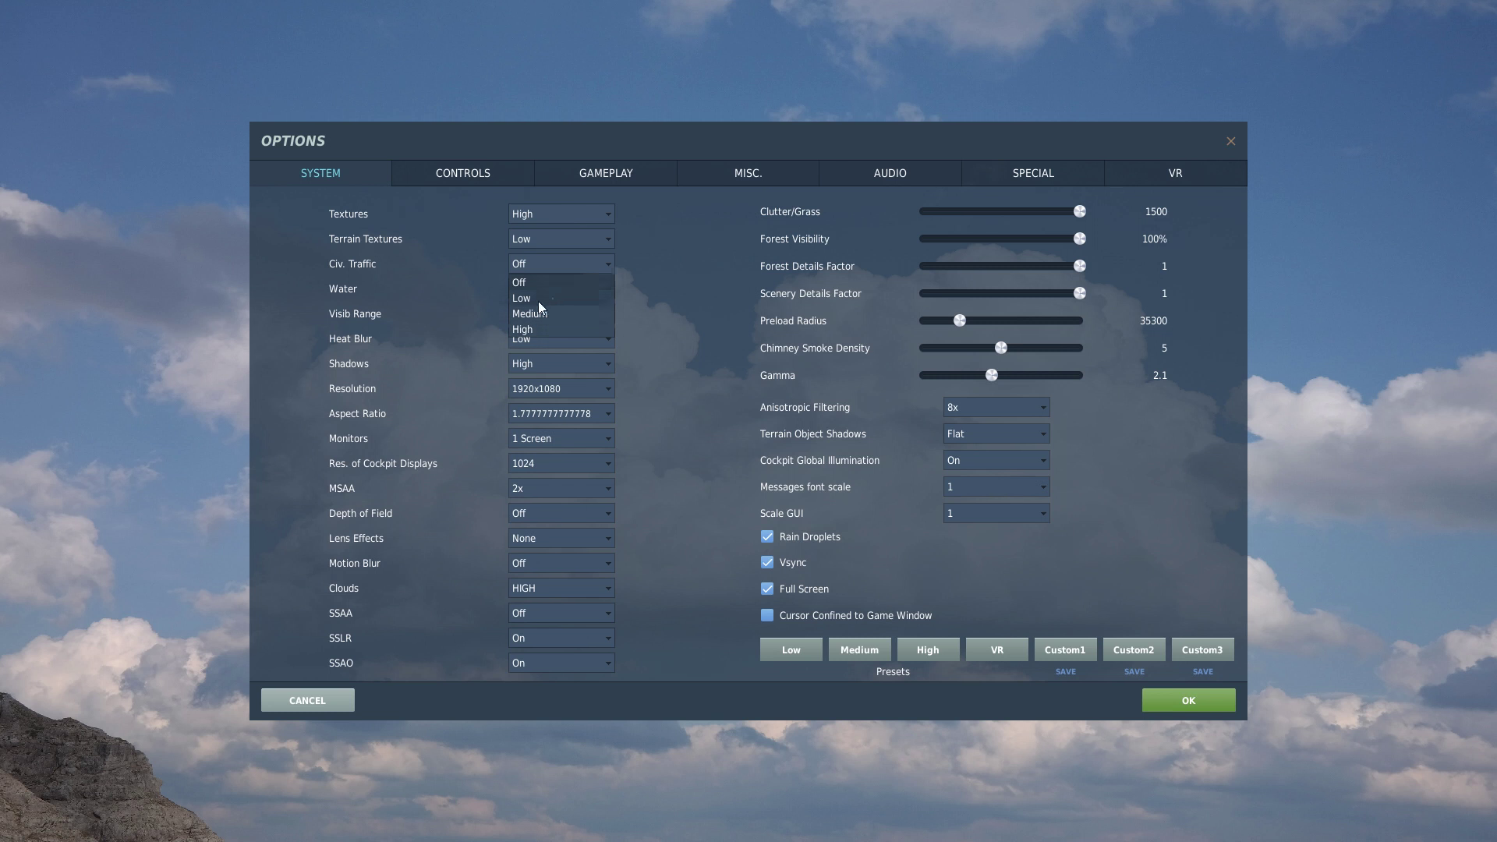
click(538, 301)
click(611, 265)
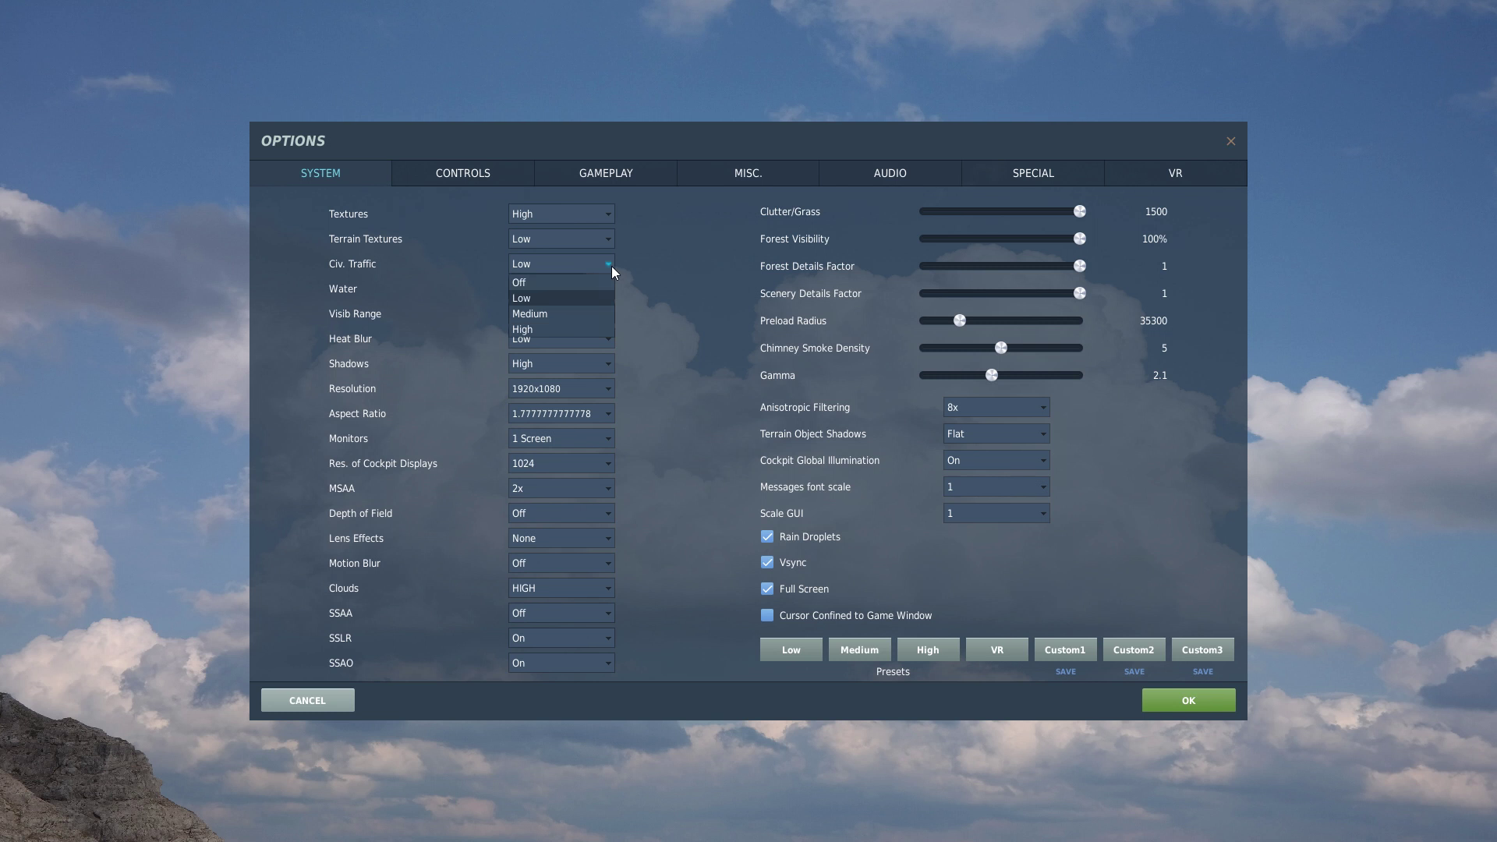
click(551, 281)
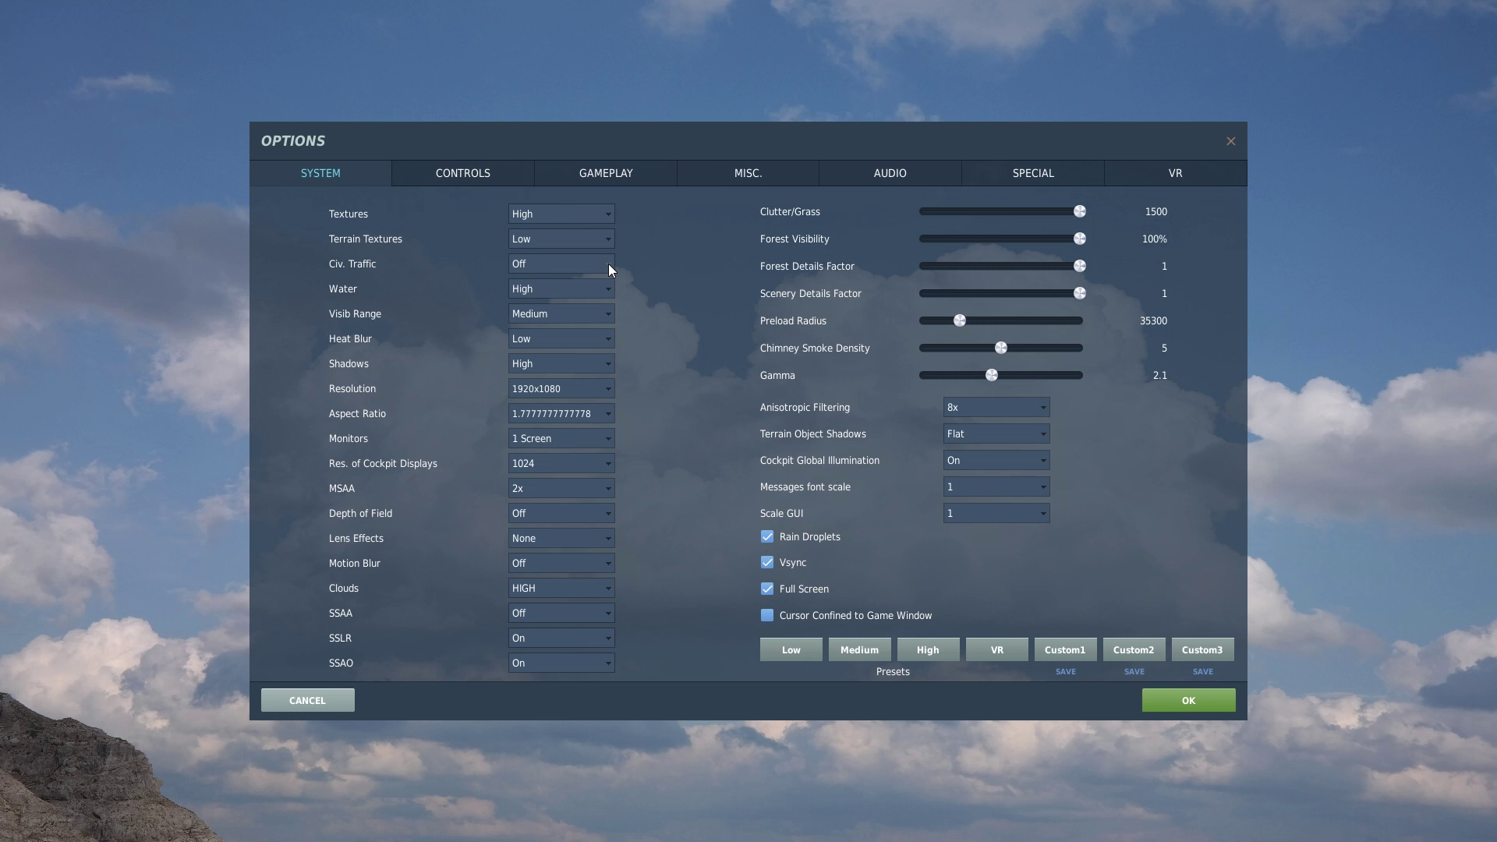
click(608, 263)
click(540, 284)
click(610, 265)
click(559, 298)
click(601, 271)
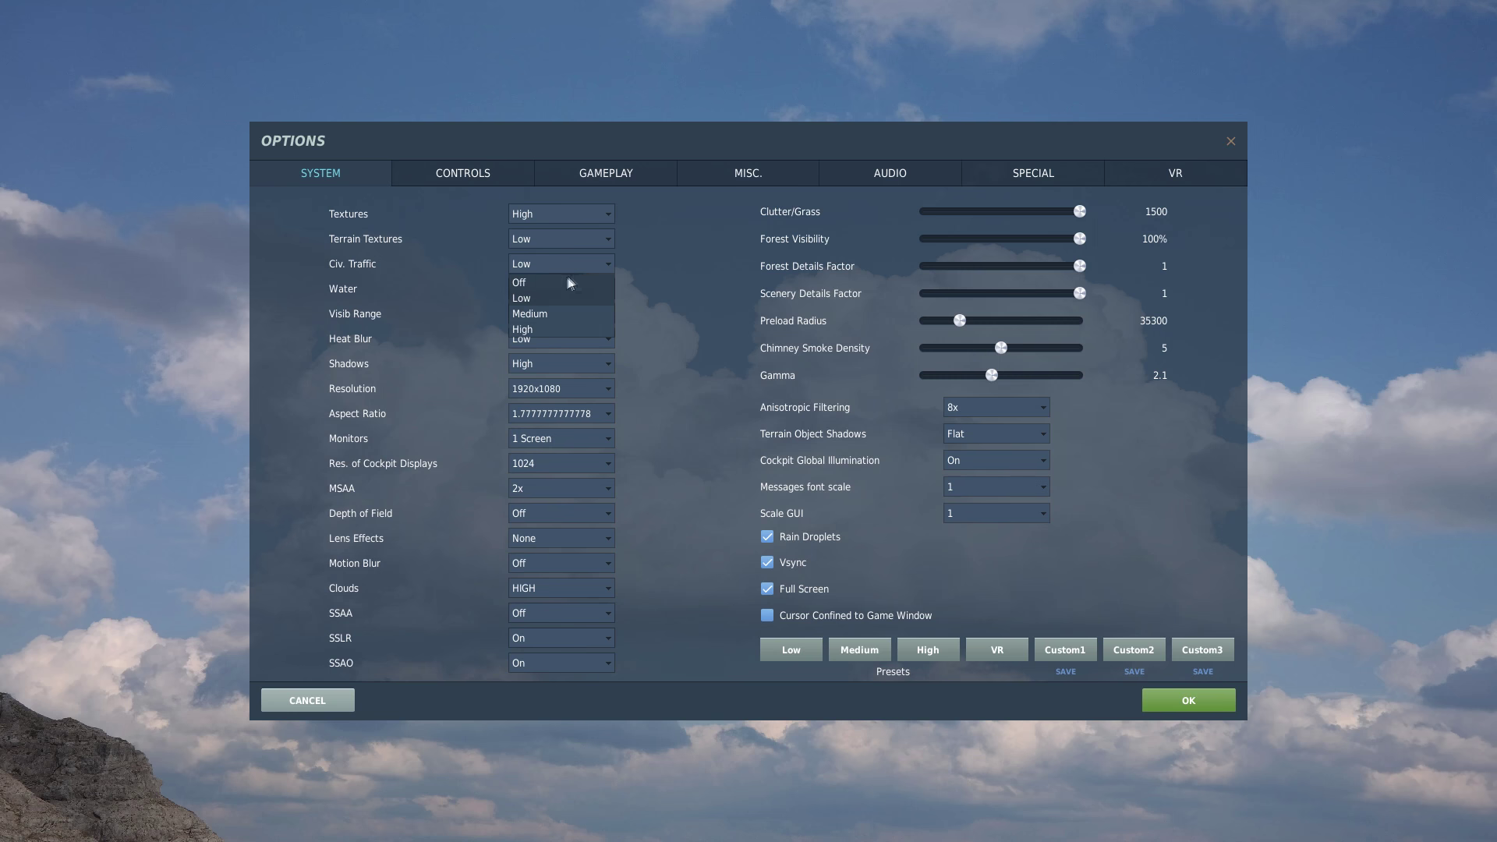
click(555, 281)
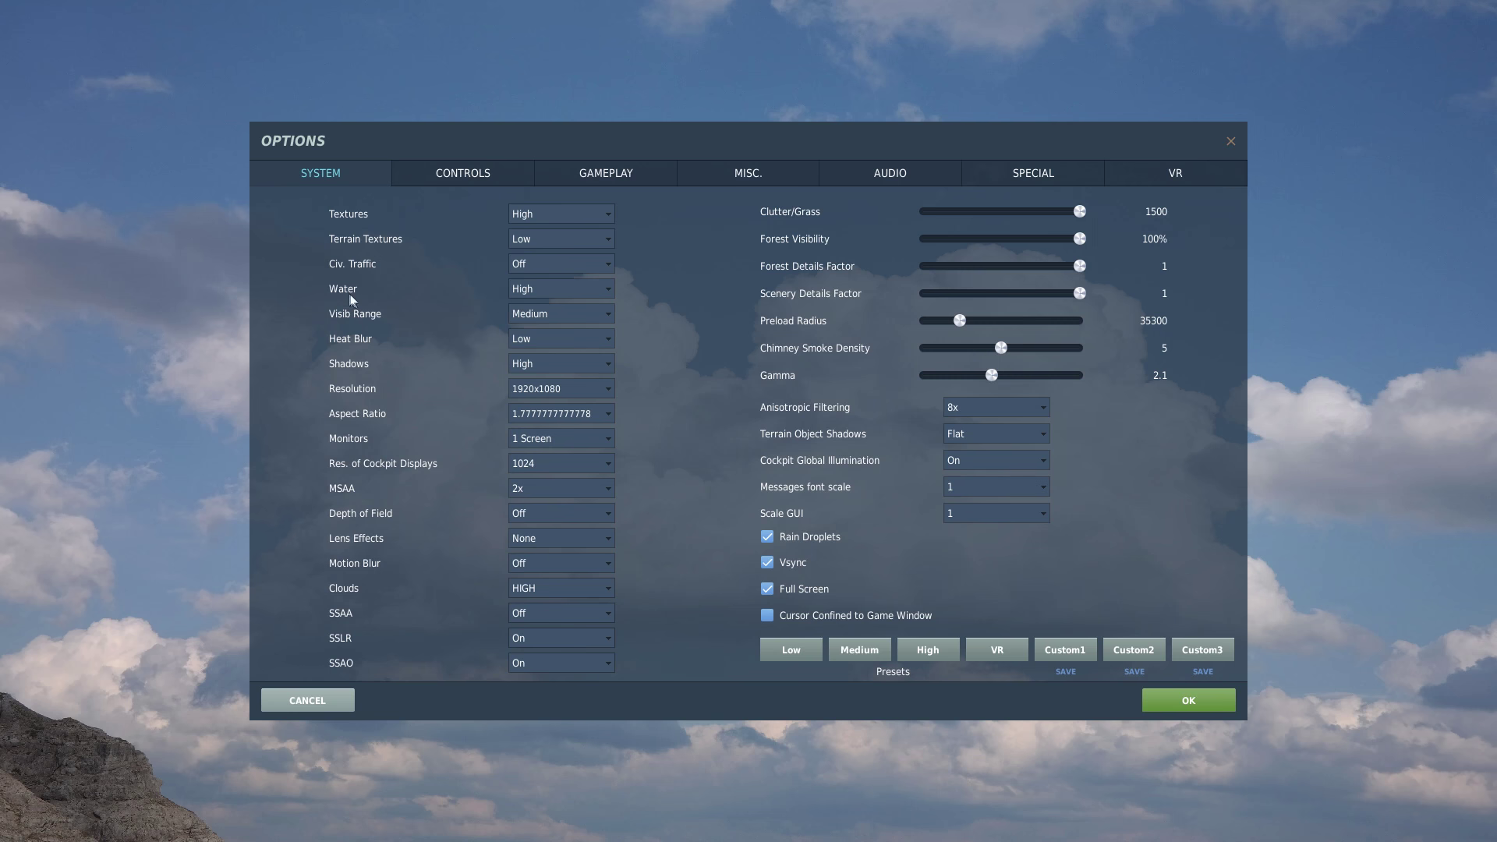
Select High for Water, and try Visib Range on High before setting it back to Medium
click(609, 289)
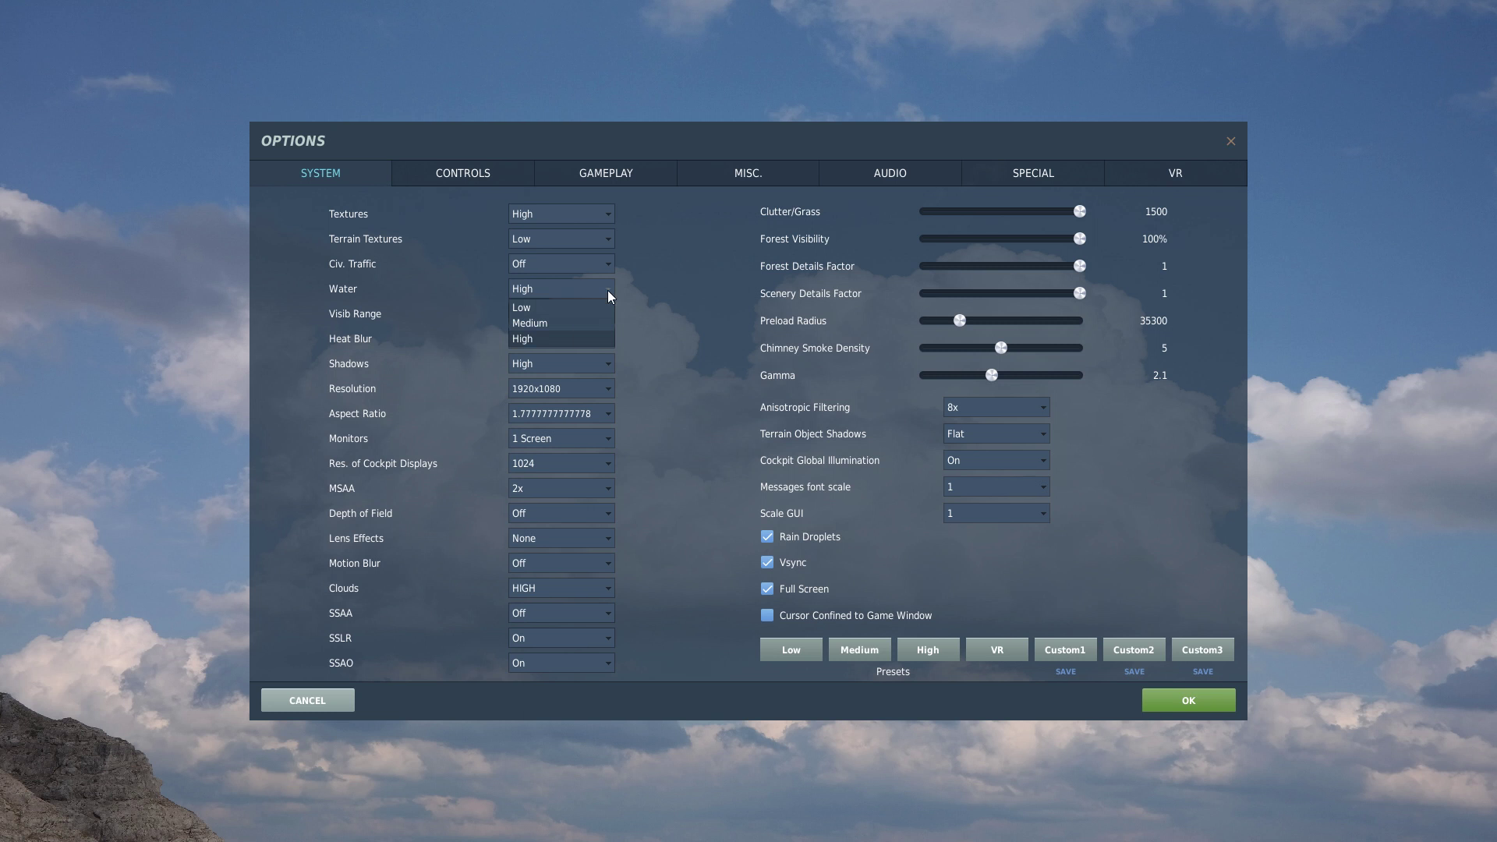
click(536, 344)
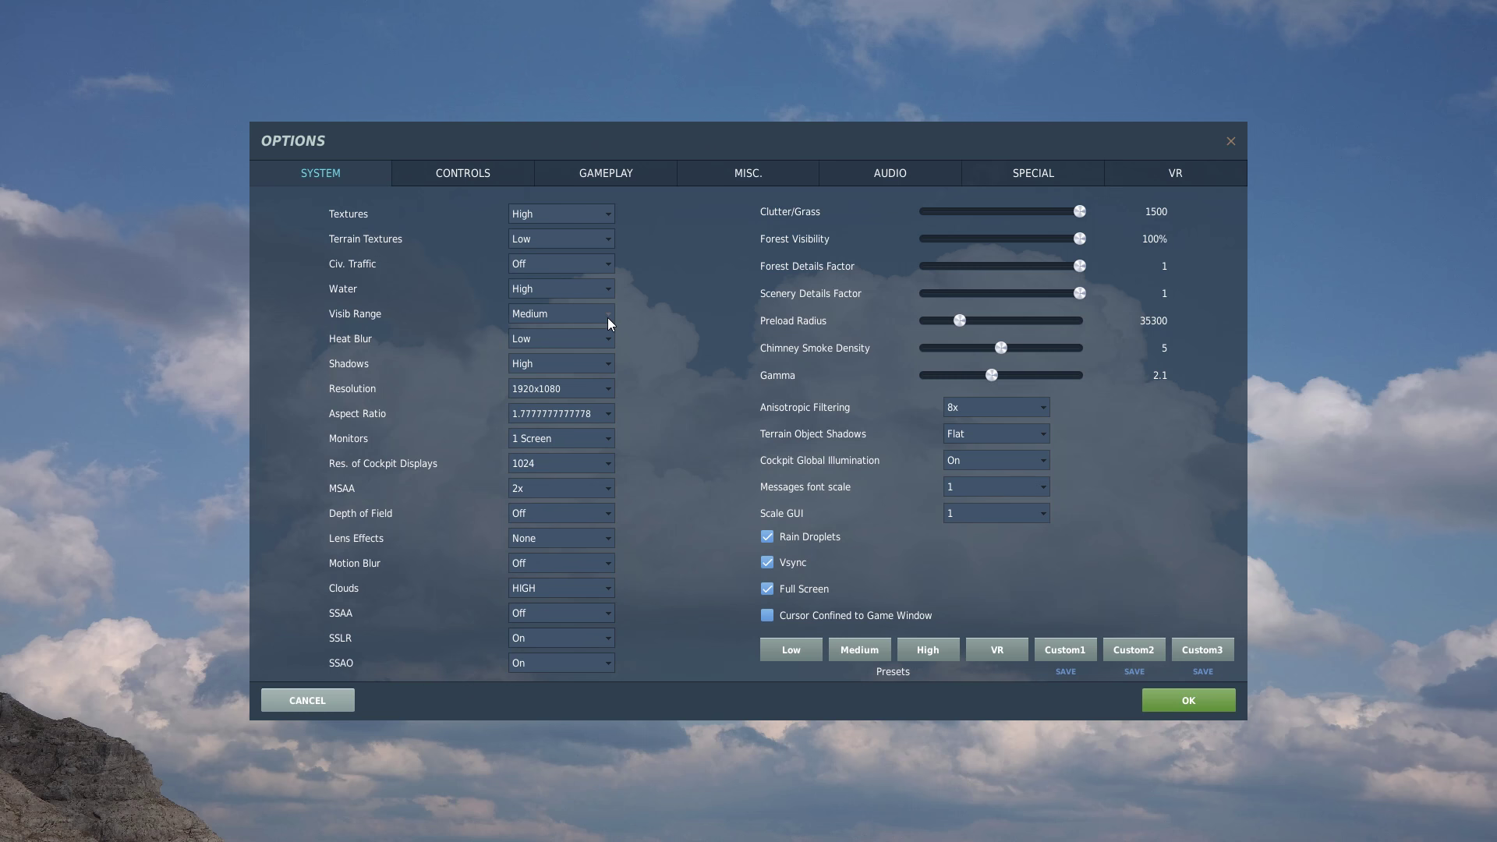
click(608, 320)
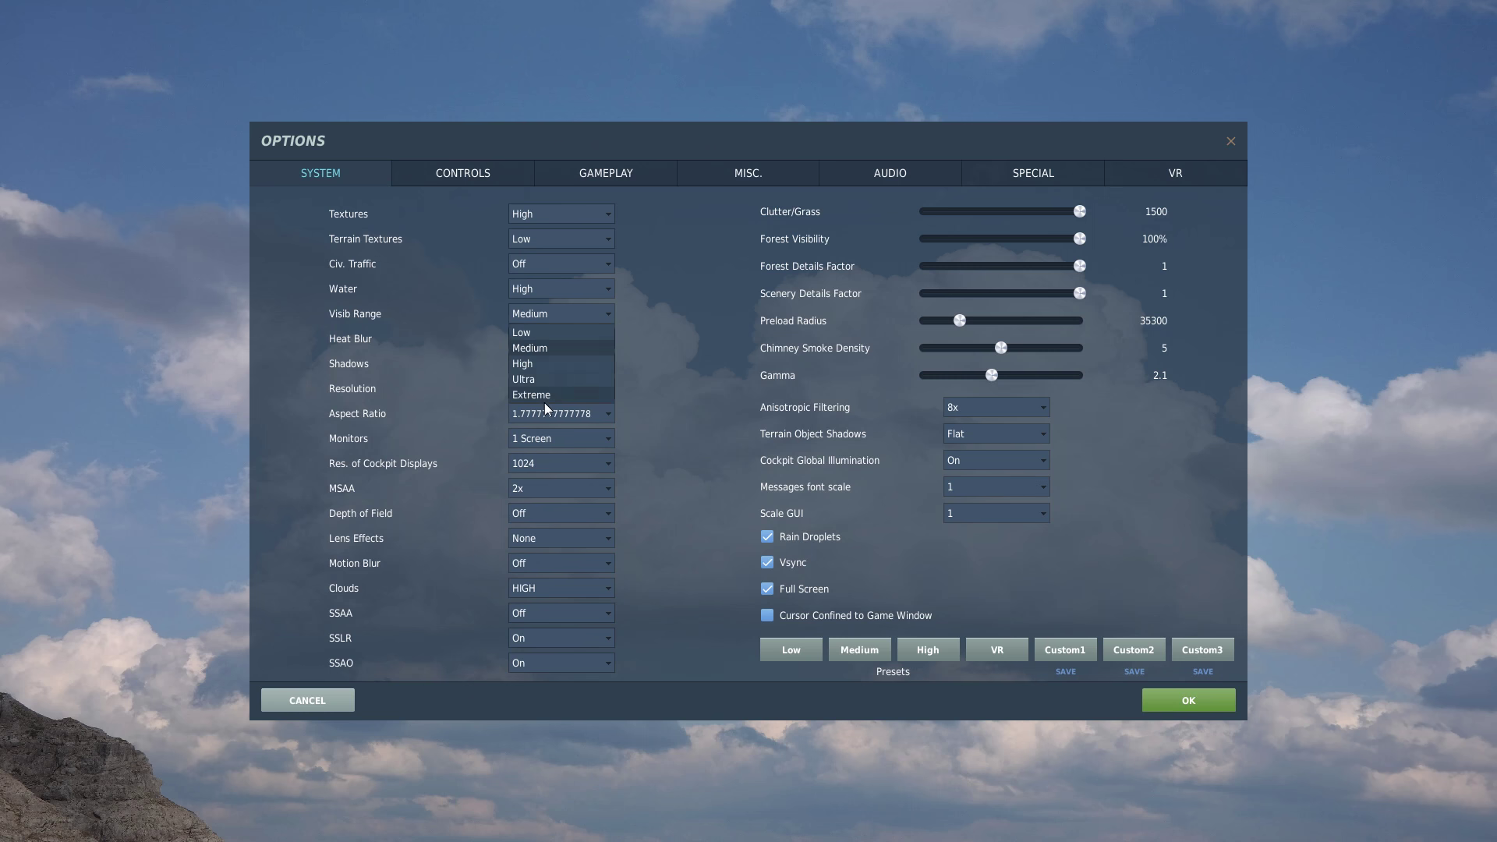
click(560, 364)
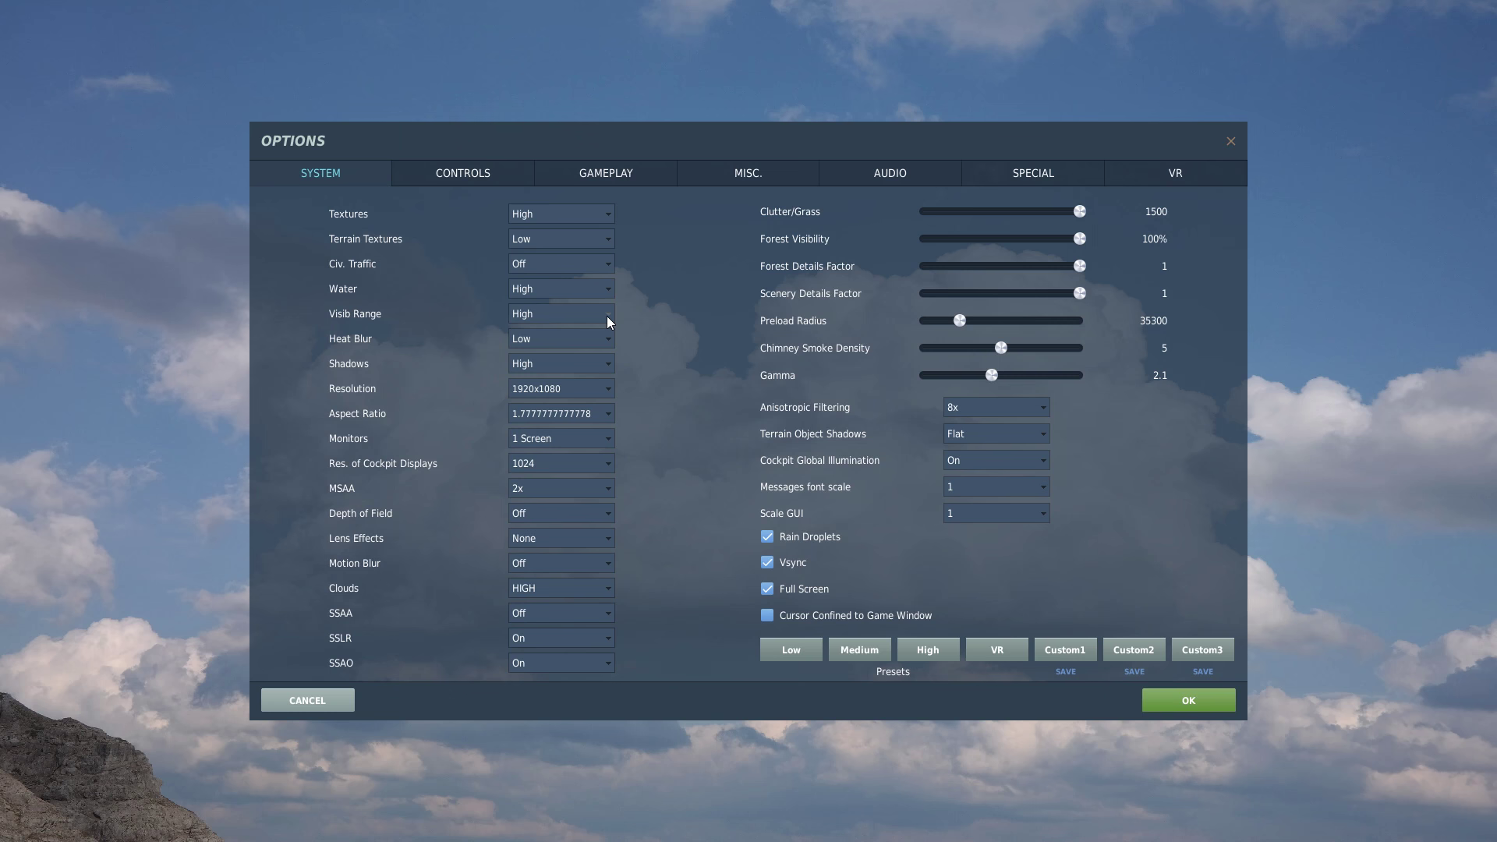
click(609, 320)
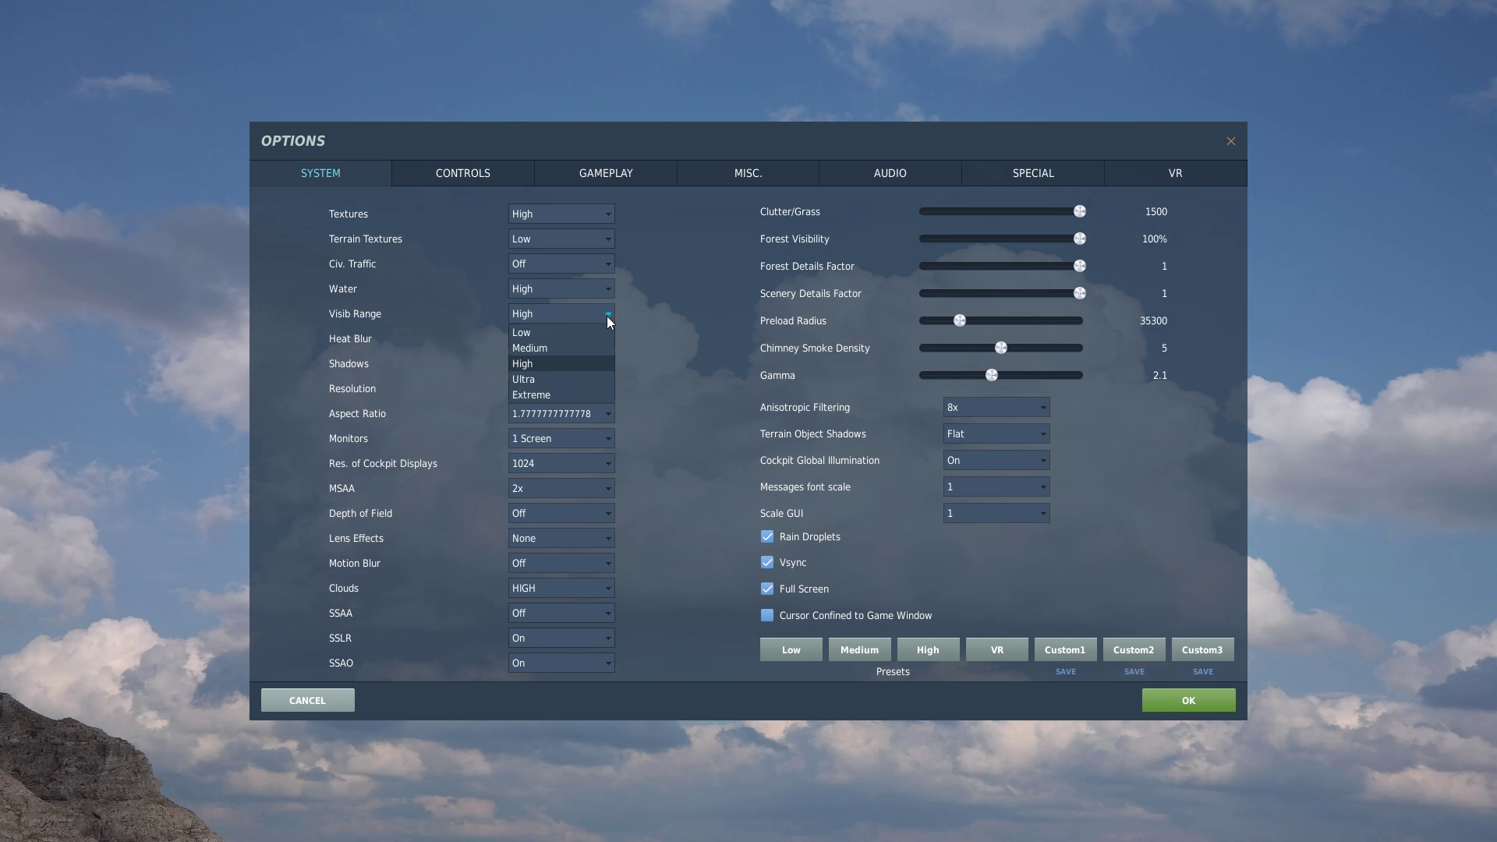
click(548, 347)
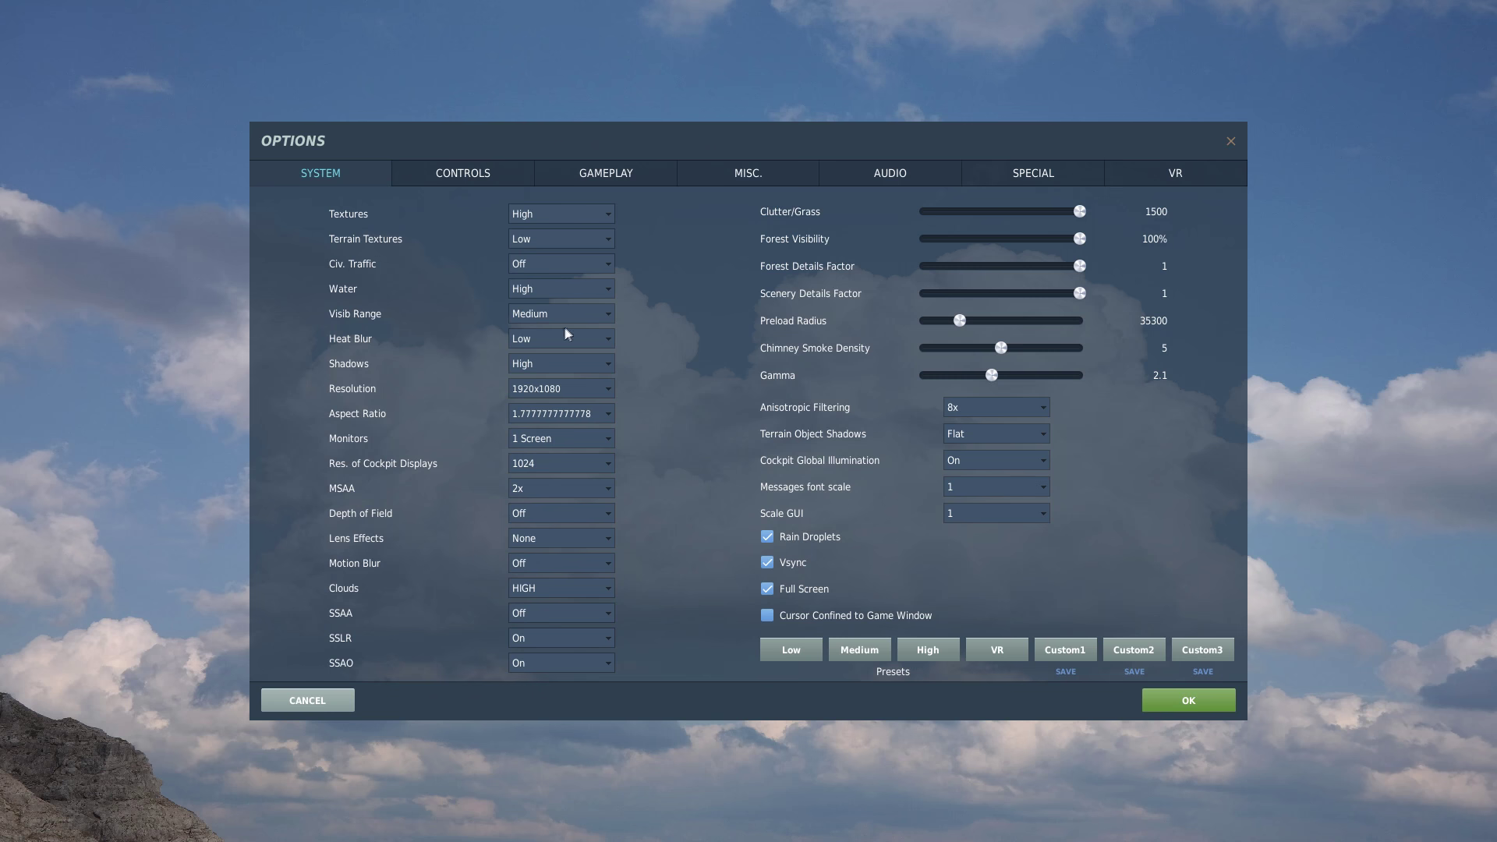
click(603, 318)
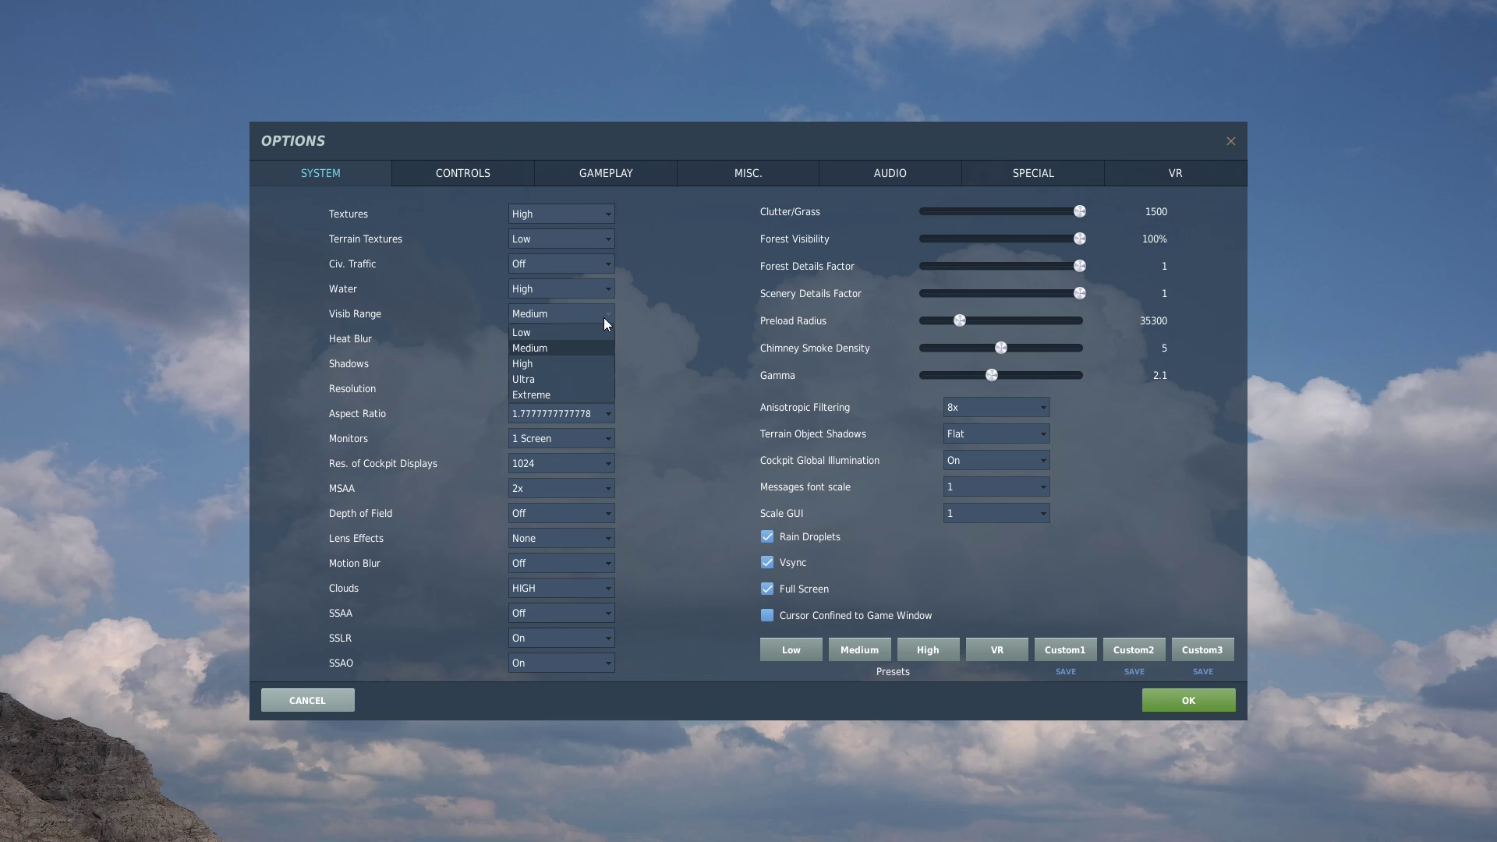
click(557, 348)
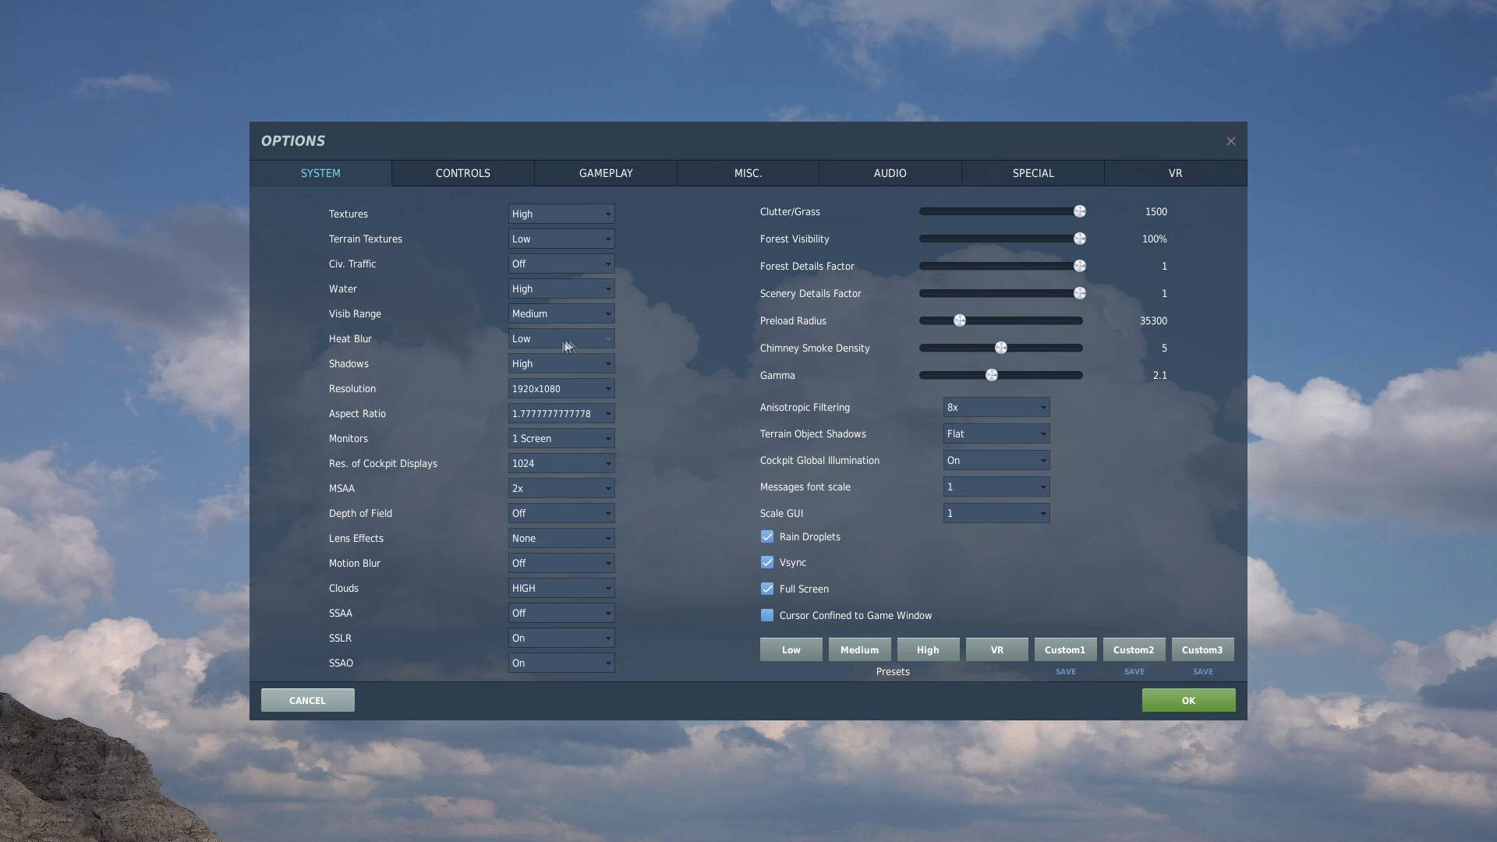
click(611, 317)
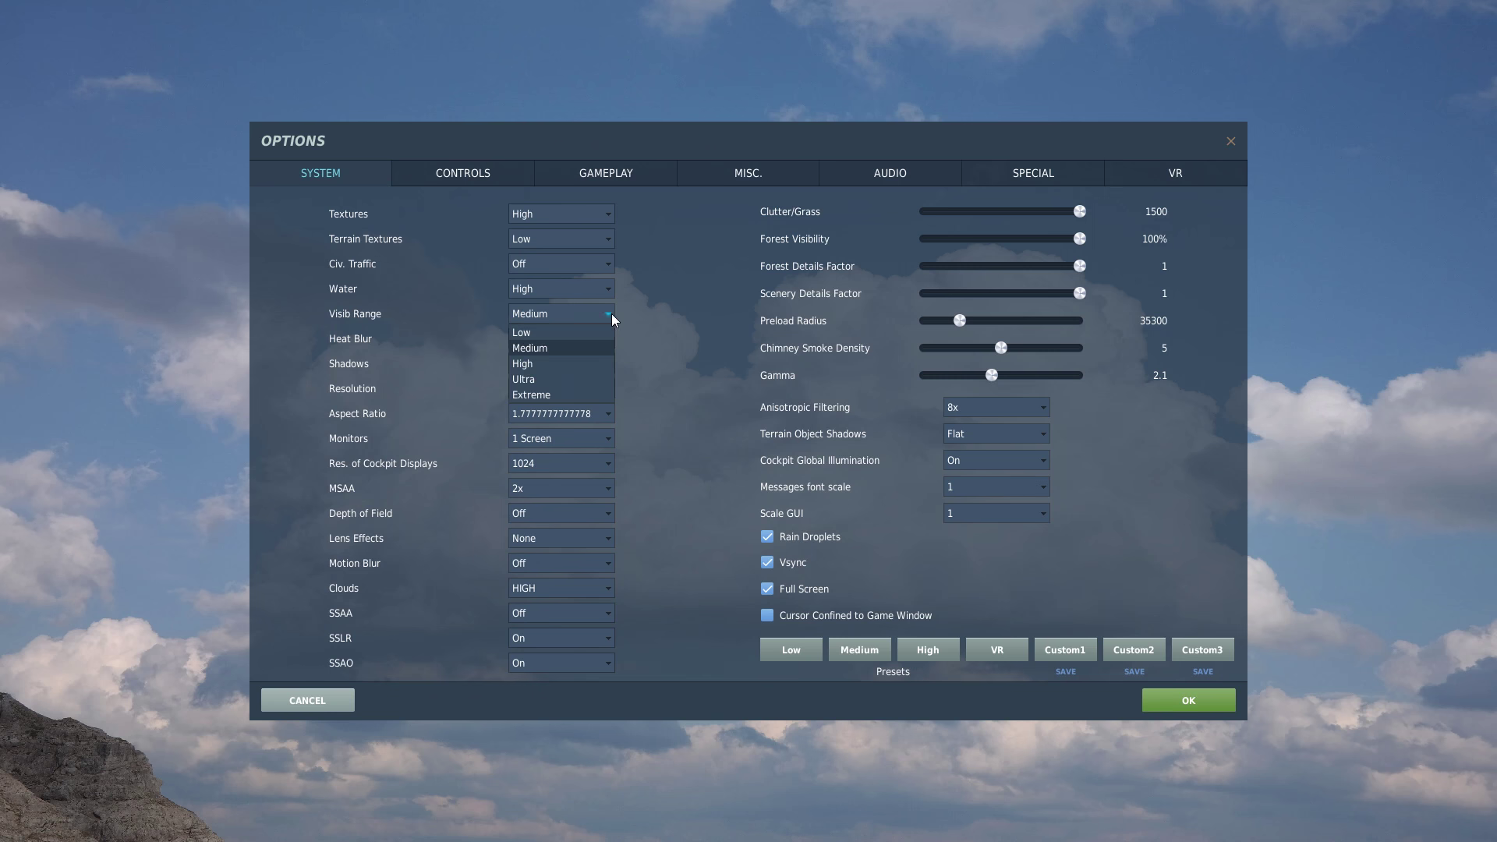
click(555, 348)
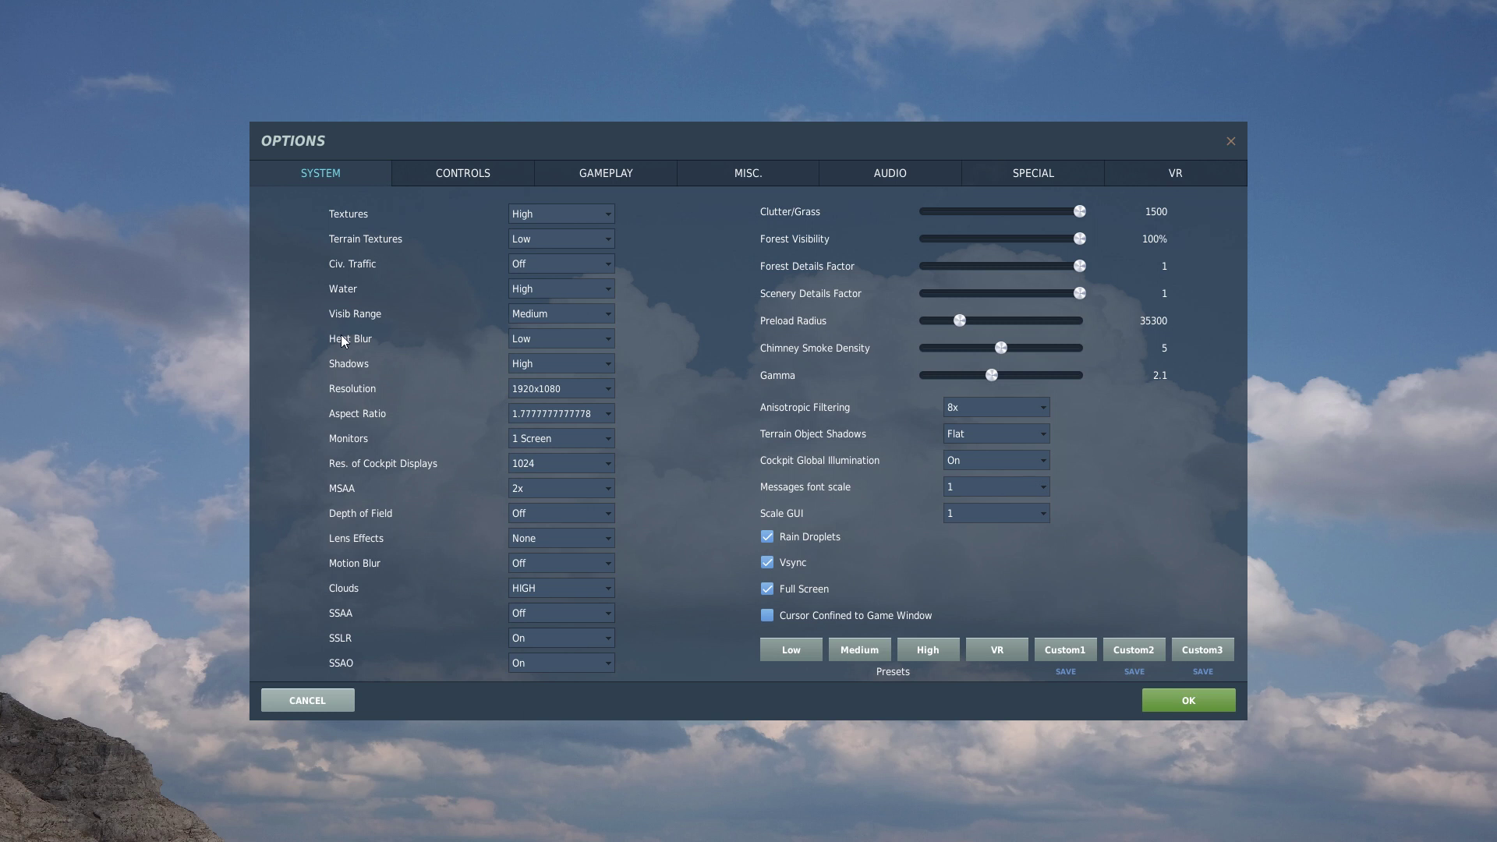
Select Low for Heat Blur and High for Shadows
click(603, 345)
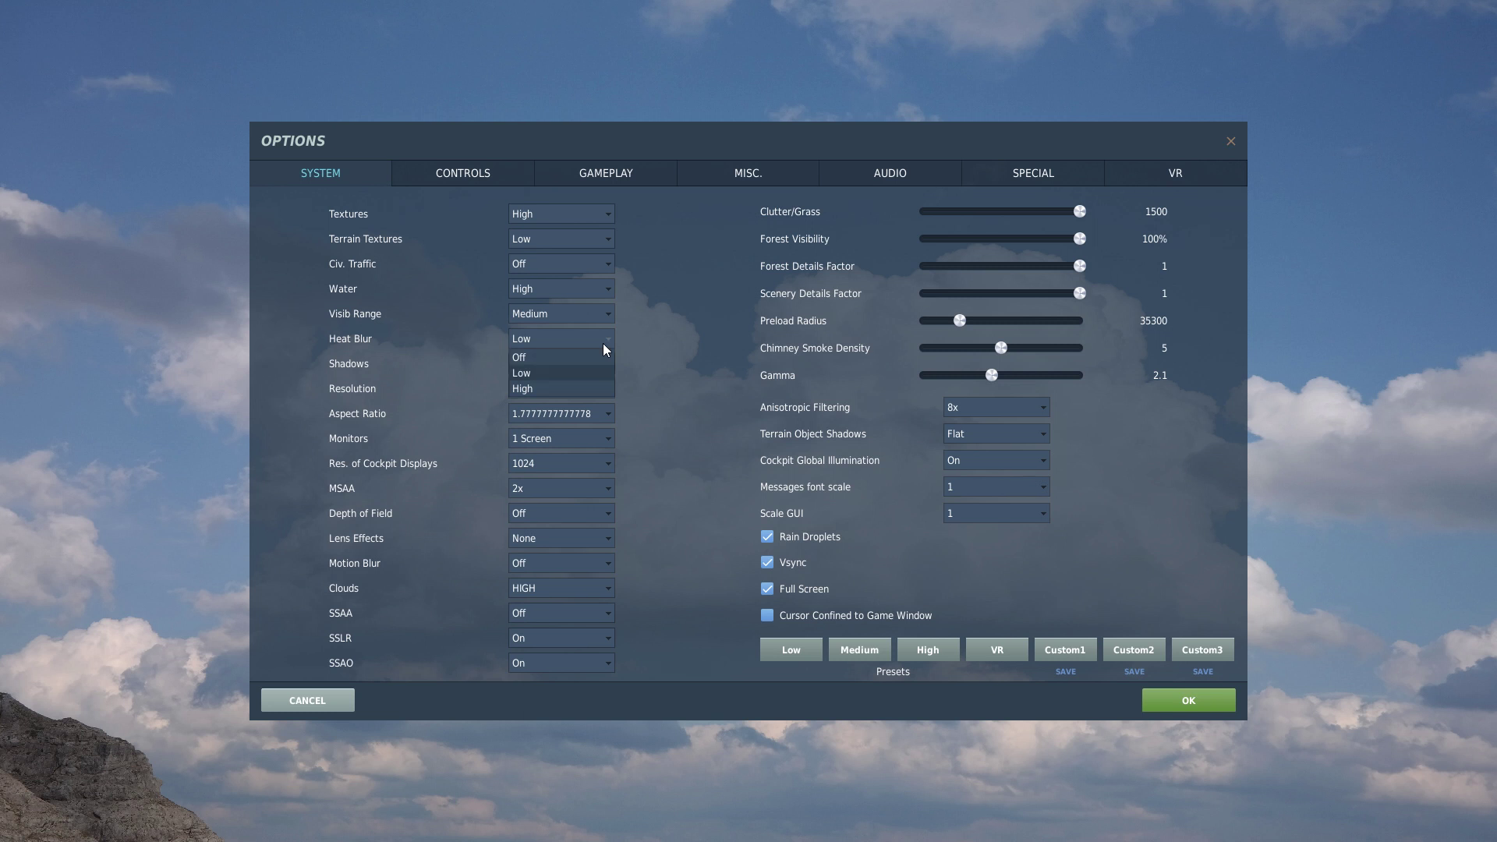
click(535, 376)
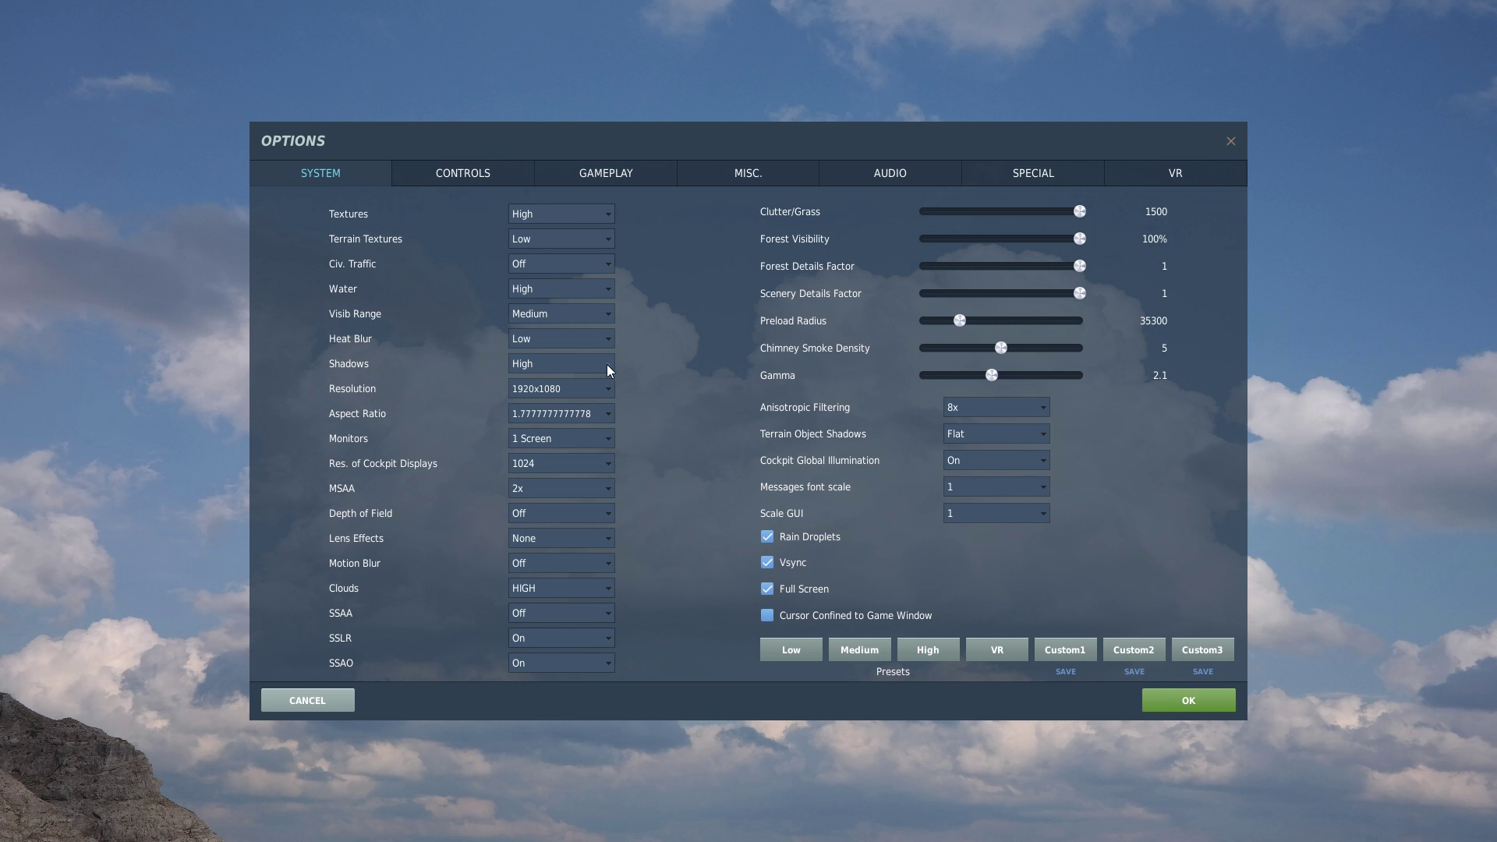
click(607, 363)
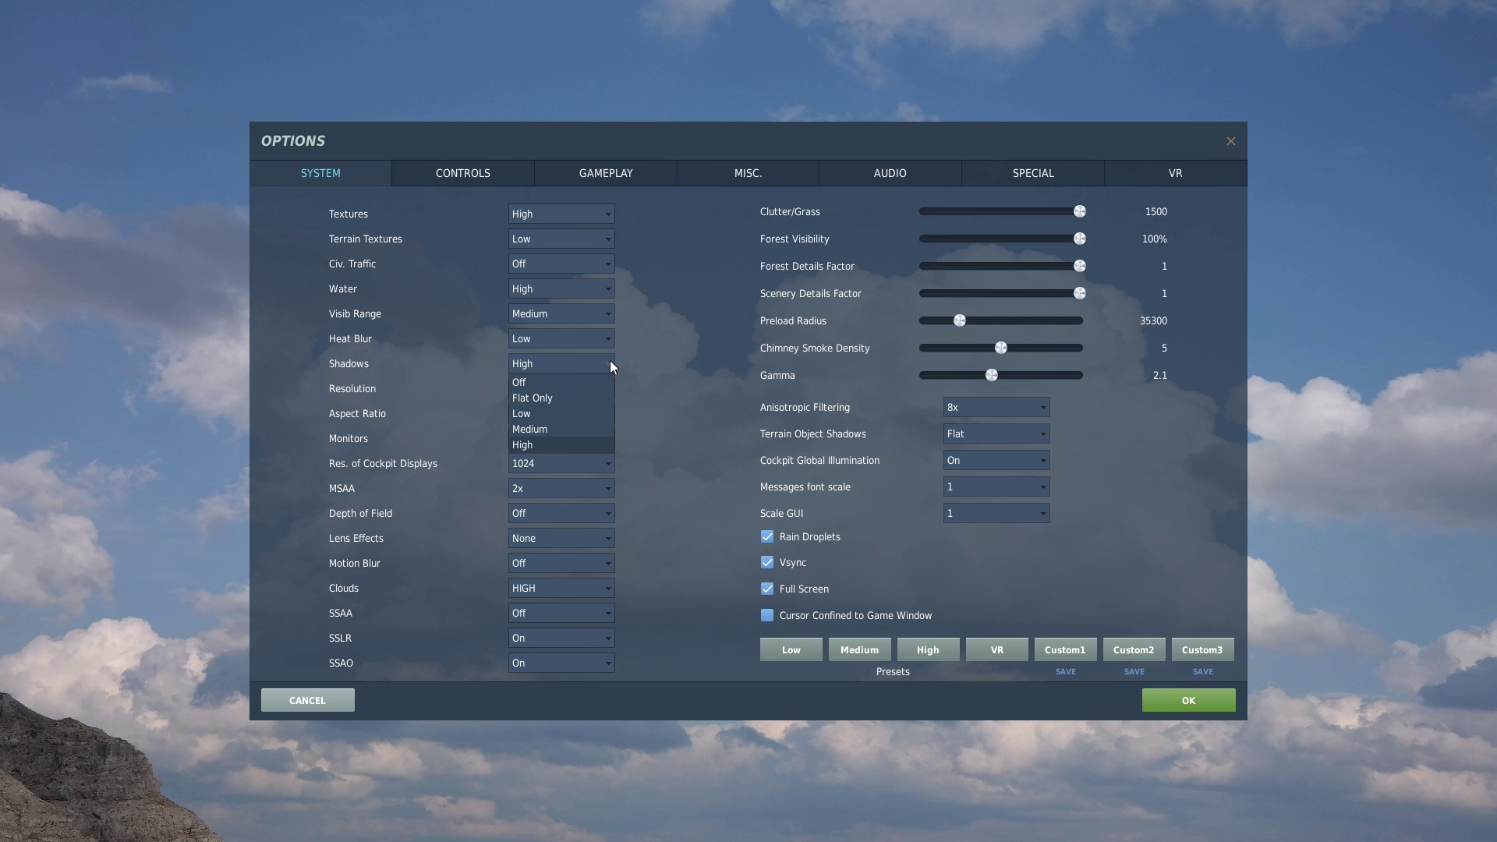
click(545, 446)
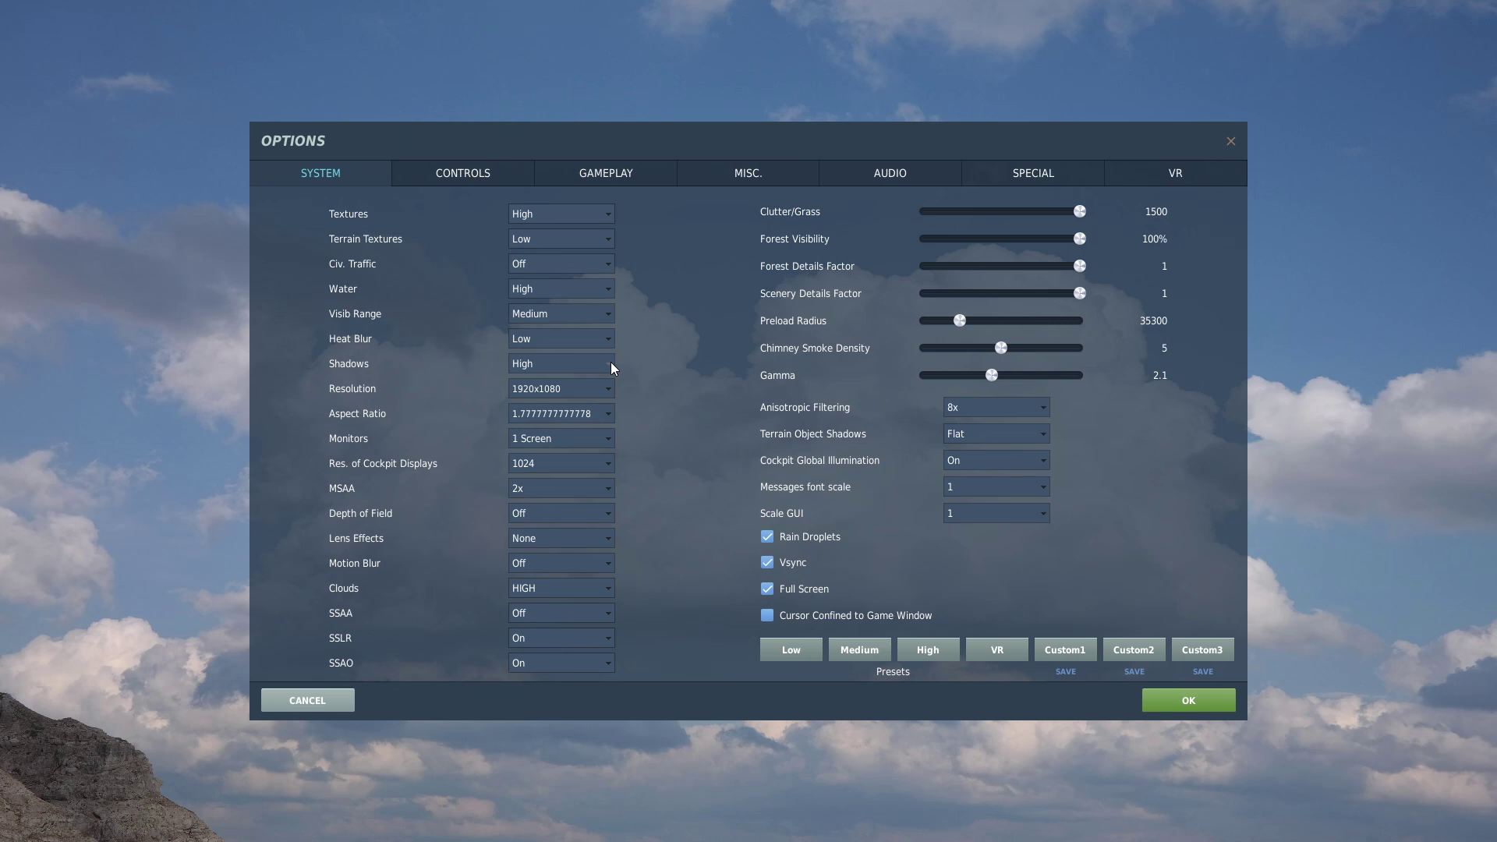
click(610, 361)
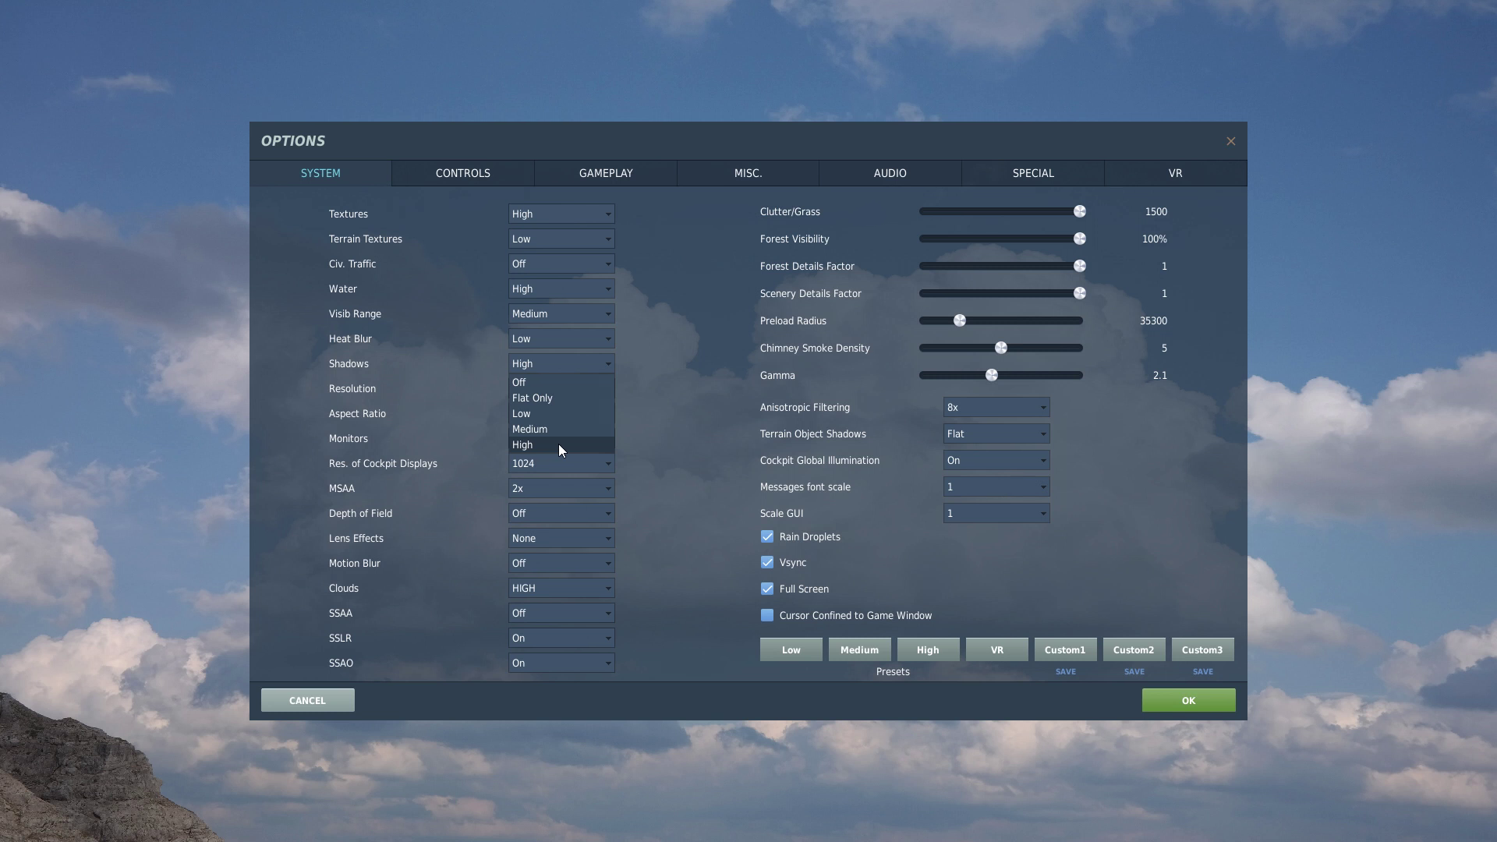
click(558, 443)
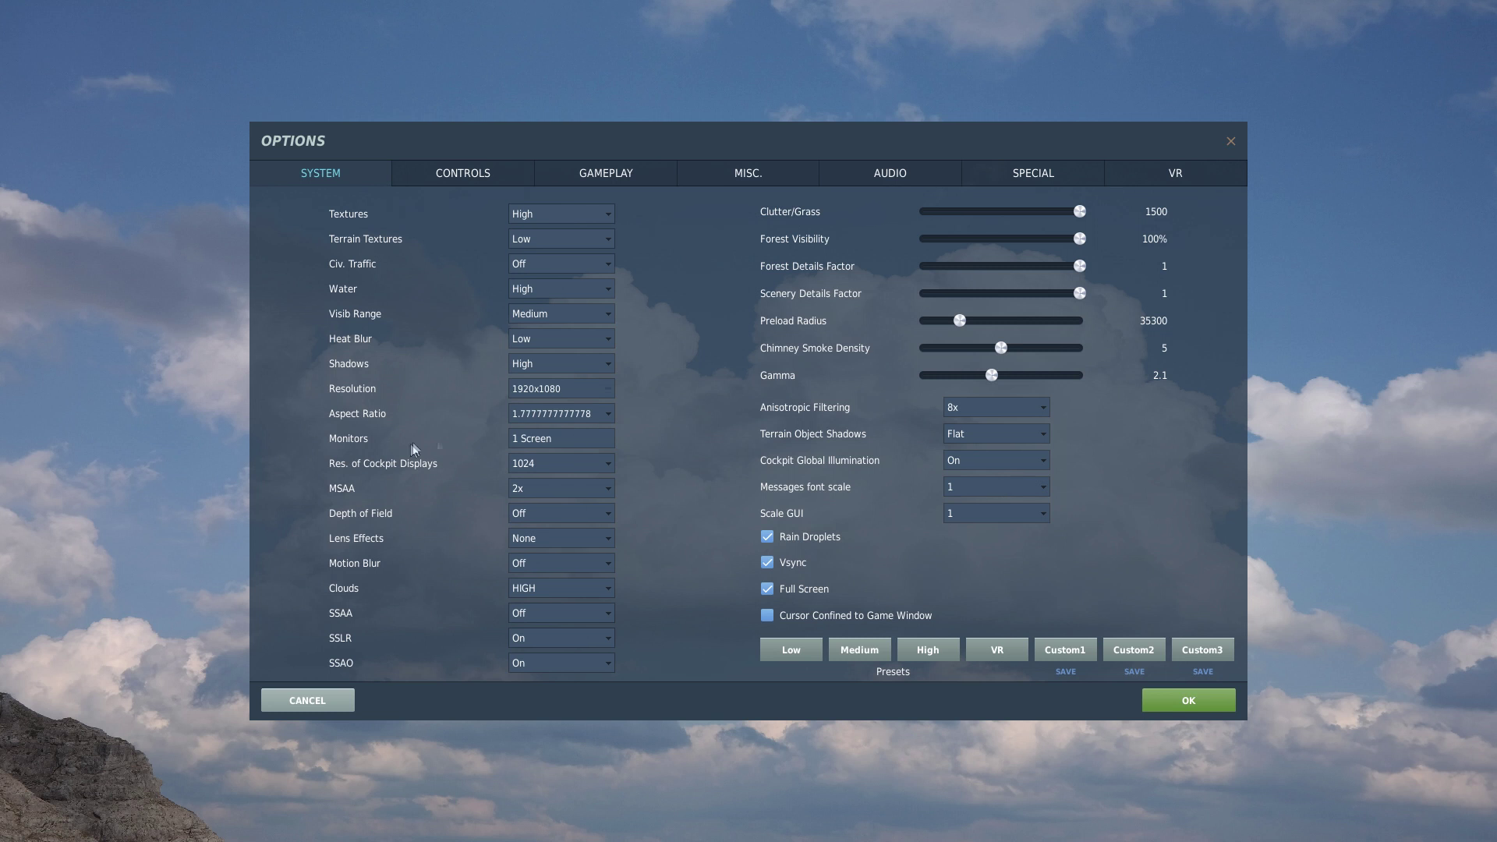
Set the resolution of cockpit displays to 512
click(606, 463)
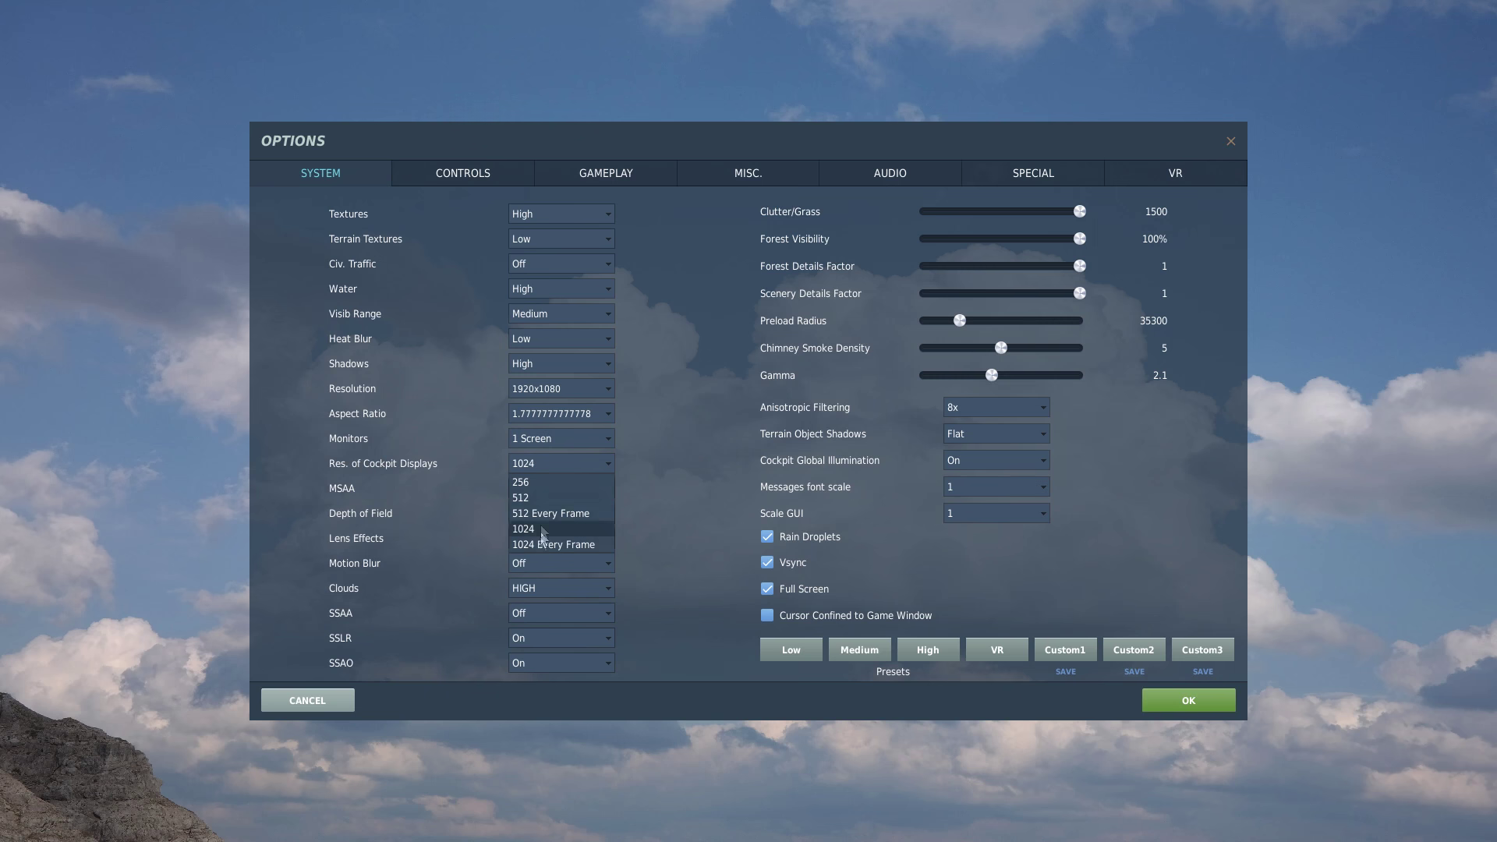
click(364, 460)
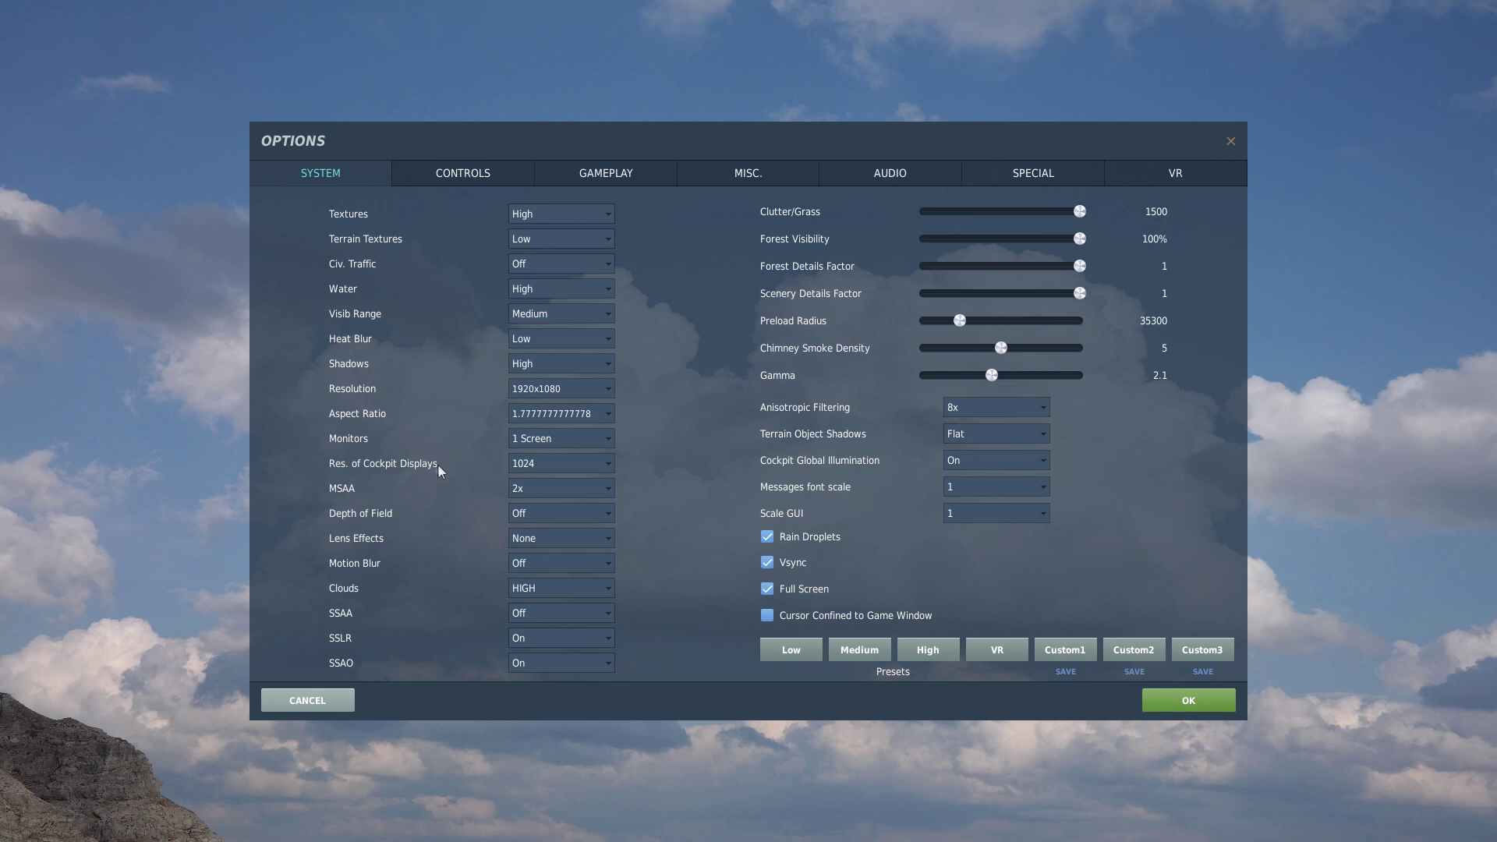
click(607, 463)
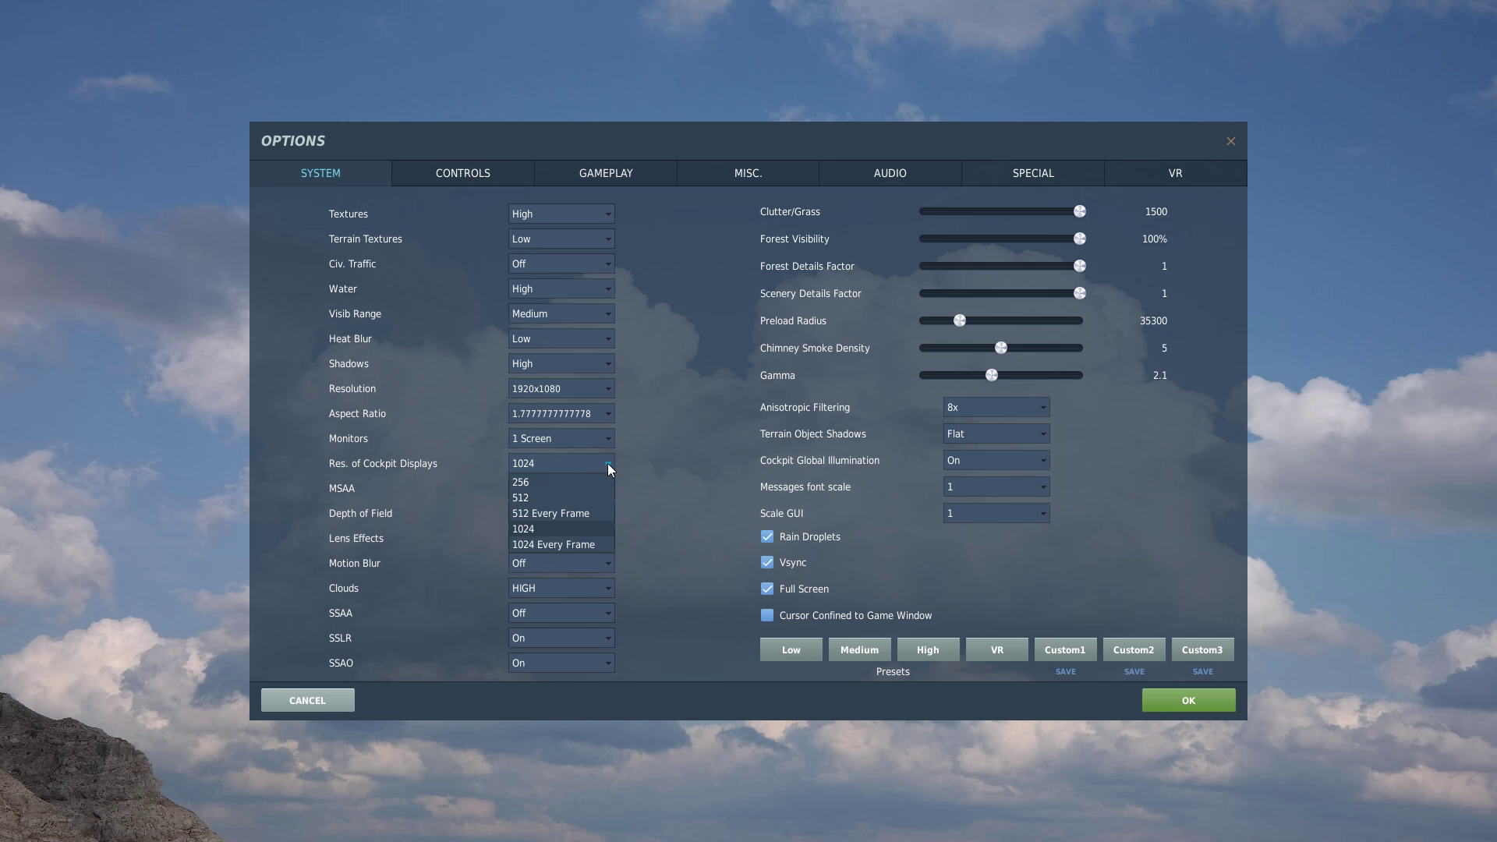
click(531, 498)
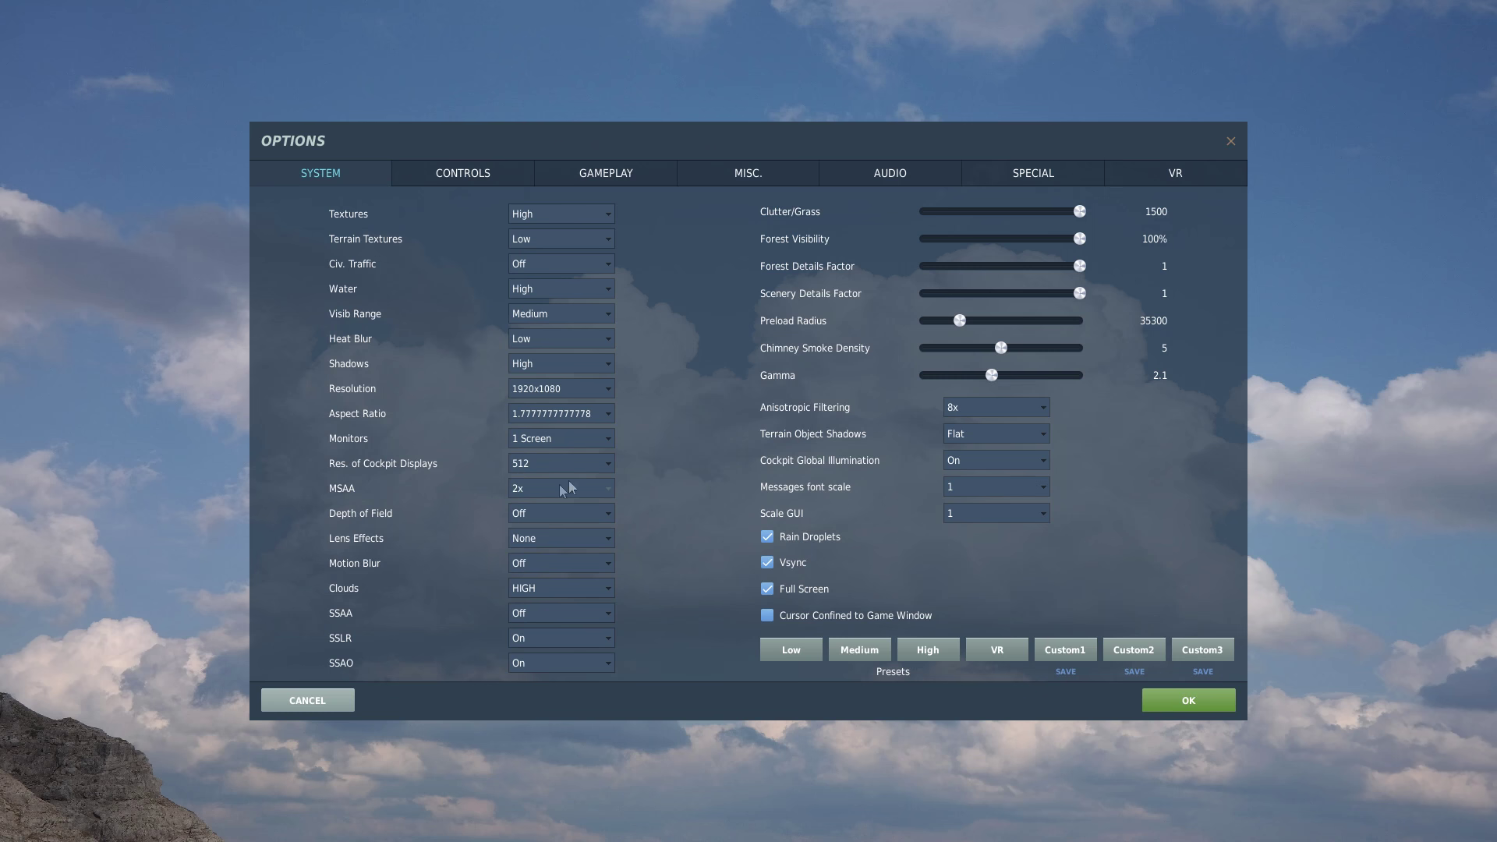
Set the resolution of cockpit displays to 1024
click(608, 466)
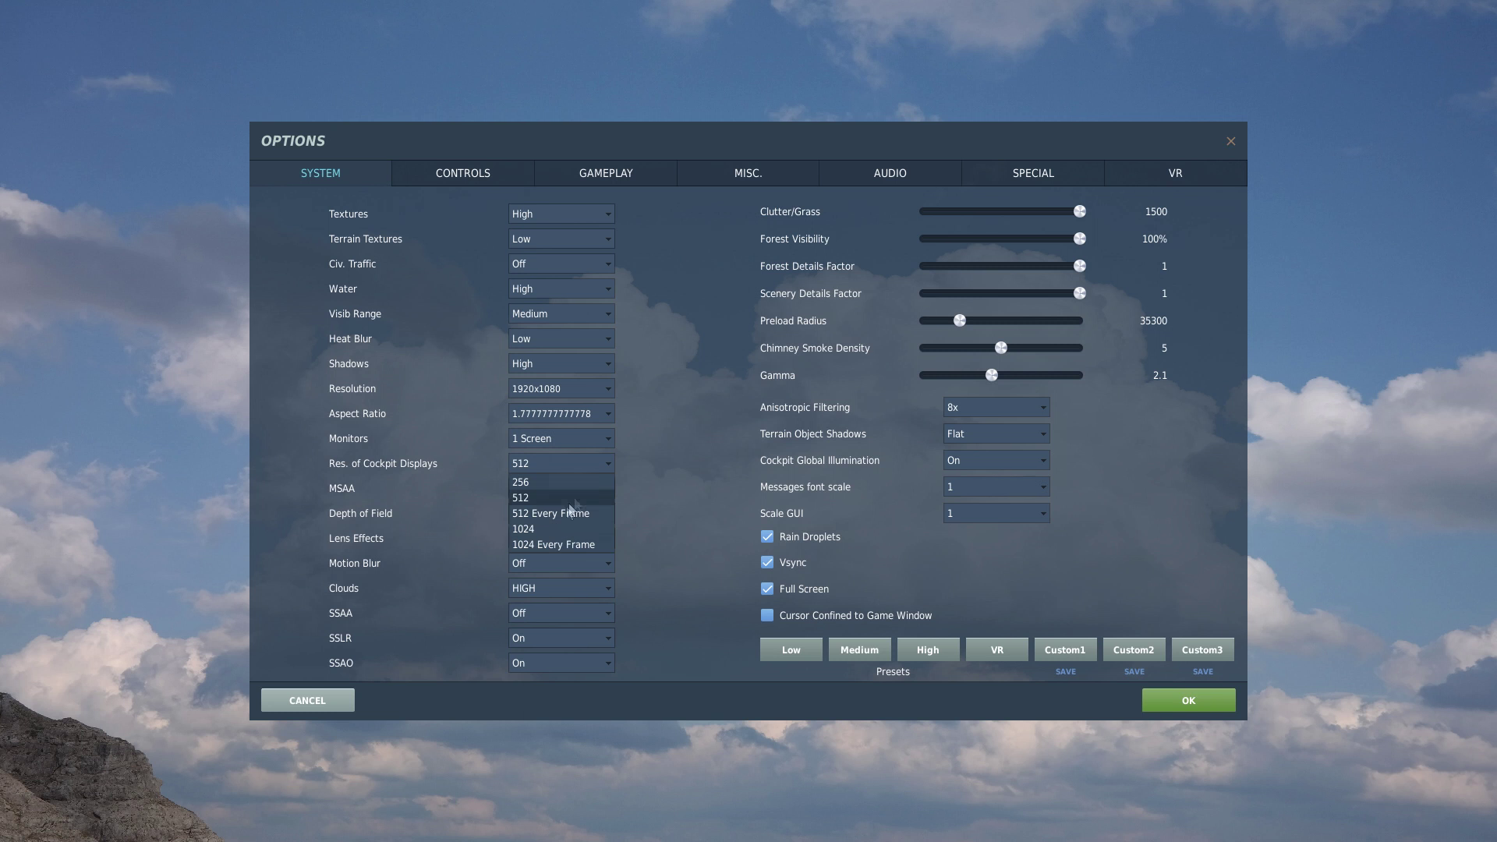
click(536, 527)
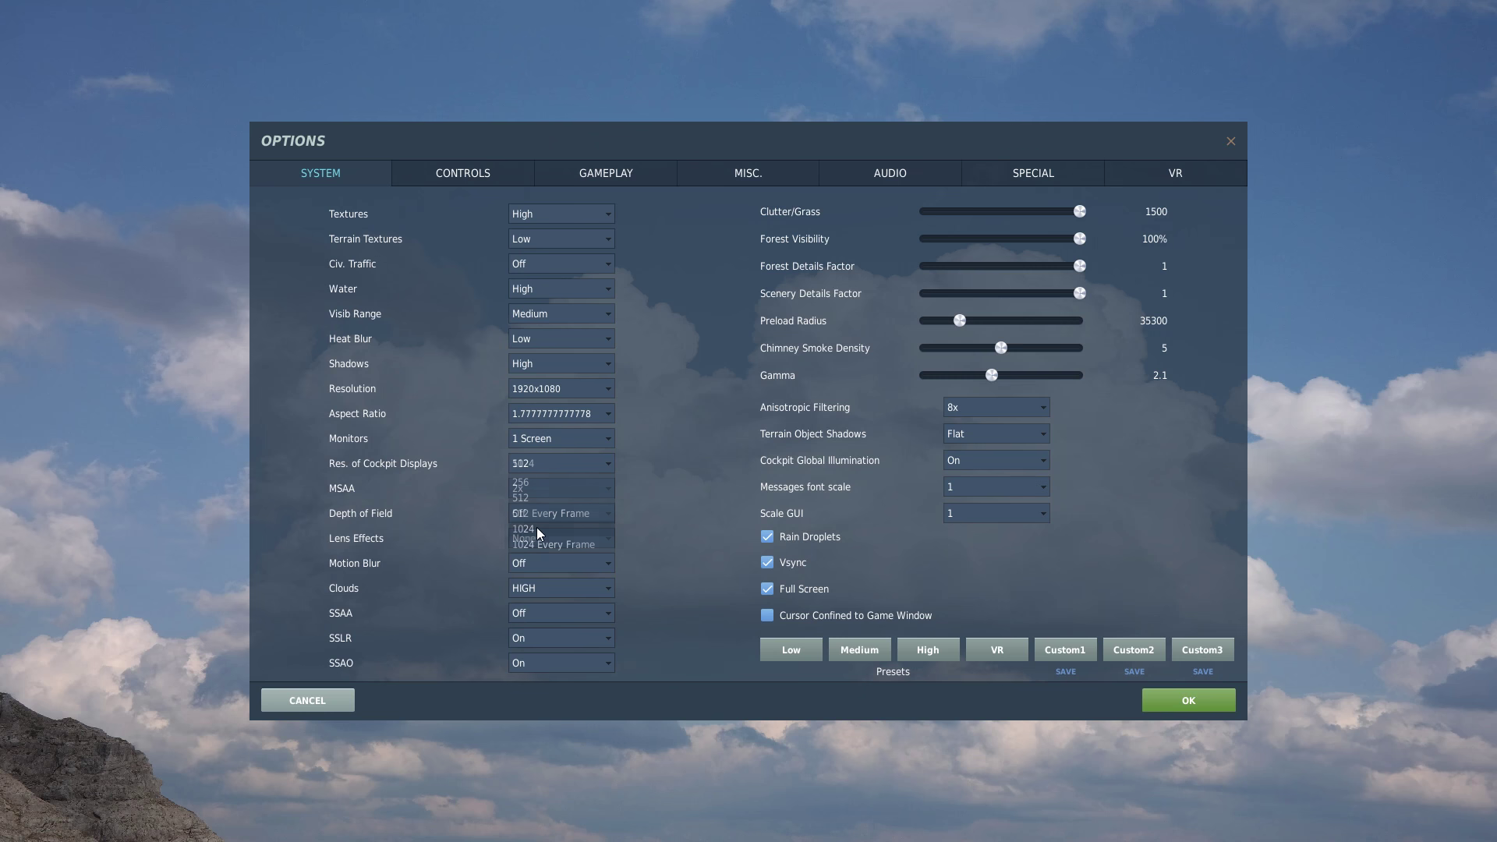
click(609, 463)
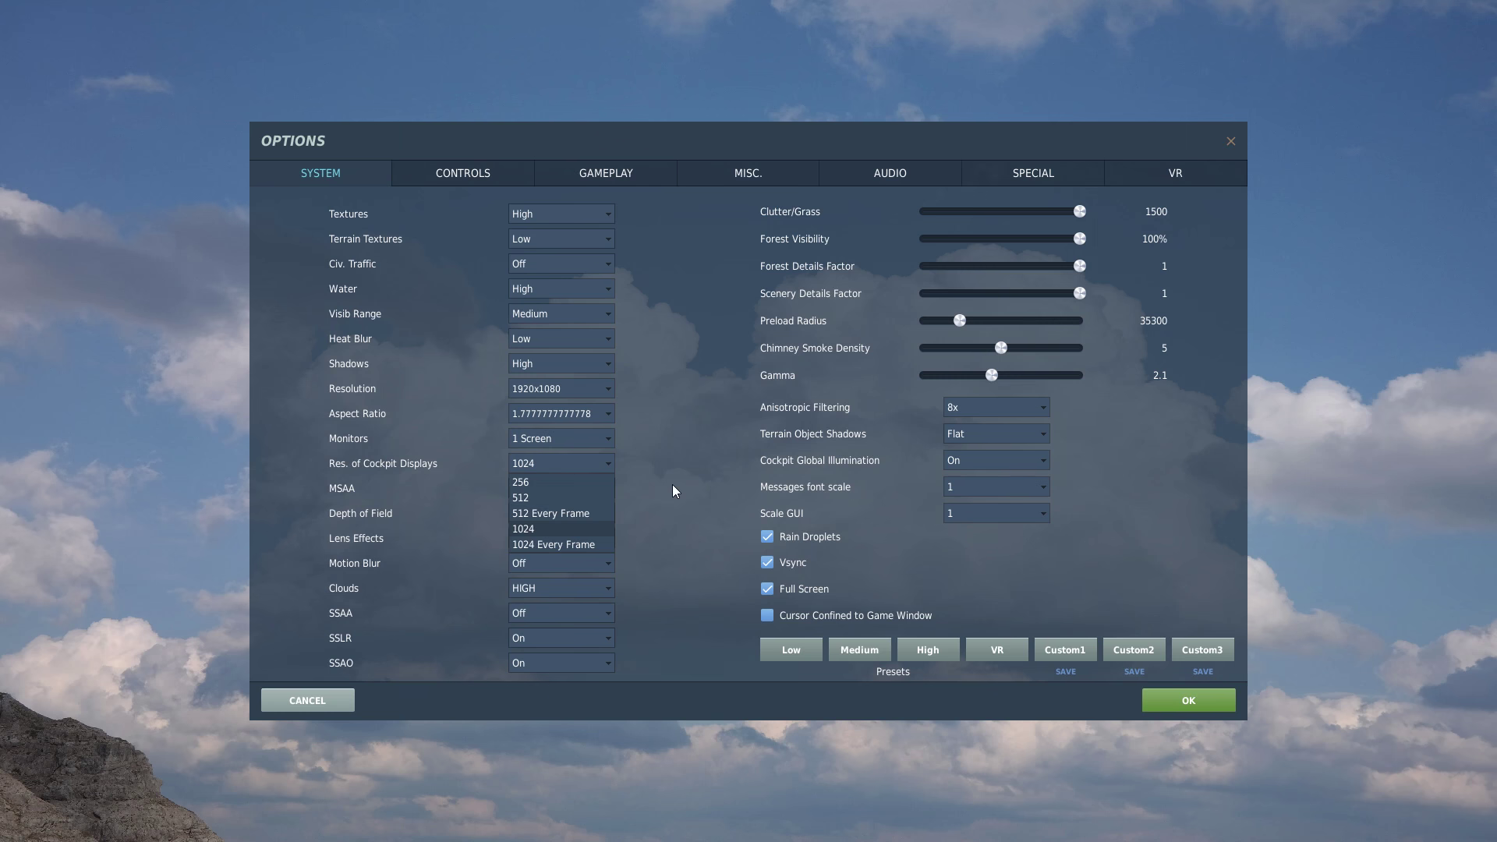
click(647, 468)
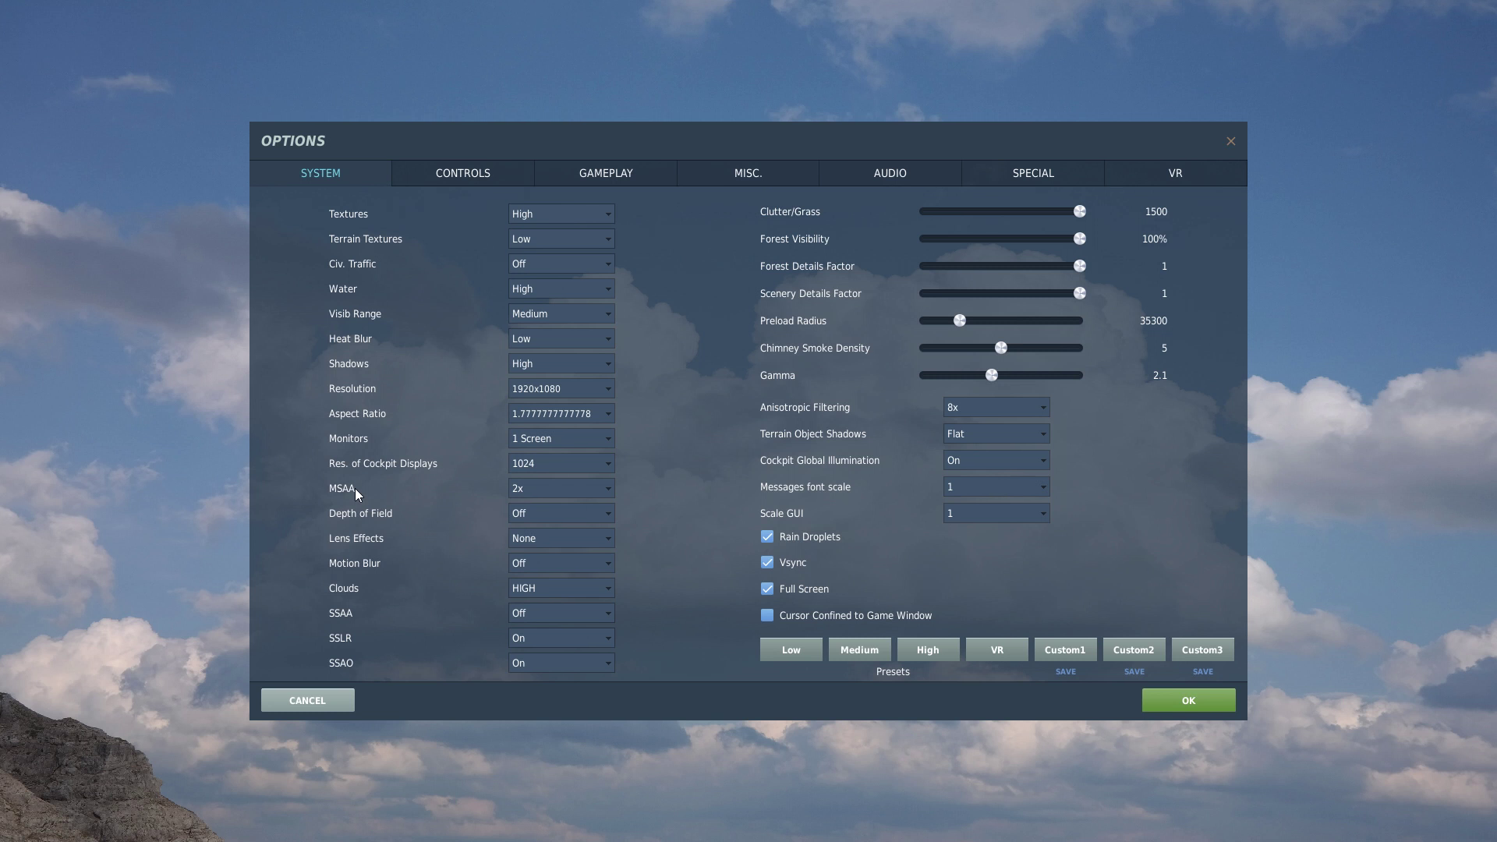
Try MSAA on Off and set it back to 2x, switching between the two values twice
click(536, 492)
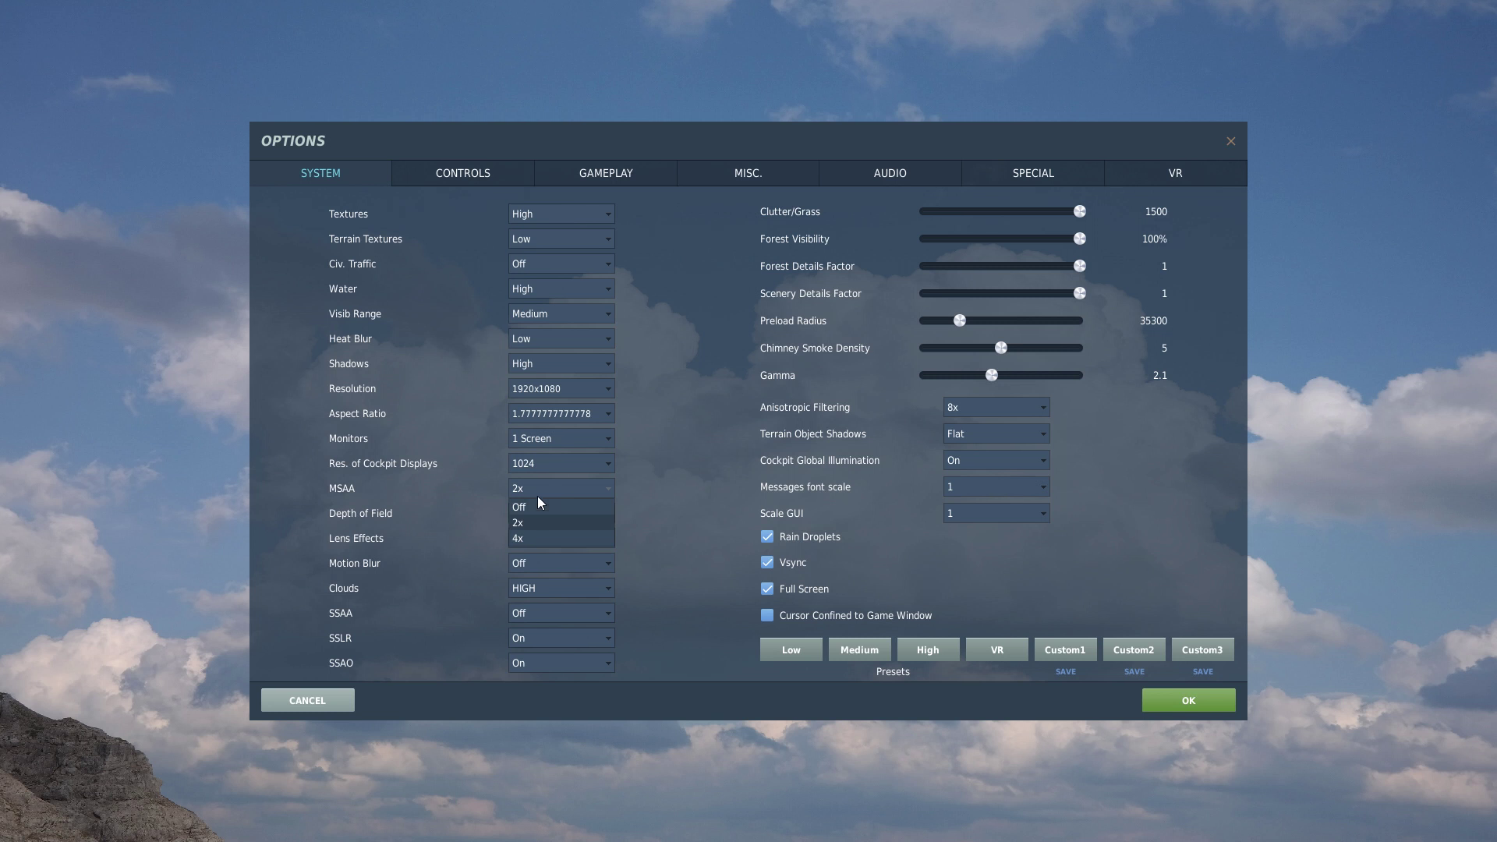
click(543, 508)
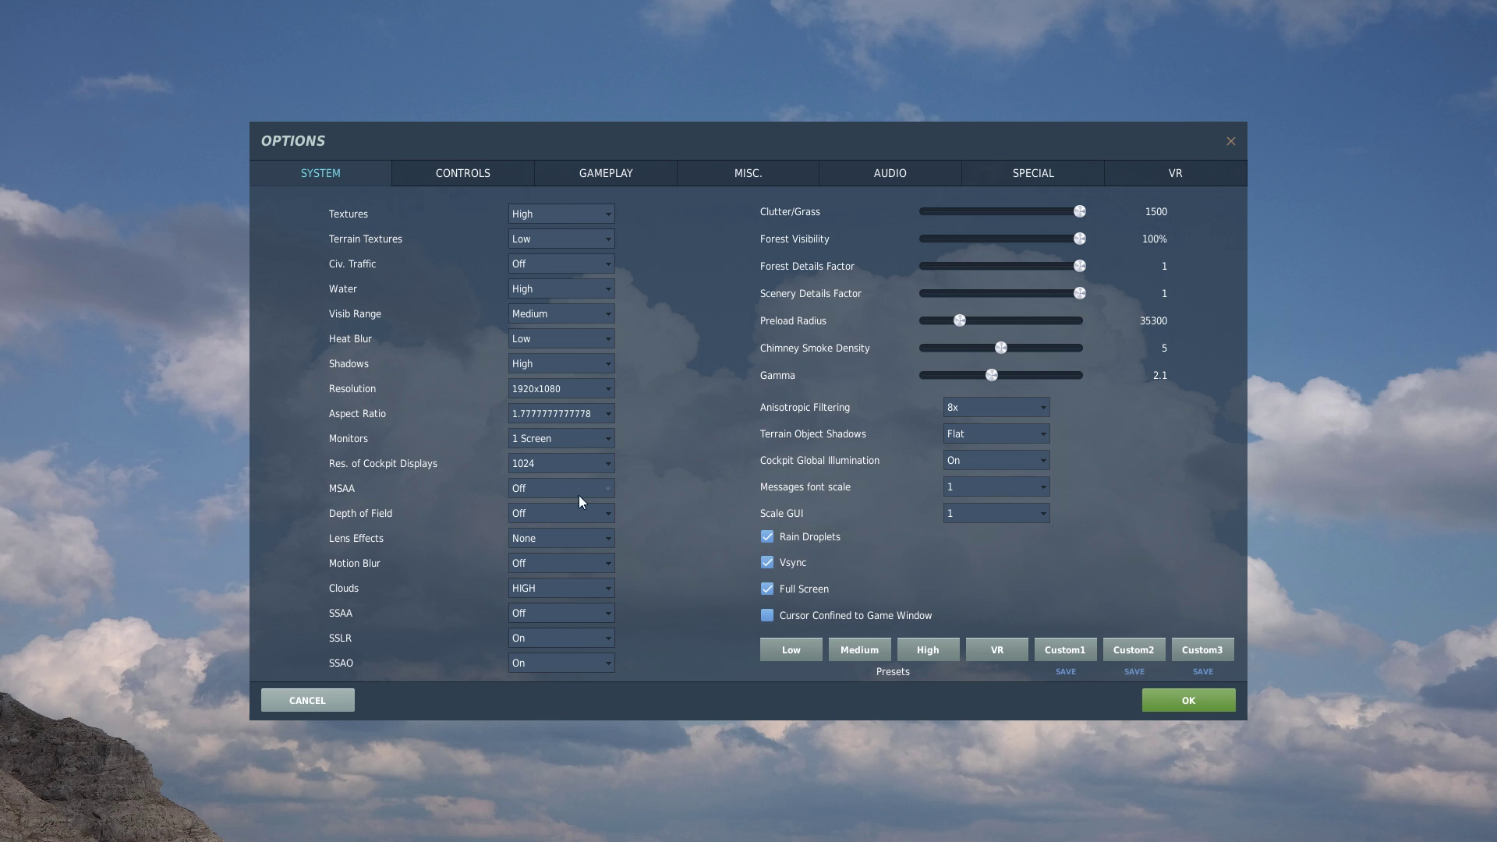
click(606, 488)
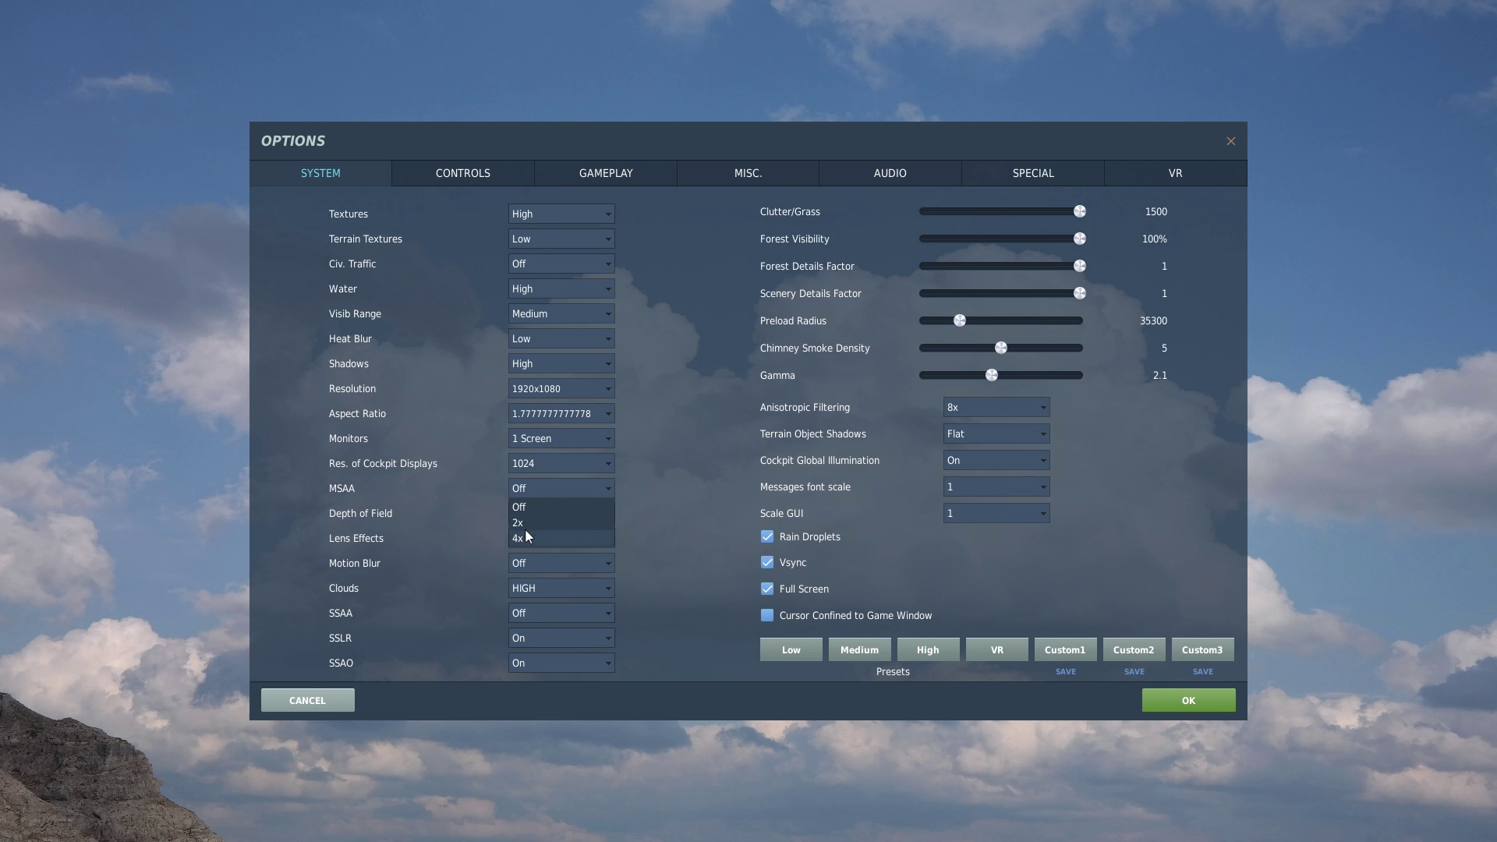
click(527, 522)
click(610, 490)
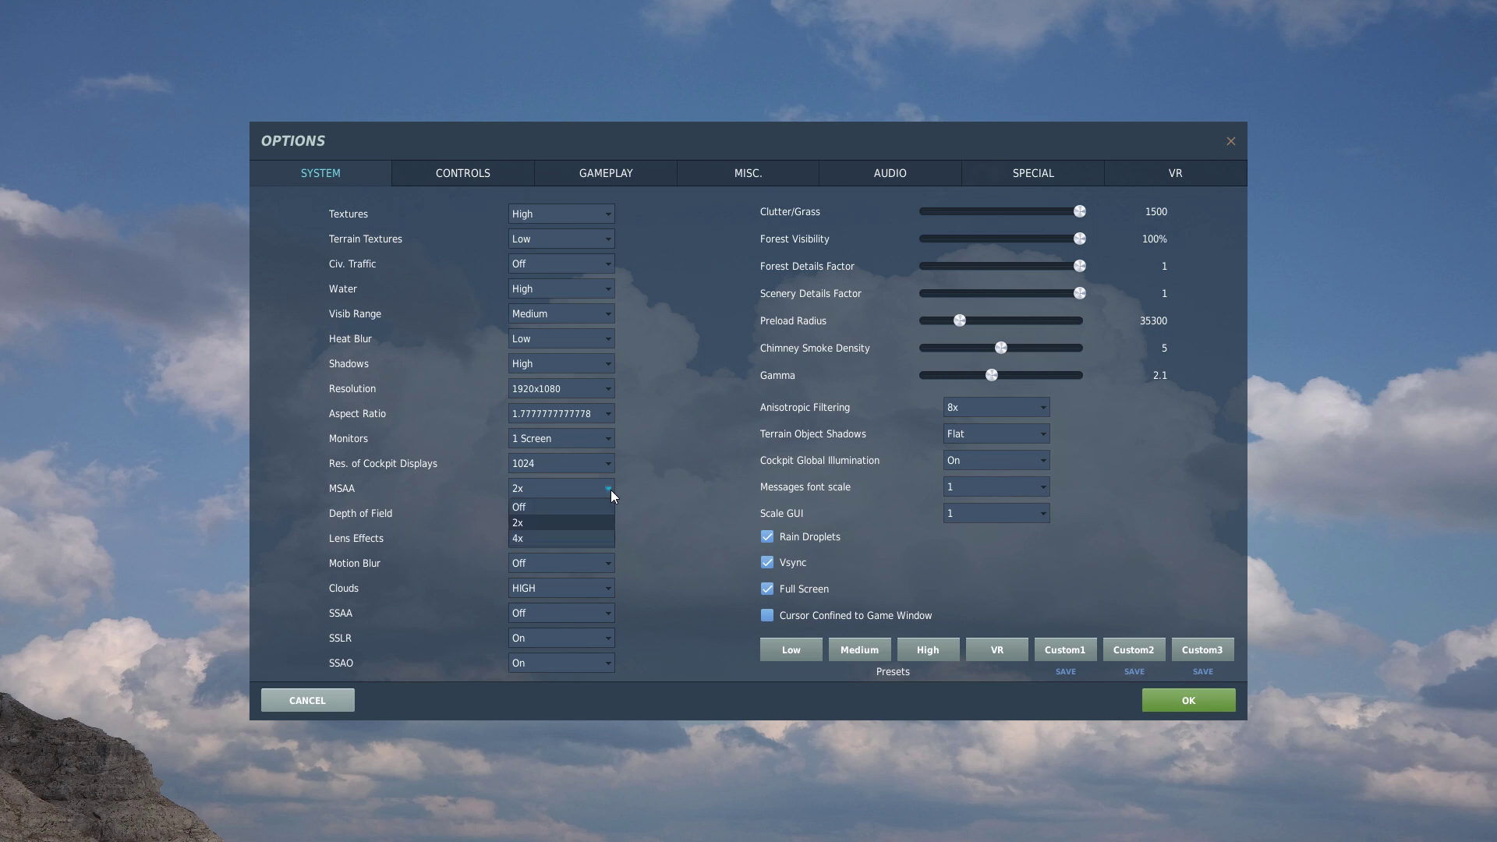
click(533, 508)
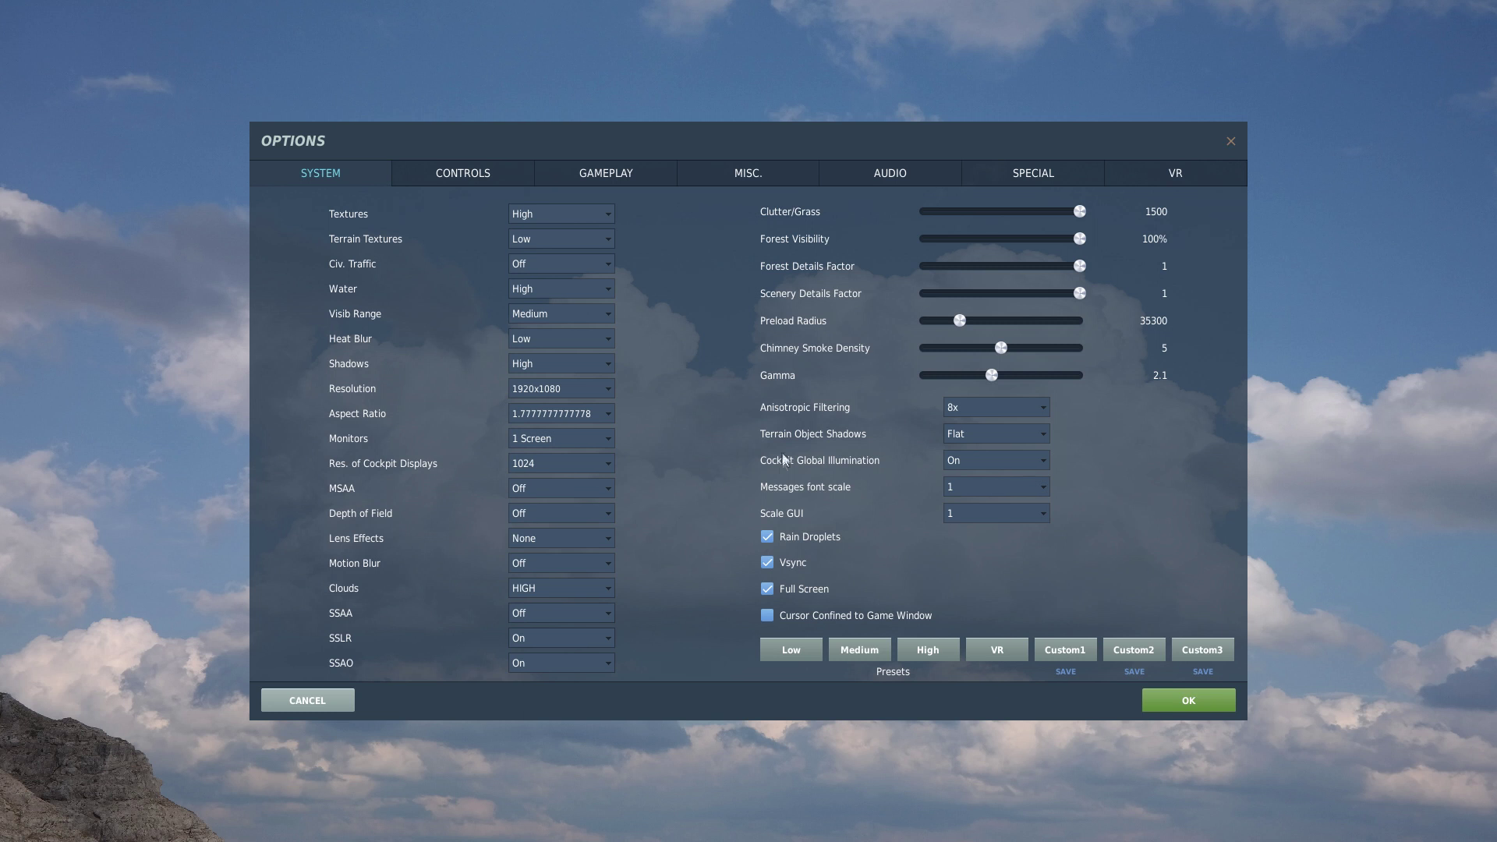
click(609, 489)
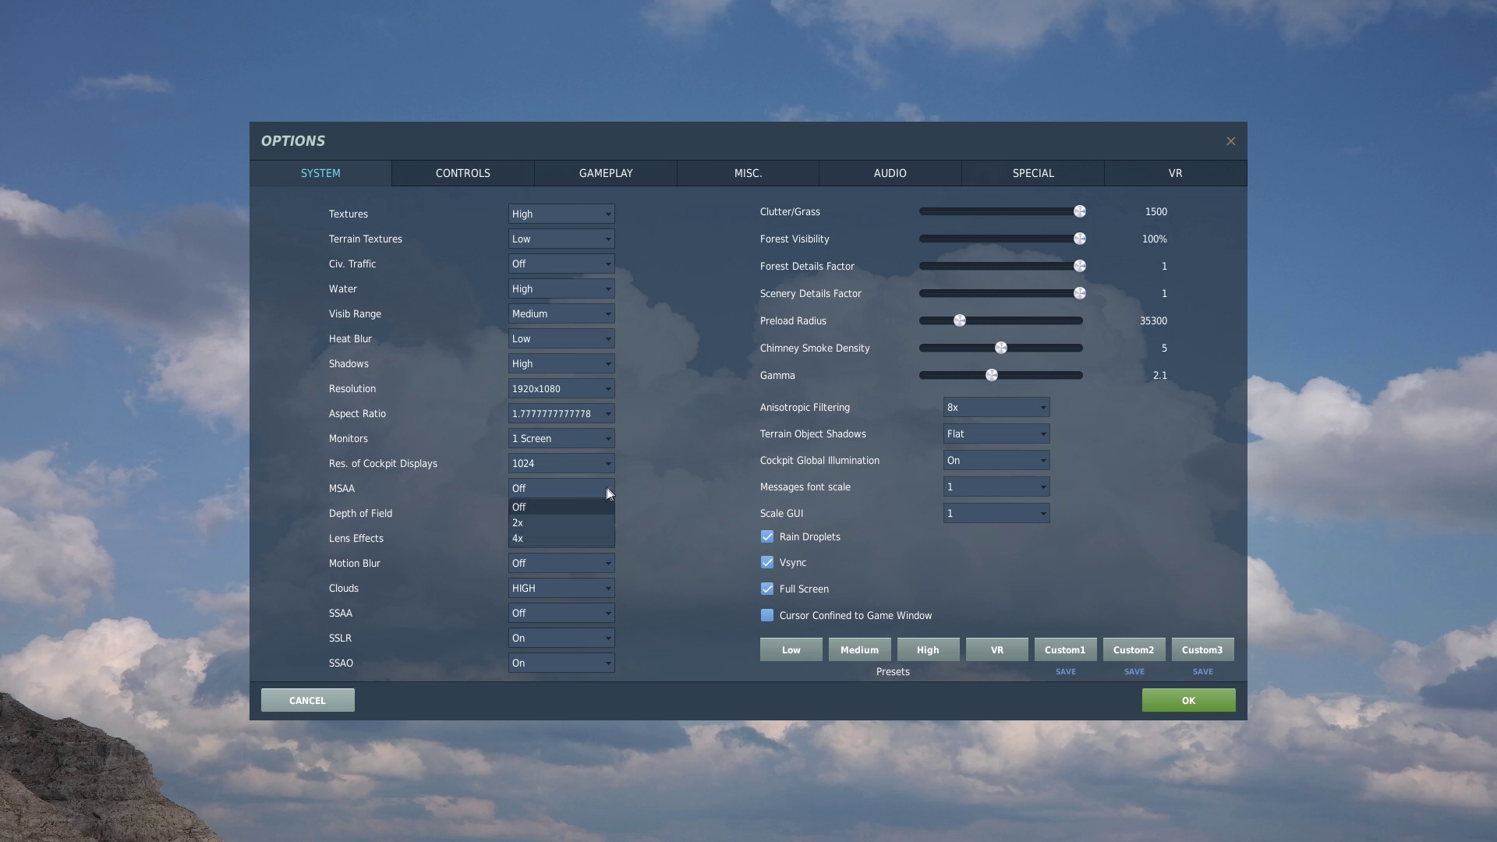
click(521, 524)
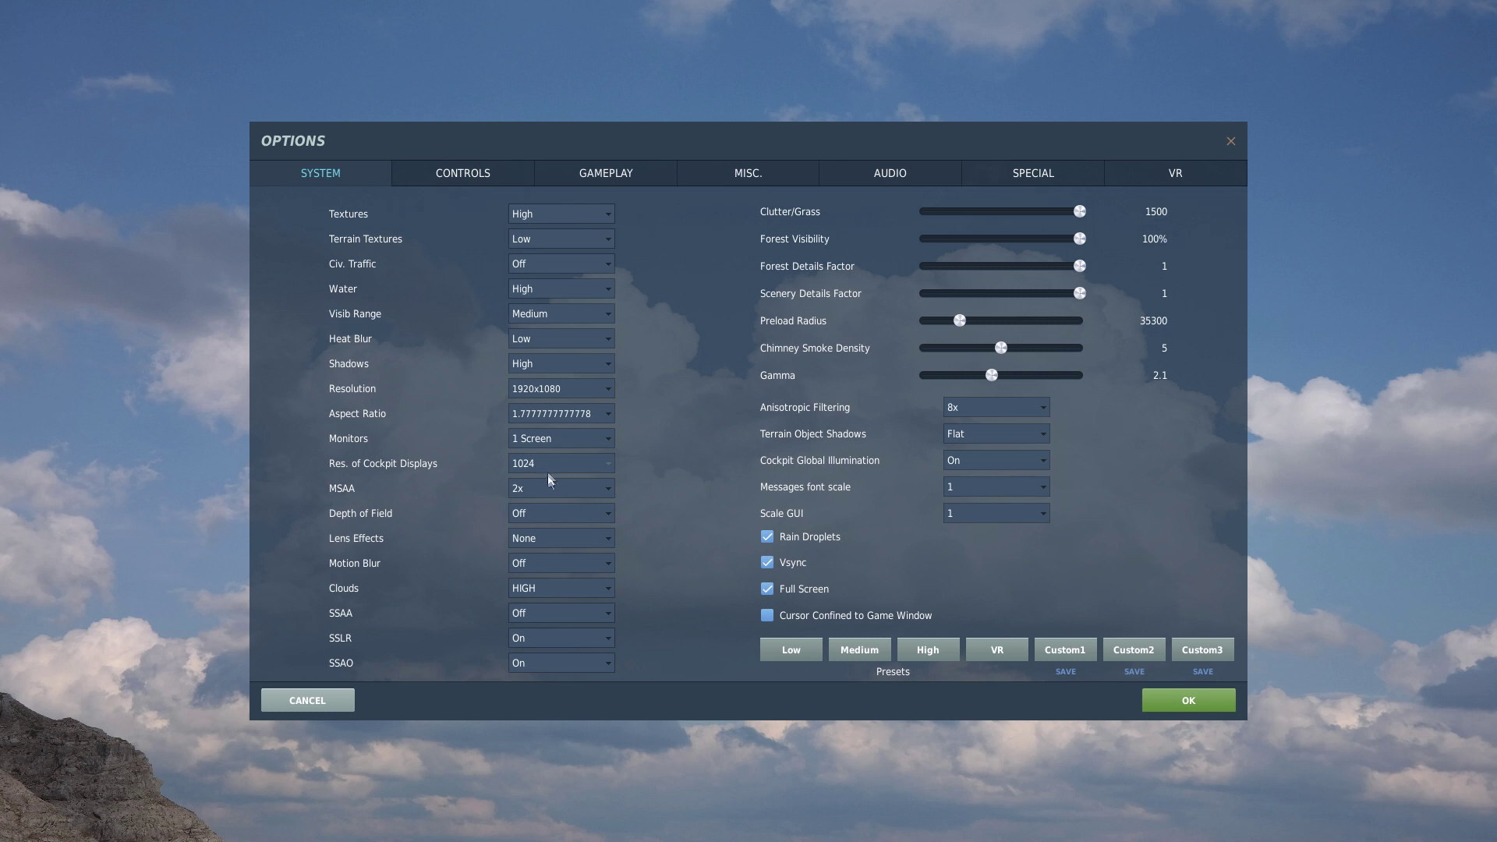
Try MSAA on 4x and set it back to 2x
click(607, 488)
click(549, 532)
click(602, 489)
click(566, 519)
Set the Clouds quality to STANDARD
click(608, 590)
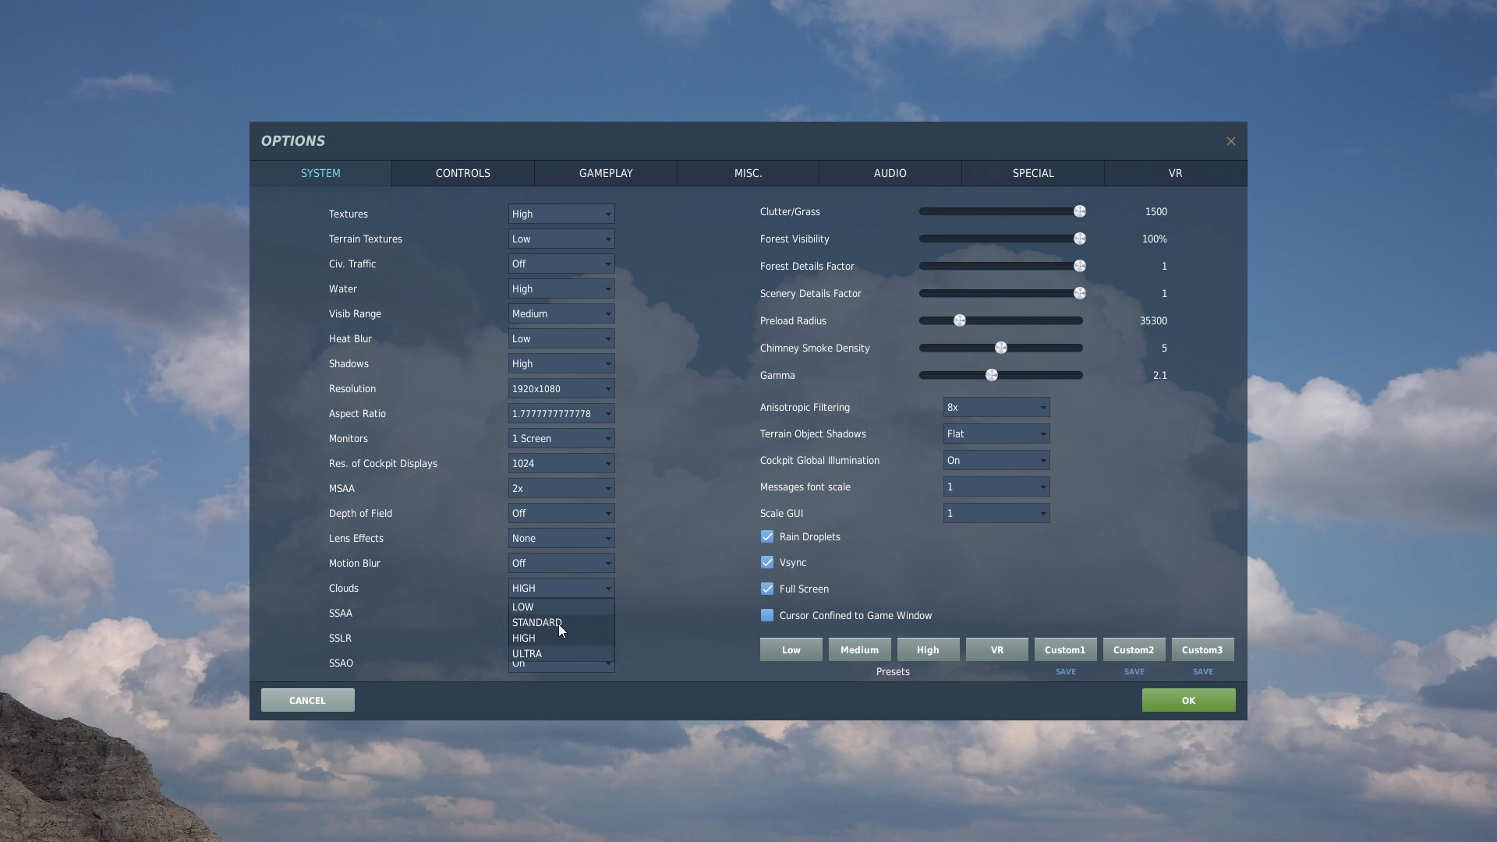
click(564, 623)
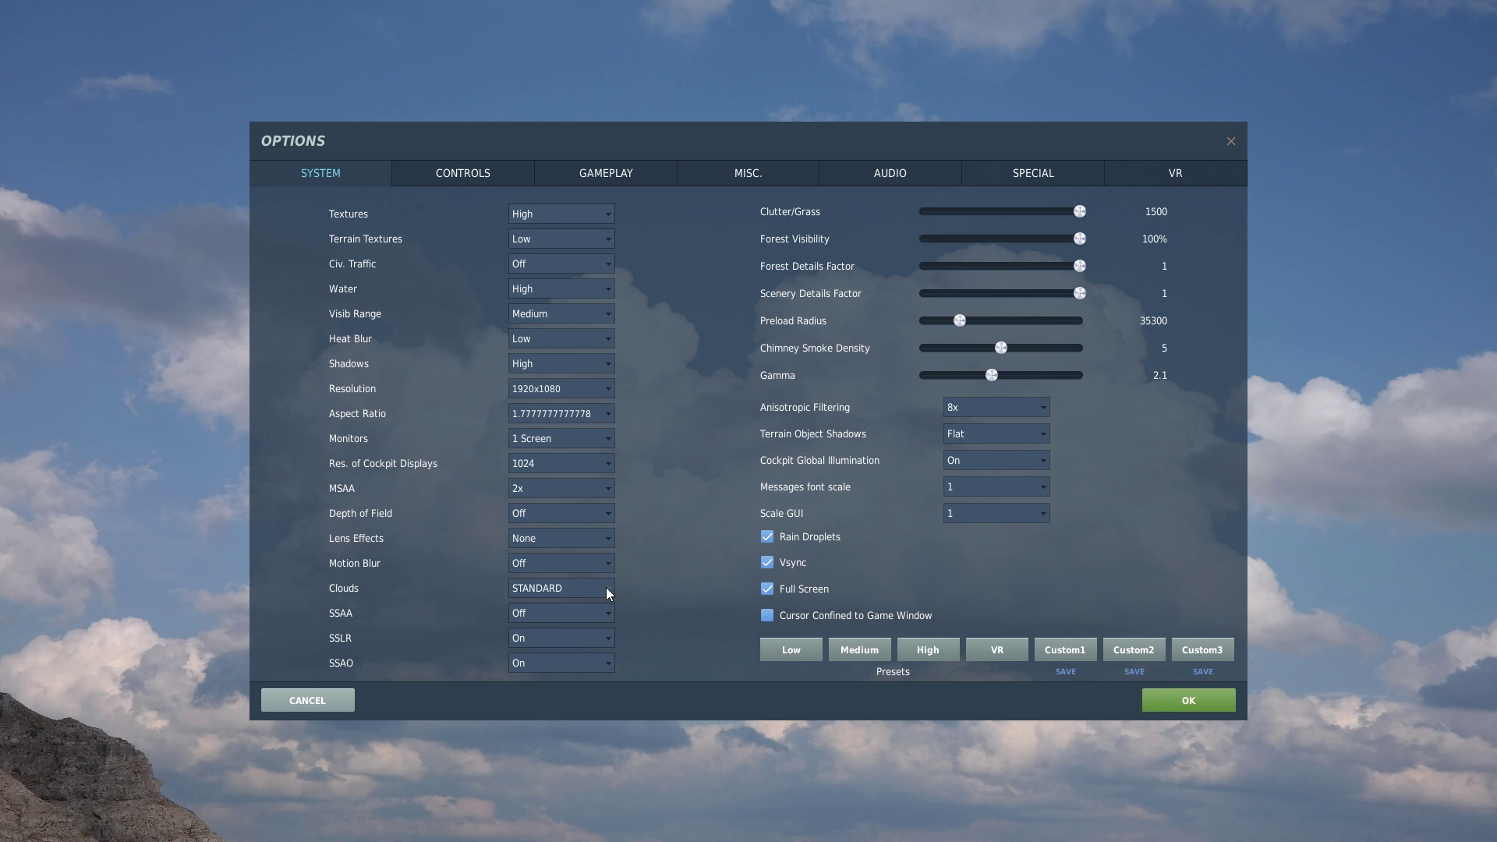
click(606, 587)
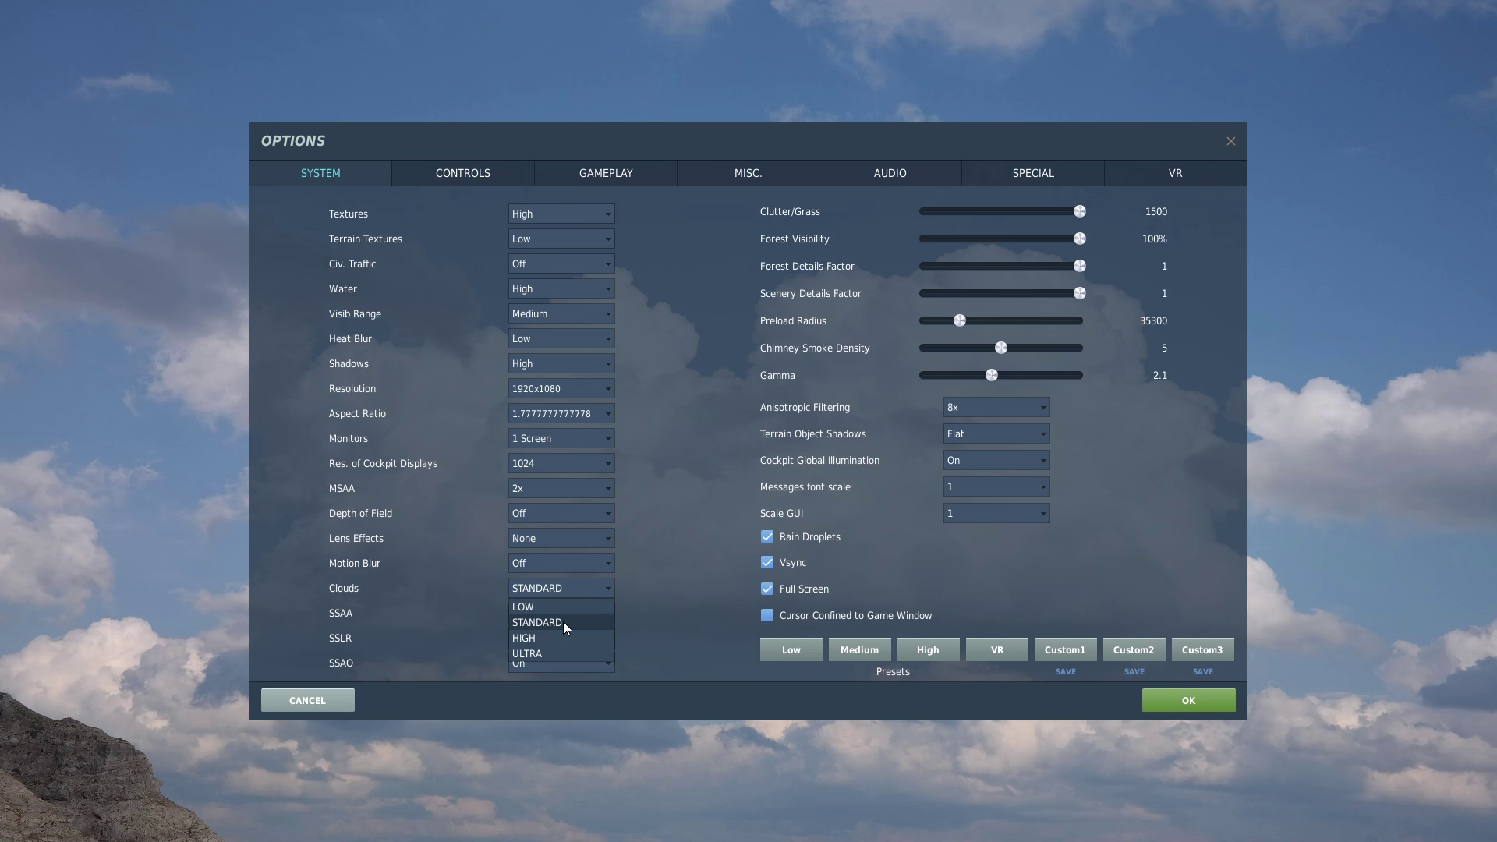
click(563, 621)
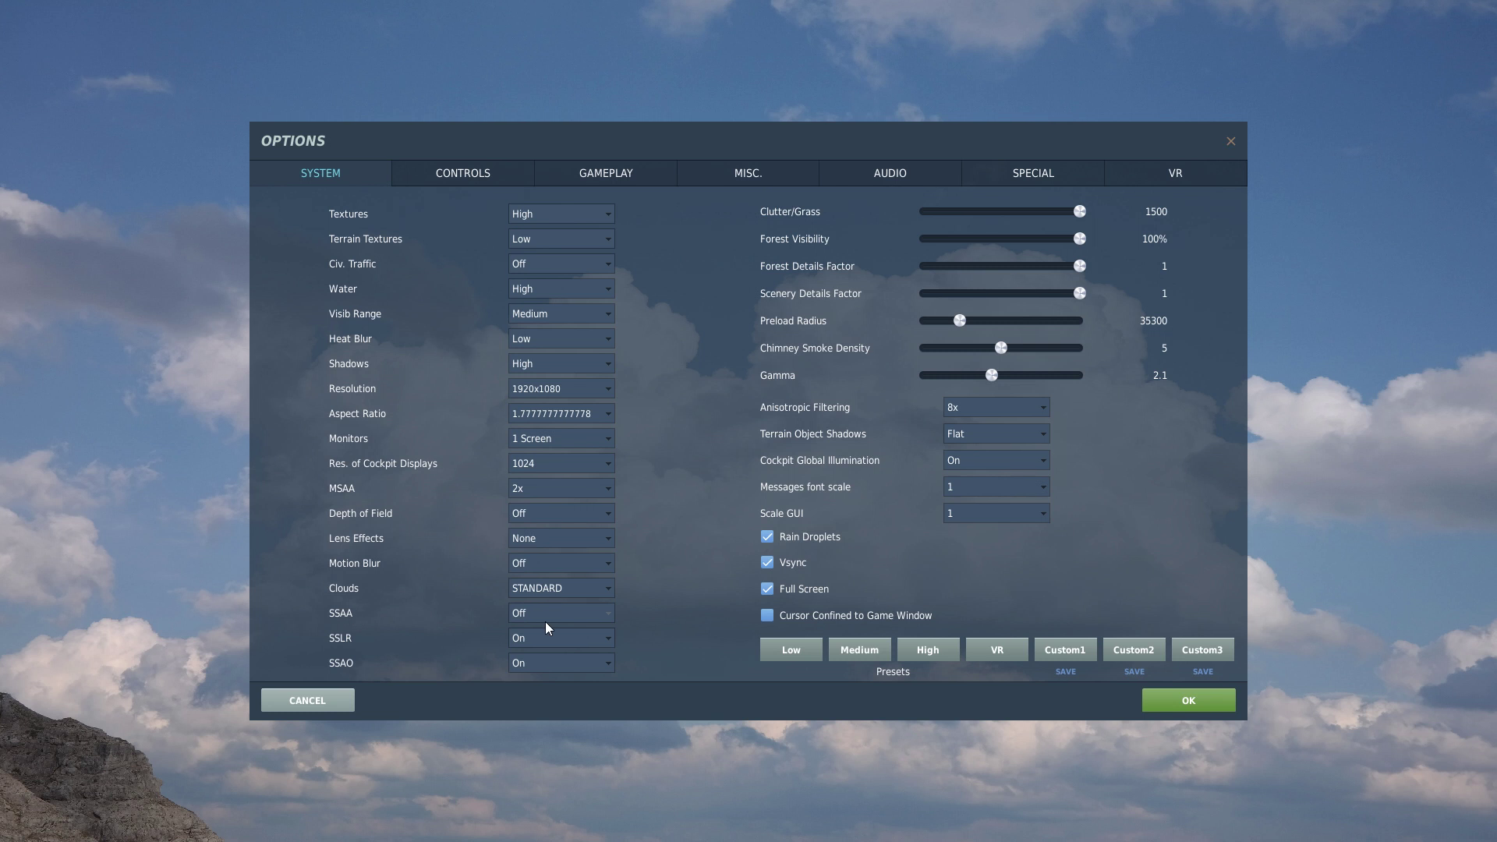
Examine the available SSAA levels while keeping SSAA set to Off
click(609, 620)
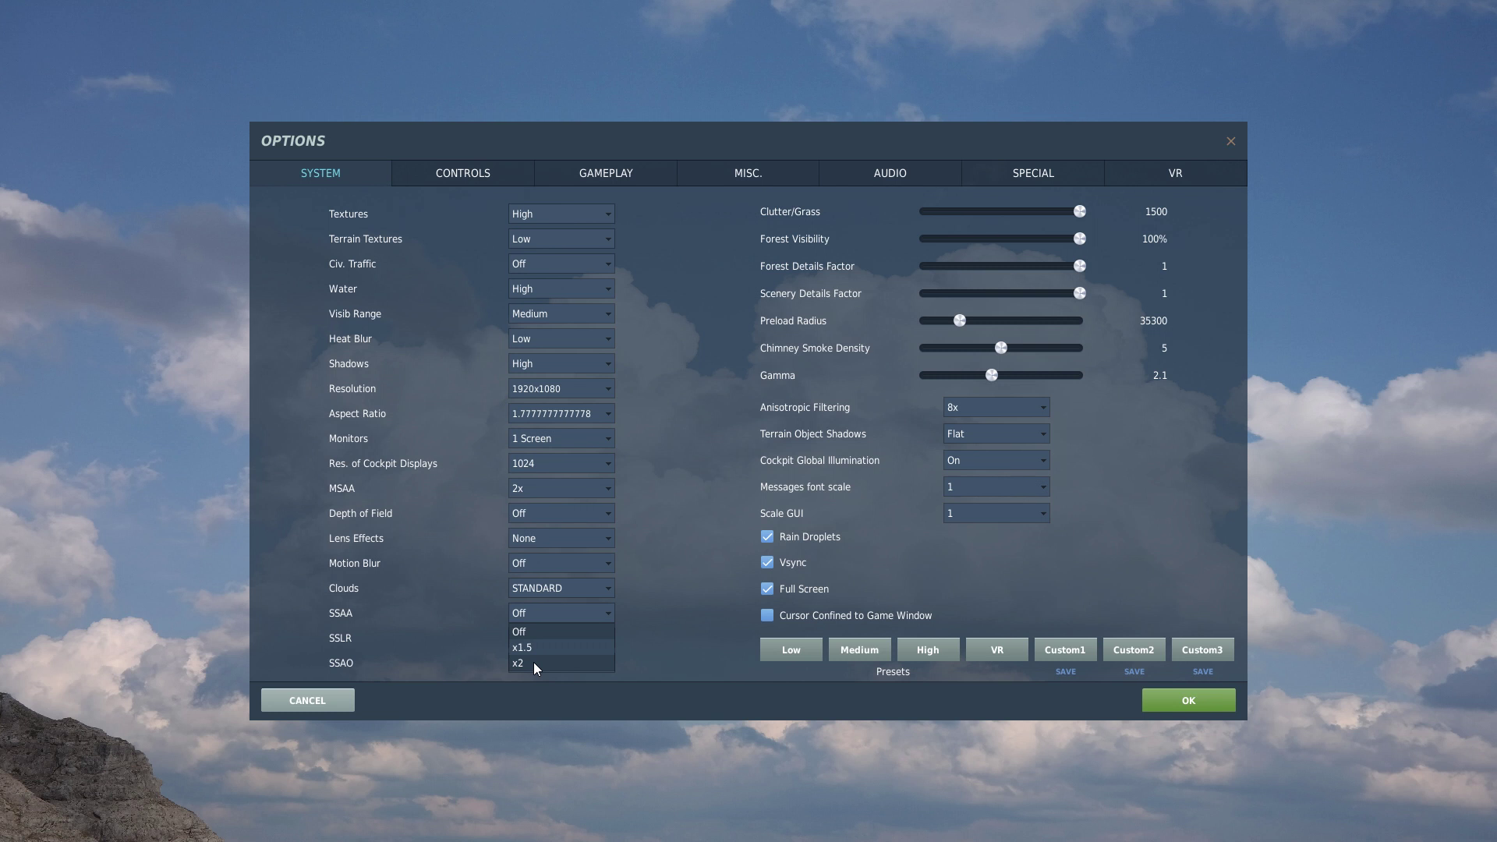
click(634, 611)
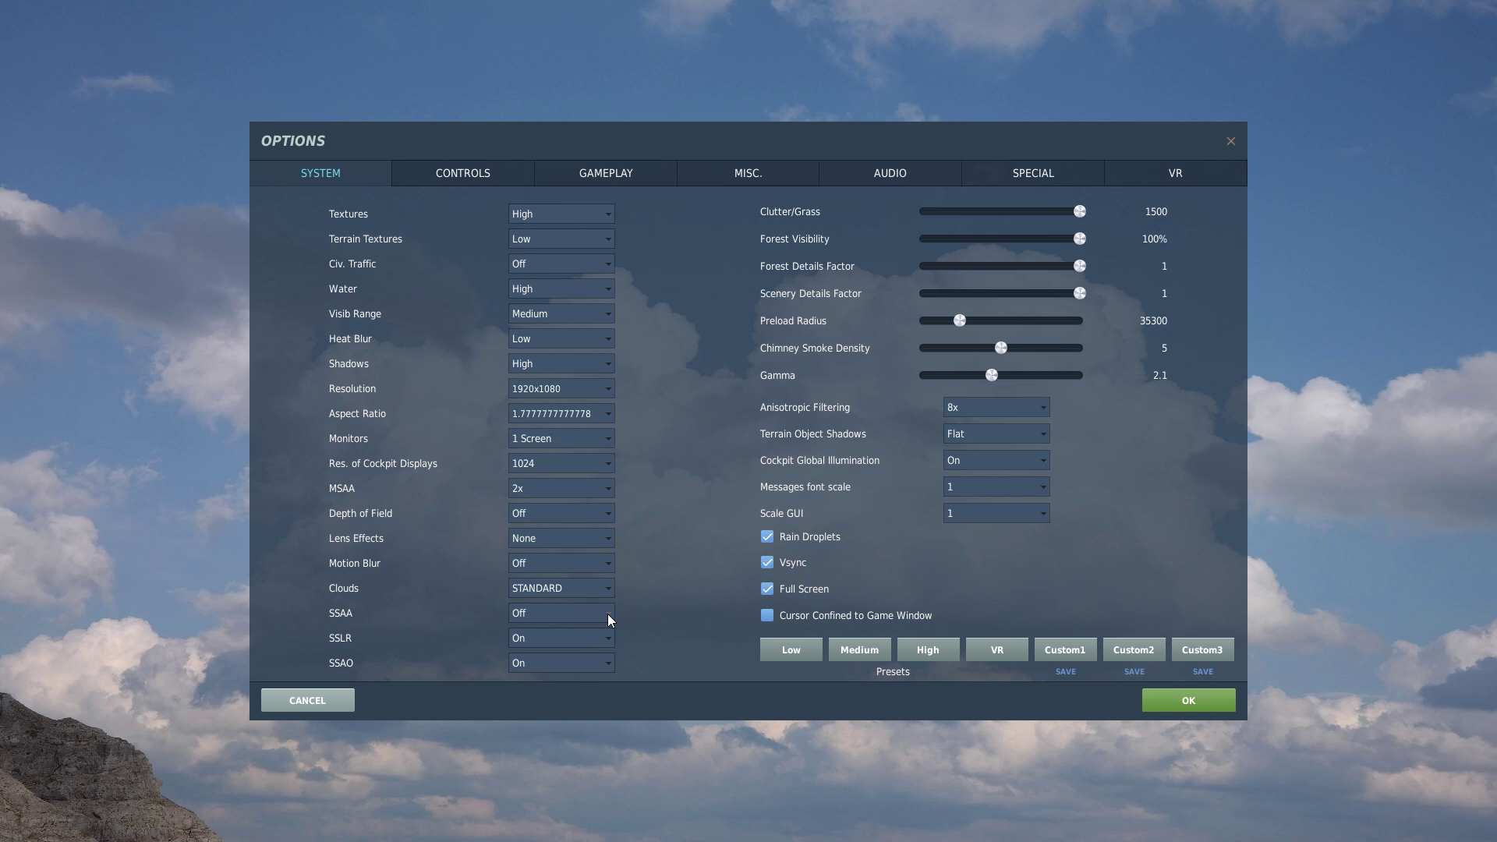
click(609, 614)
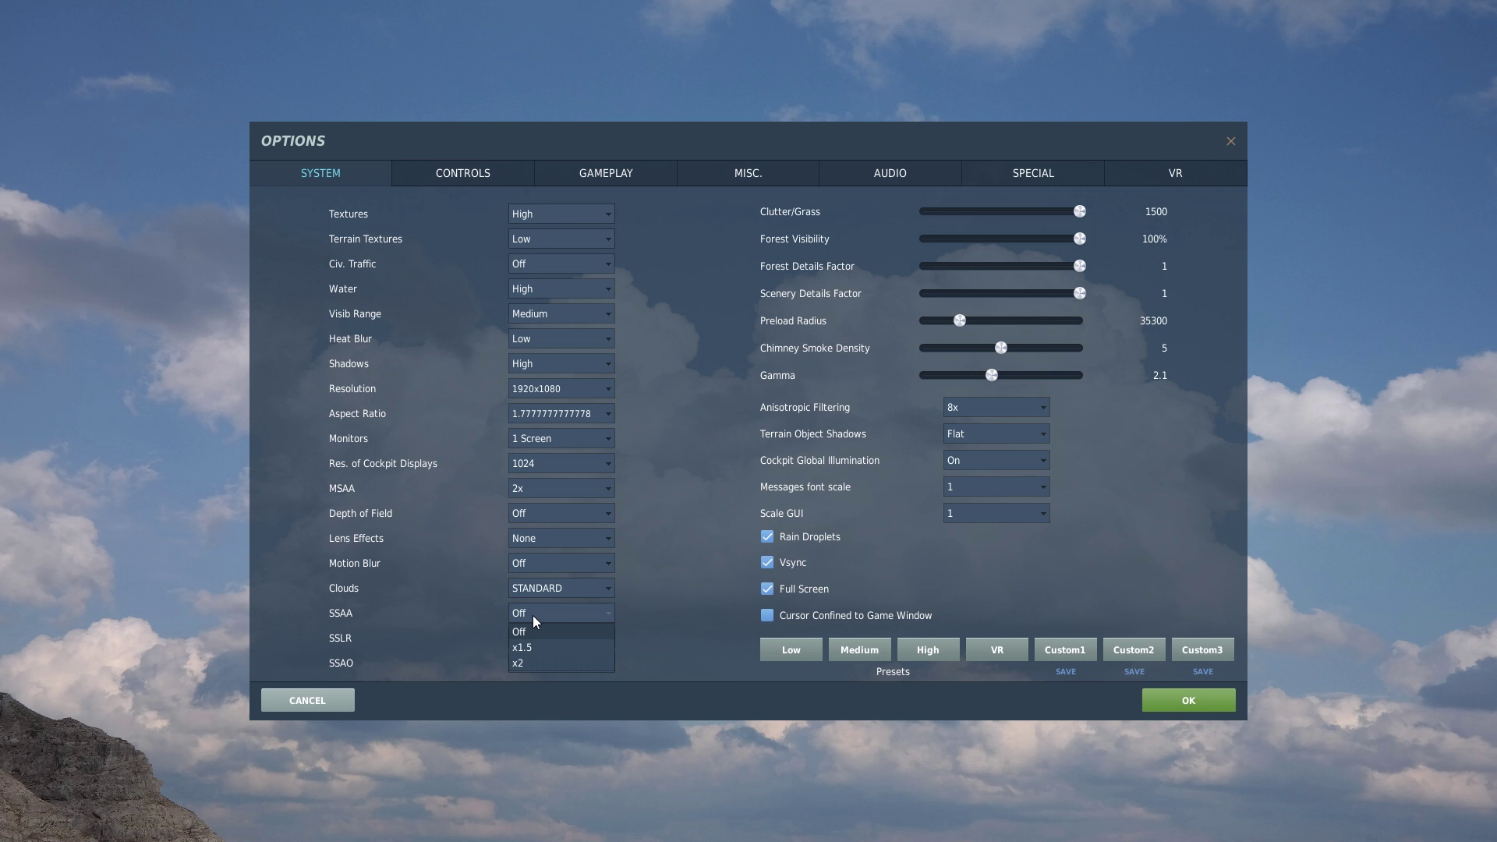
click(628, 615)
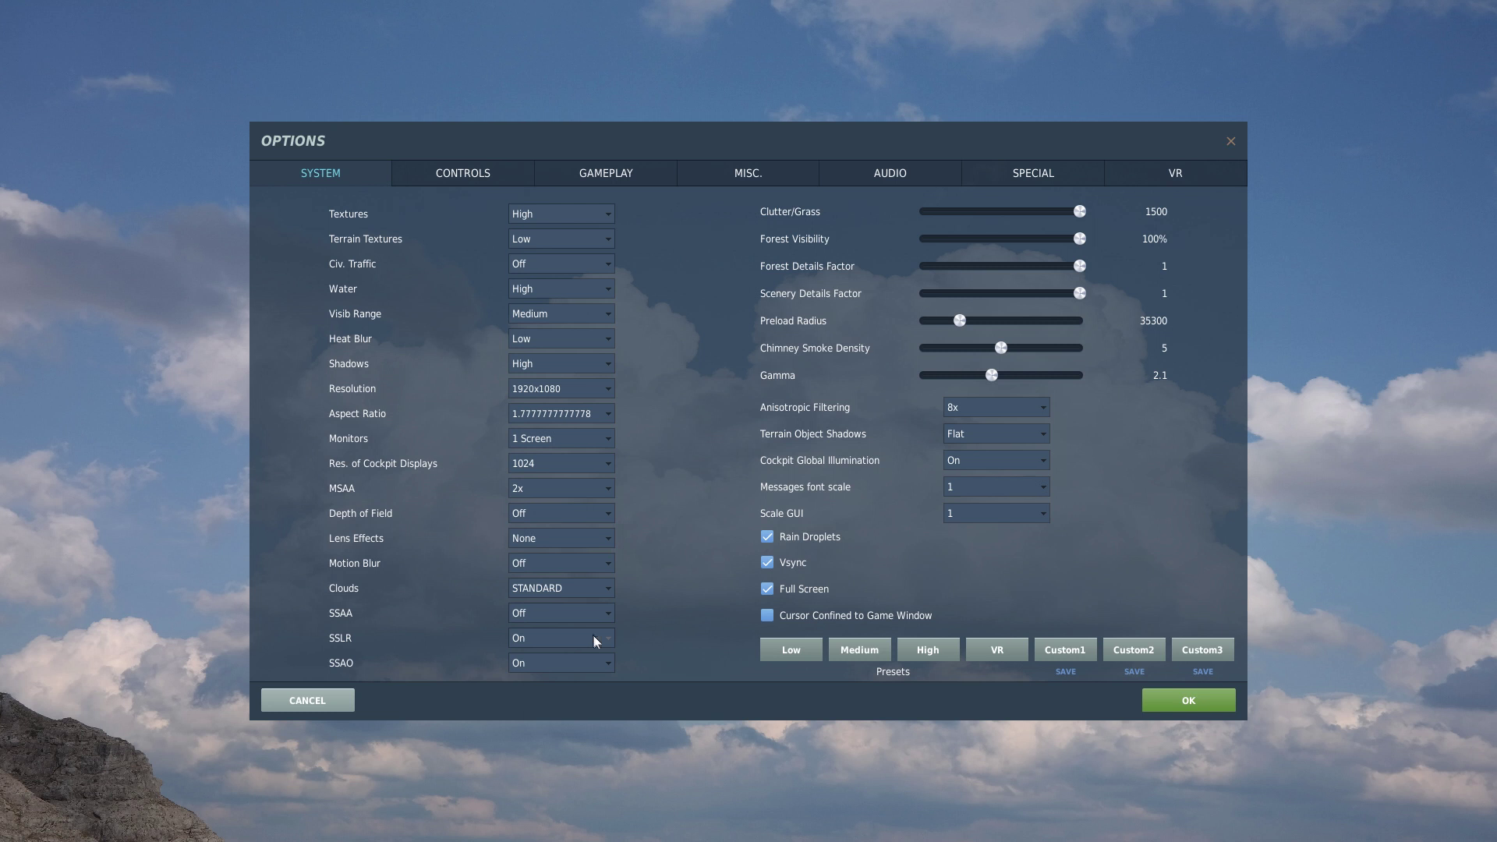
click(610, 620)
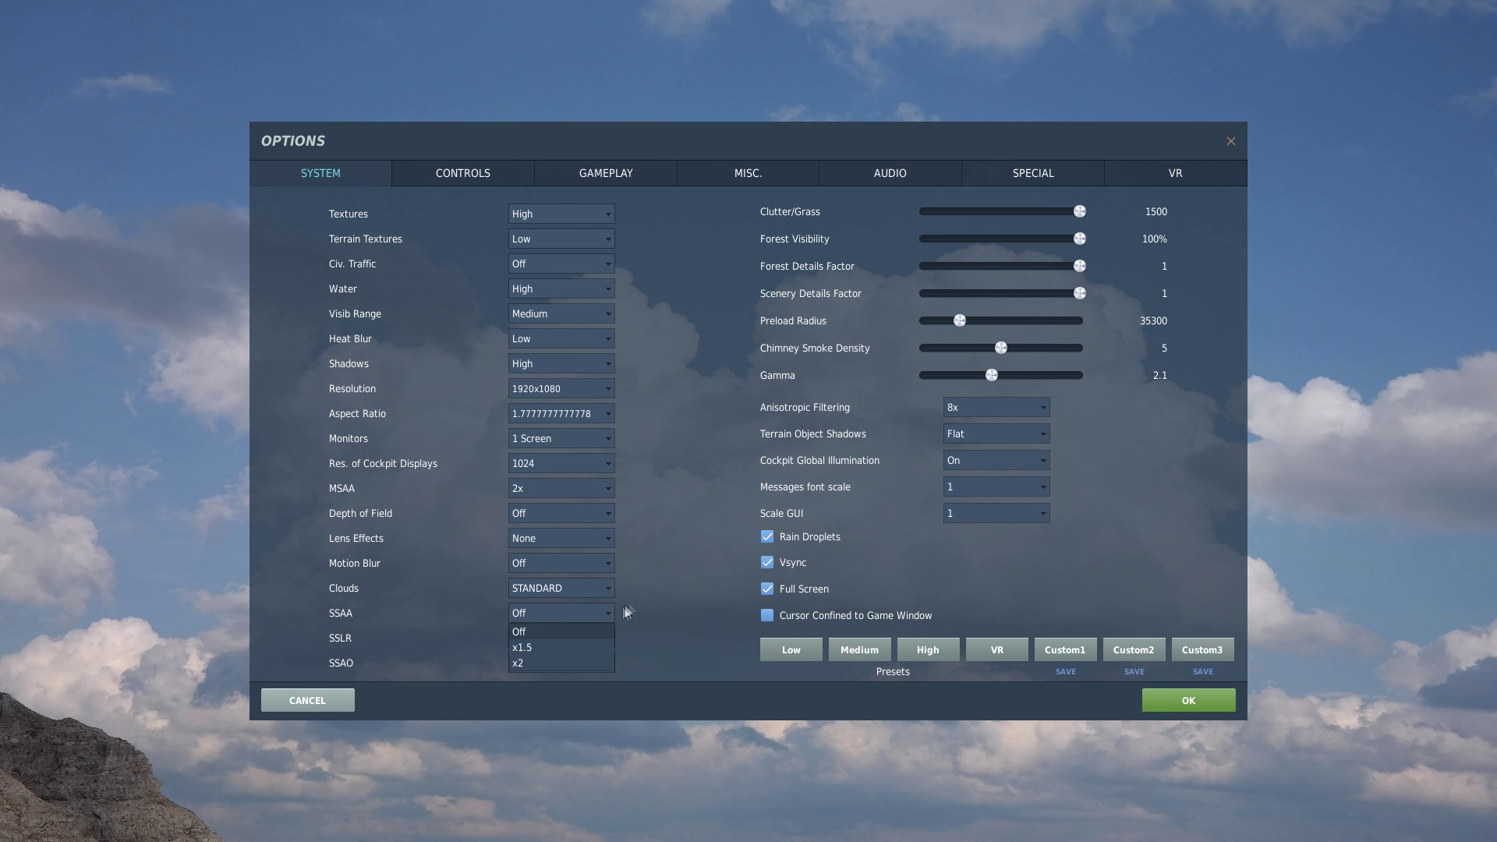
click(638, 599)
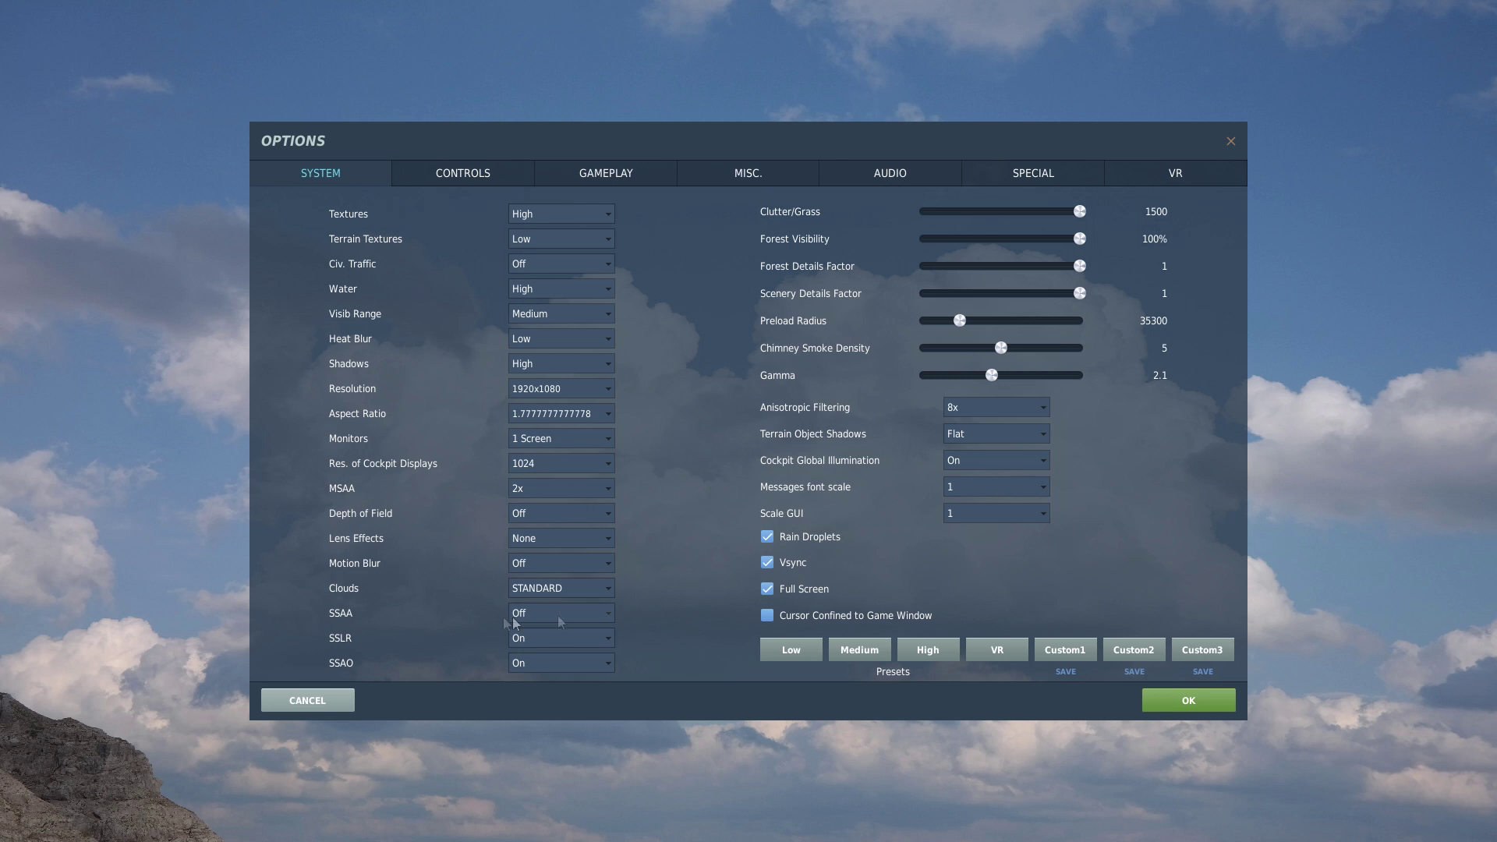
click(605, 615)
click(609, 613)
Try SSLR on Off and set it back to On
click(606, 637)
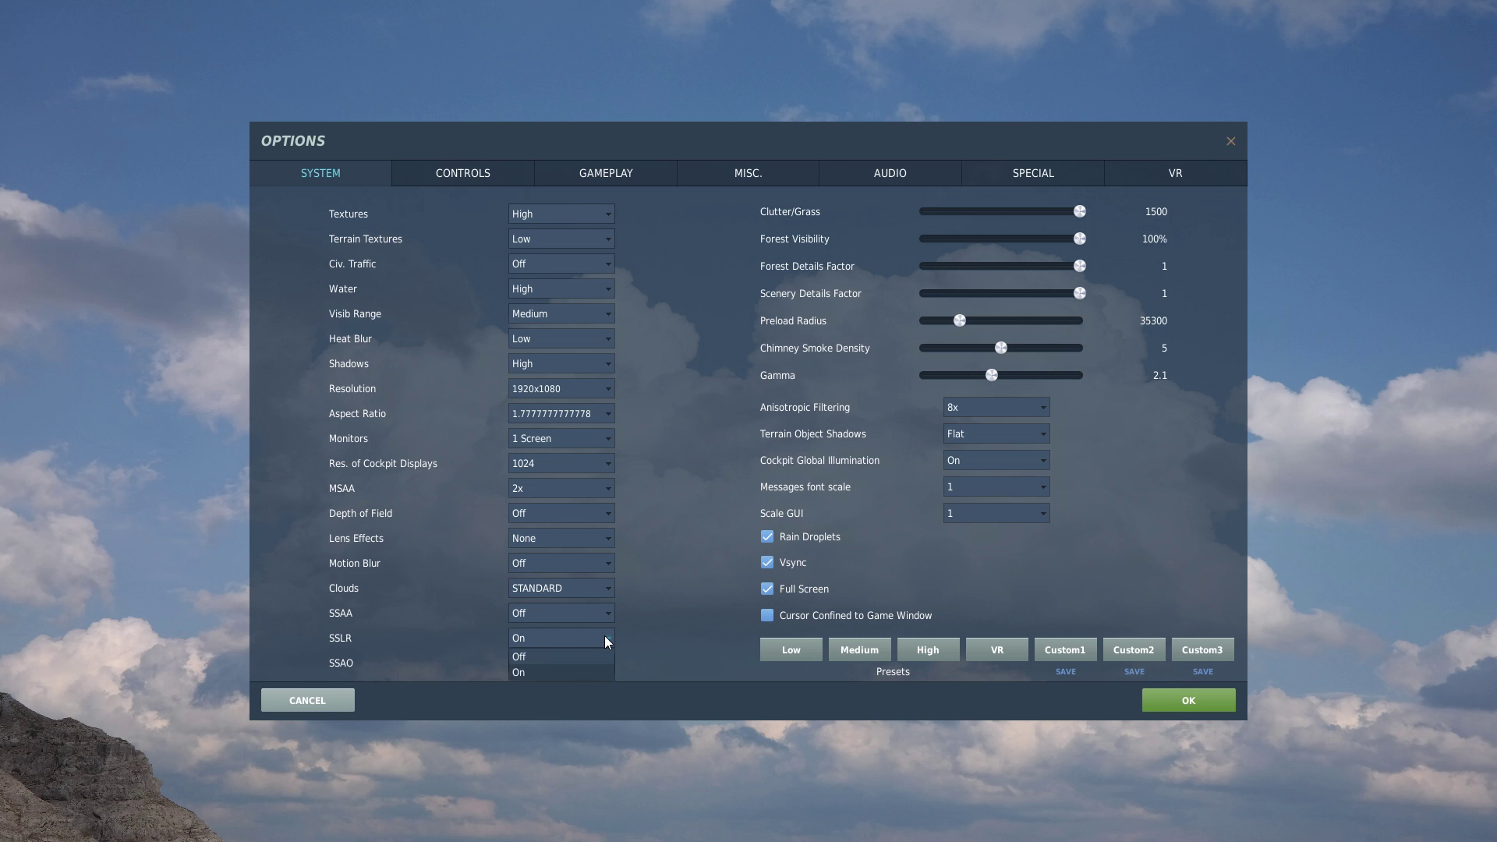
click(552, 659)
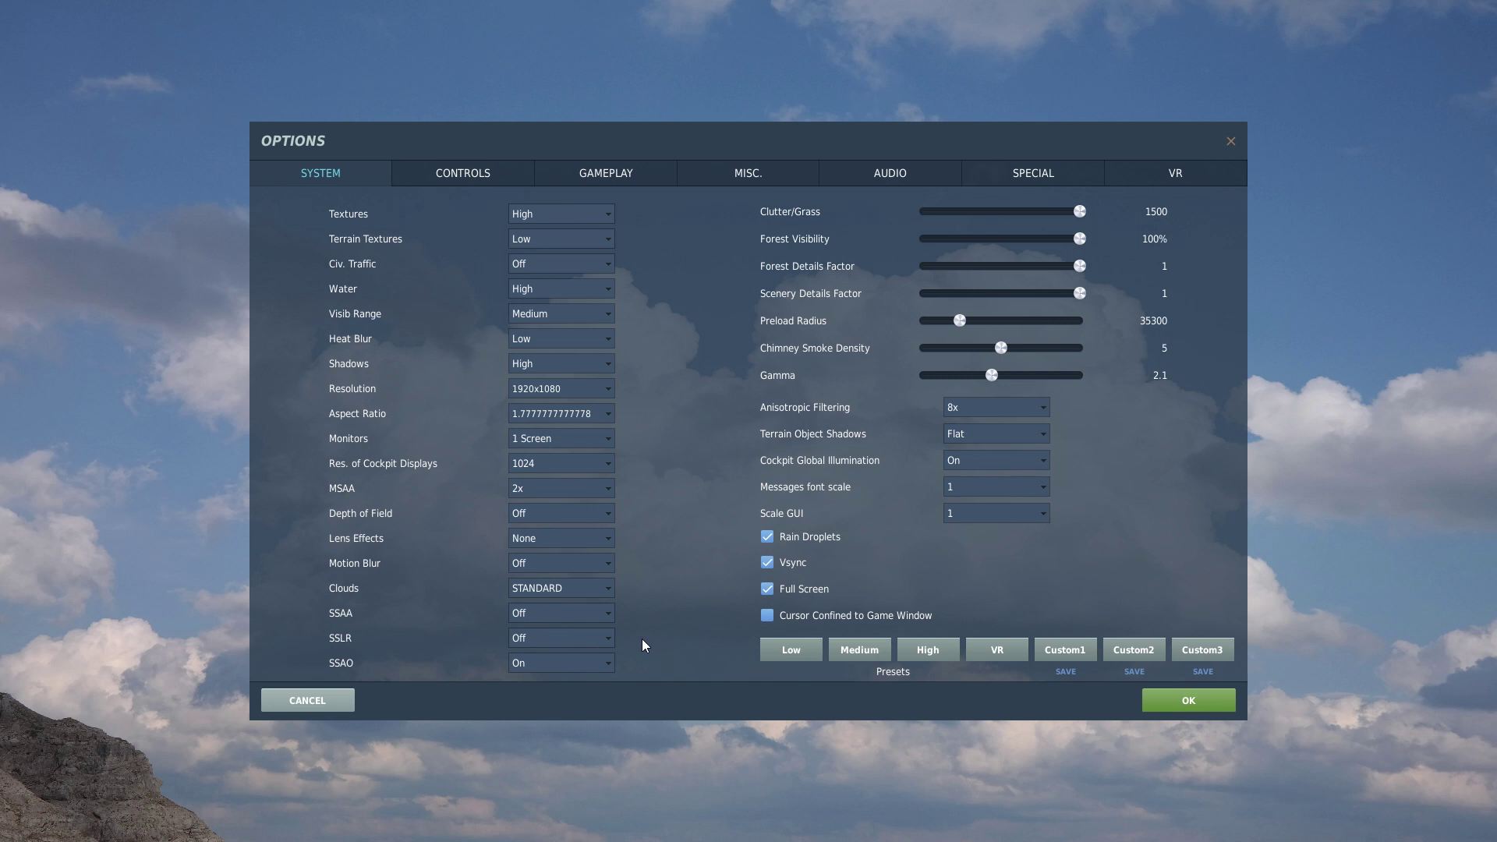
click(599, 638)
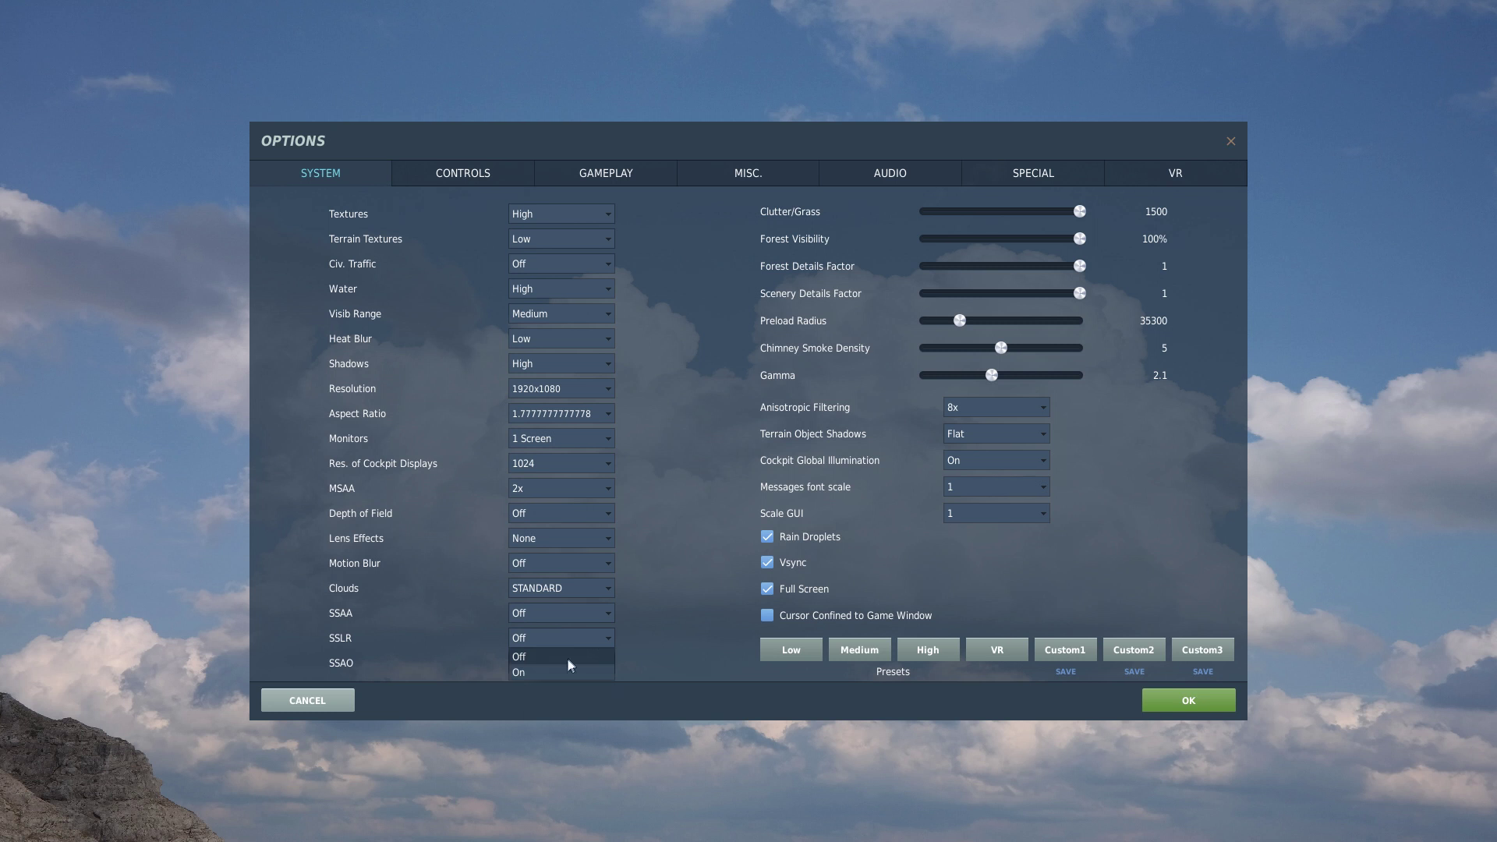
click(560, 672)
click(609, 637)
Check the SSAO choices and keep On selected
click(609, 664)
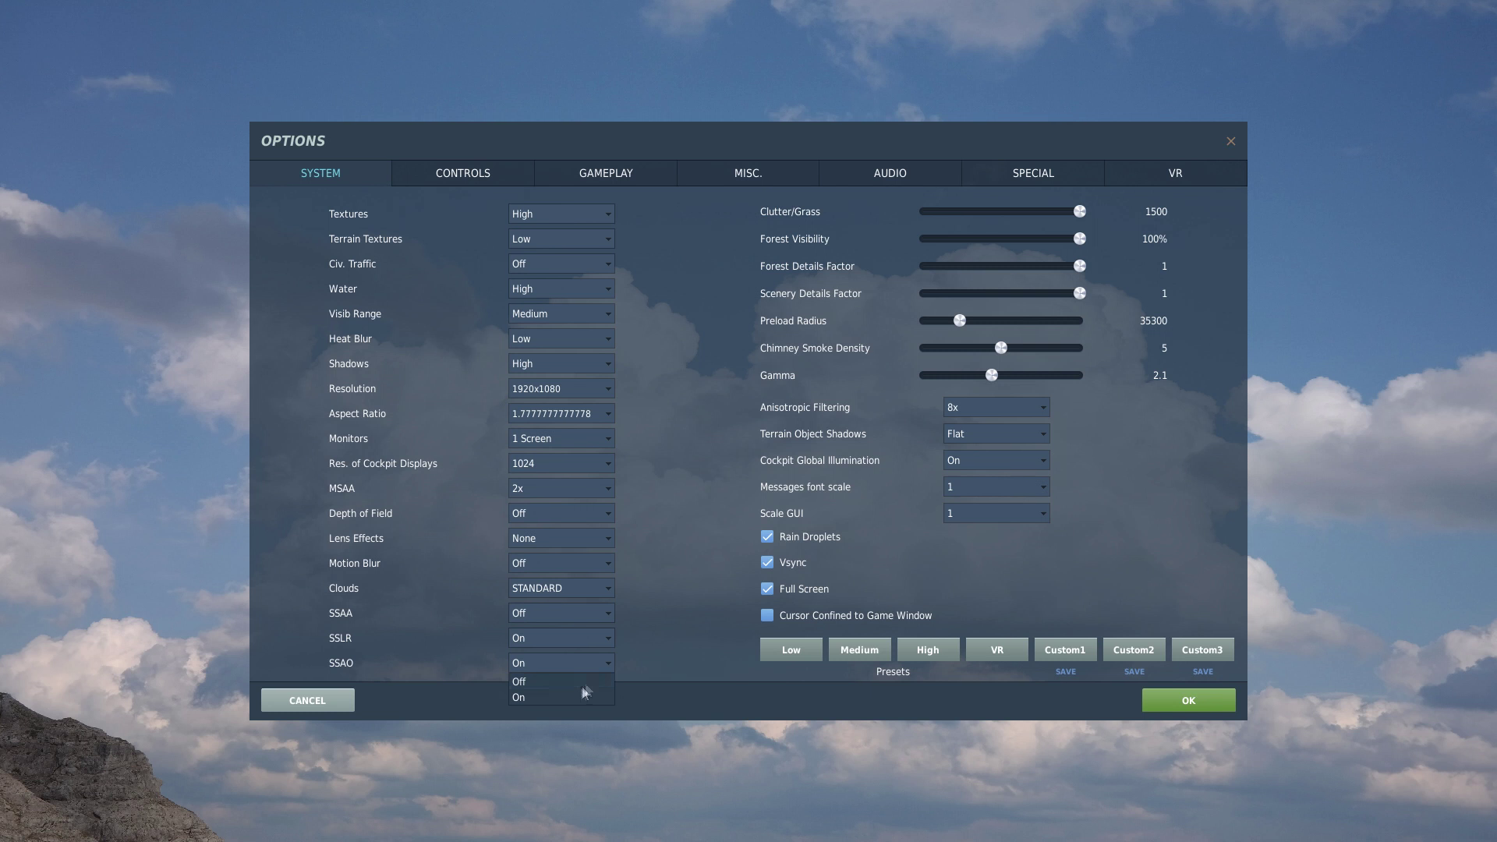
click(549, 697)
click(605, 665)
click(583, 699)
Keep Clutter/Grass at 1500, and try Visib Range on Ultra before setting it back to Medium
mouse_move(1080, 212)
mouse_down()
mouse_move(906, 212)
mouse_move(1101, 225)
mouse_up()
mouse_move(1082, 212)
mouse_down()
mouse_move(919, 207)
mouse_move(1122, 229)
mouse_move(1014, 209)
mouse_move(1083, 216)
mouse_up()
click(603, 316)
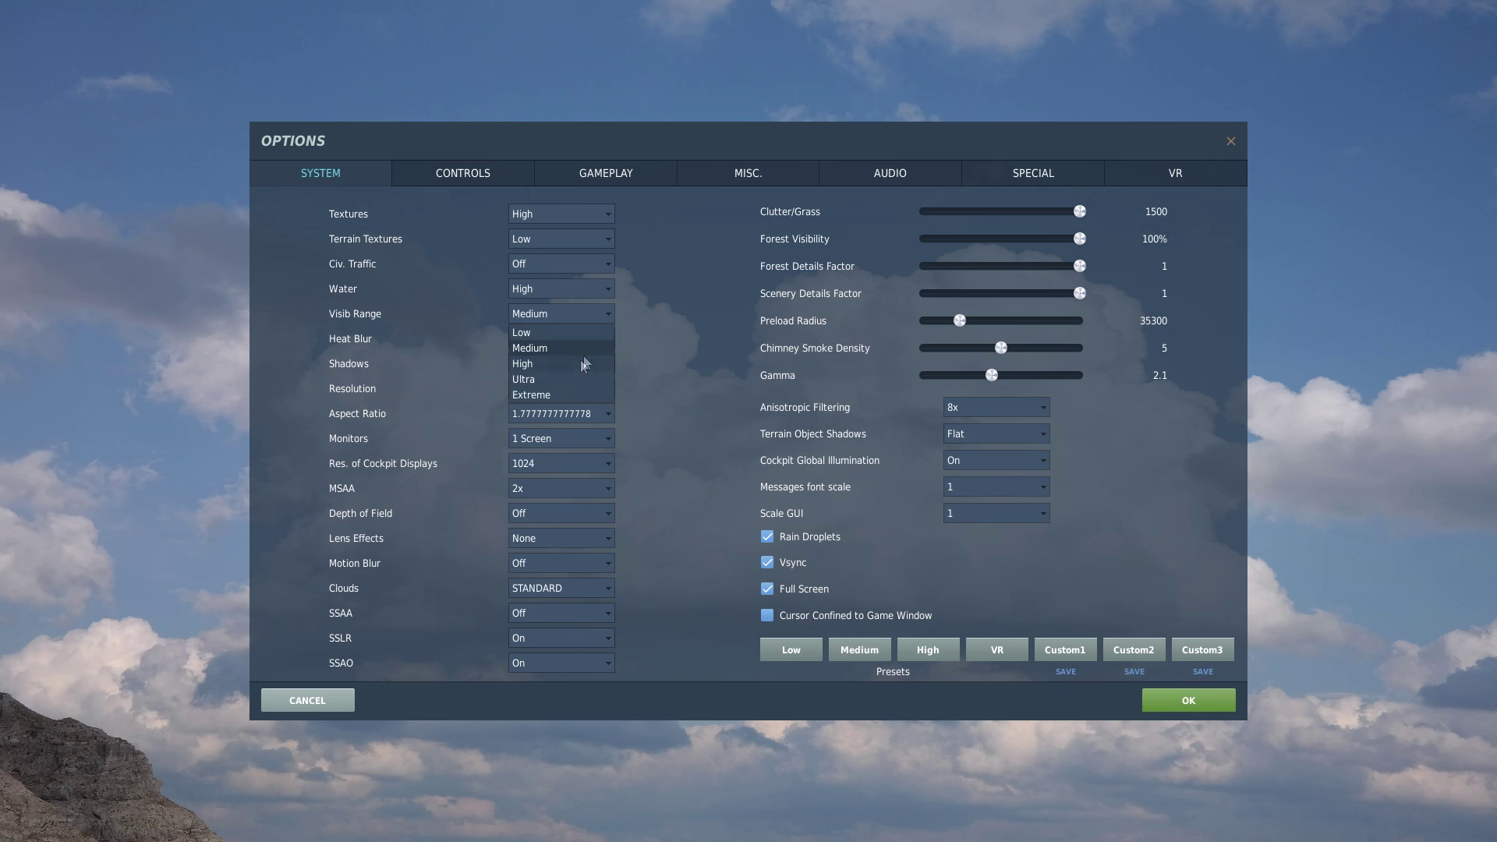
click(565, 376)
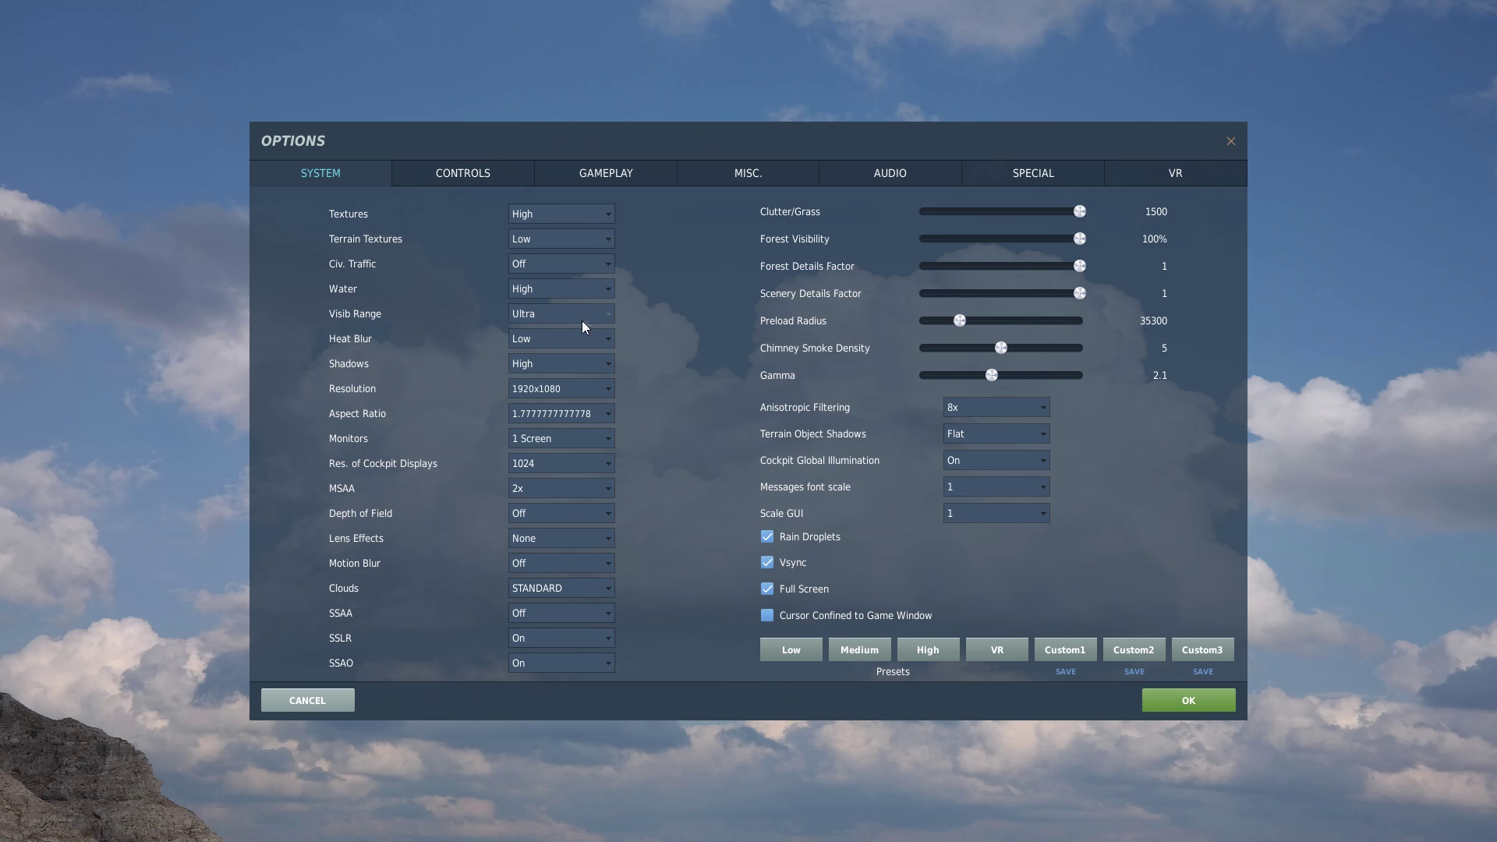
click(582, 318)
click(556, 345)
Try lower values for Forest Visibility and Scenery Details Factor, and return them to 100% and 1
drag(1060, 240, 956, 226)
drag(967, 237, 1307, 282)
drag(1083, 293, 1023, 290)
drag(990, 291, 1089, 305)
mouse_move(1082, 295)
mouse_down()
mouse_move(985, 295)
mouse_move(1111, 302)
mouse_up()
Try reducing Scenery Details Factor together with Forest Details Factor, and restore both to 1
drag(1083, 294, 1011, 301)
drag(1026, 306, 1028, 308)
drag(1079, 268, 1029, 276)
drag(1031, 293, 1030, 297)
drag(1028, 293, 1111, 285)
Try different Gamma levels and return Gamma to 2.1
drag(1008, 379, 996, 378)
drag(991, 377, 994, 375)
drag(993, 376, 923, 368)
drag(927, 376, 1001, 376)
mouse_move(995, 379)
mouse_down()
mouse_move(925, 377)
mouse_move(1014, 383)
mouse_up()
Check the choices for Anisotropic Filtering and Terrain Object Shadows, keeping 8x and Flat
click(1045, 408)
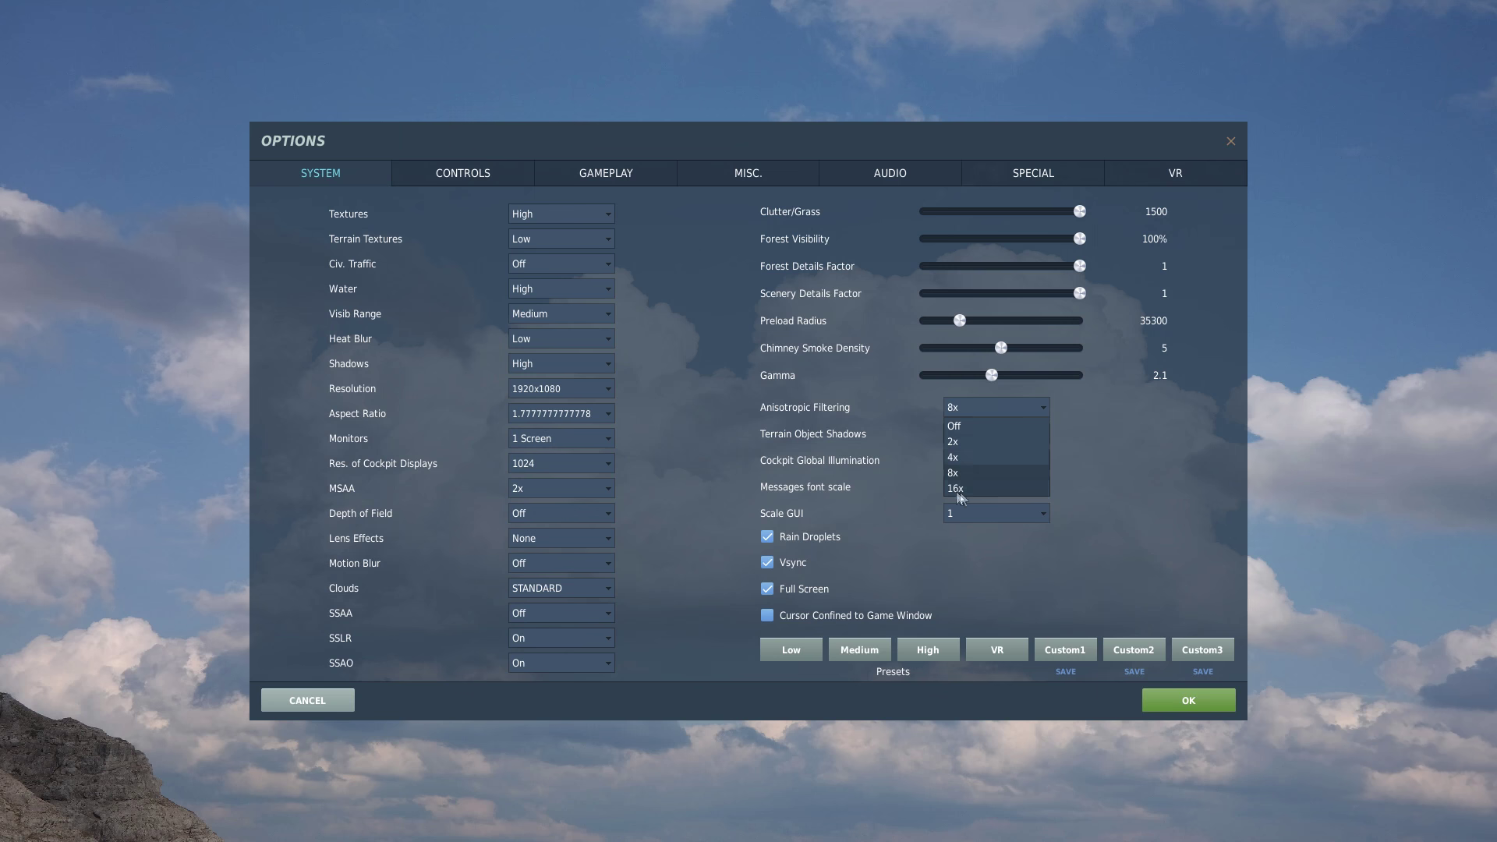
click(1104, 419)
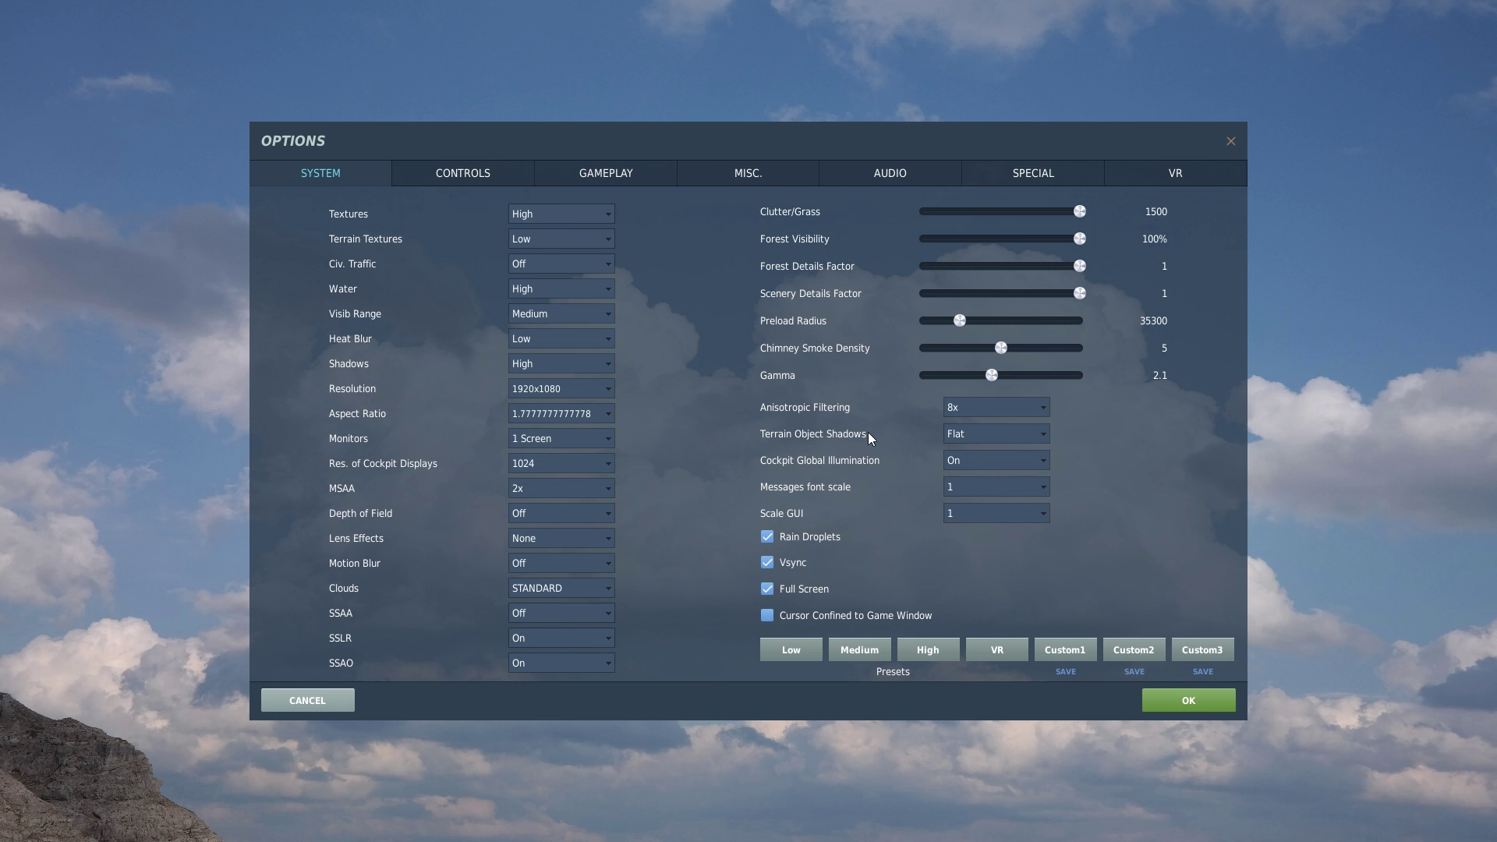
click(1046, 437)
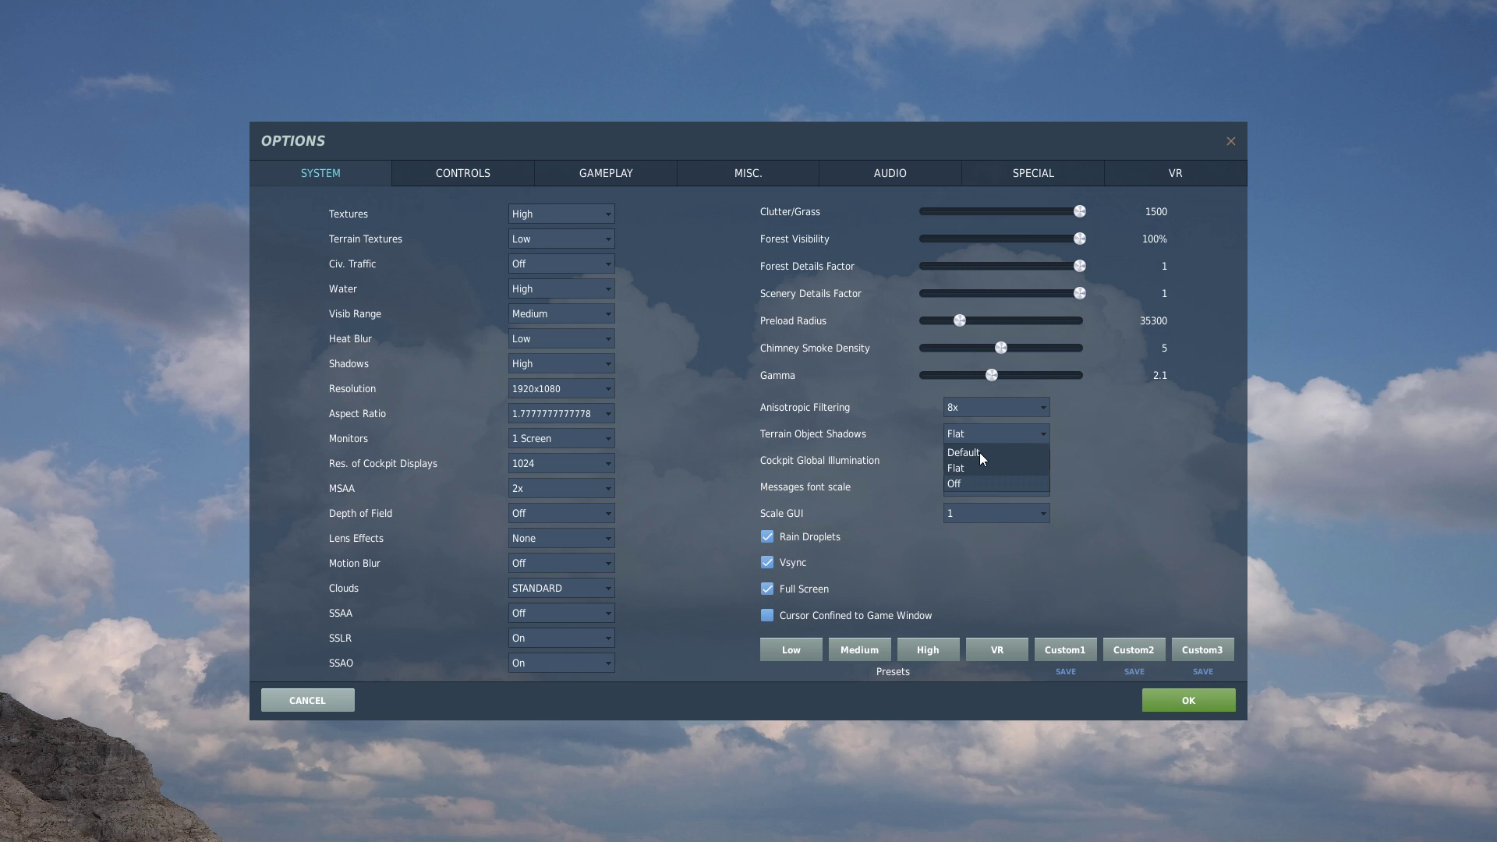
click(962, 468)
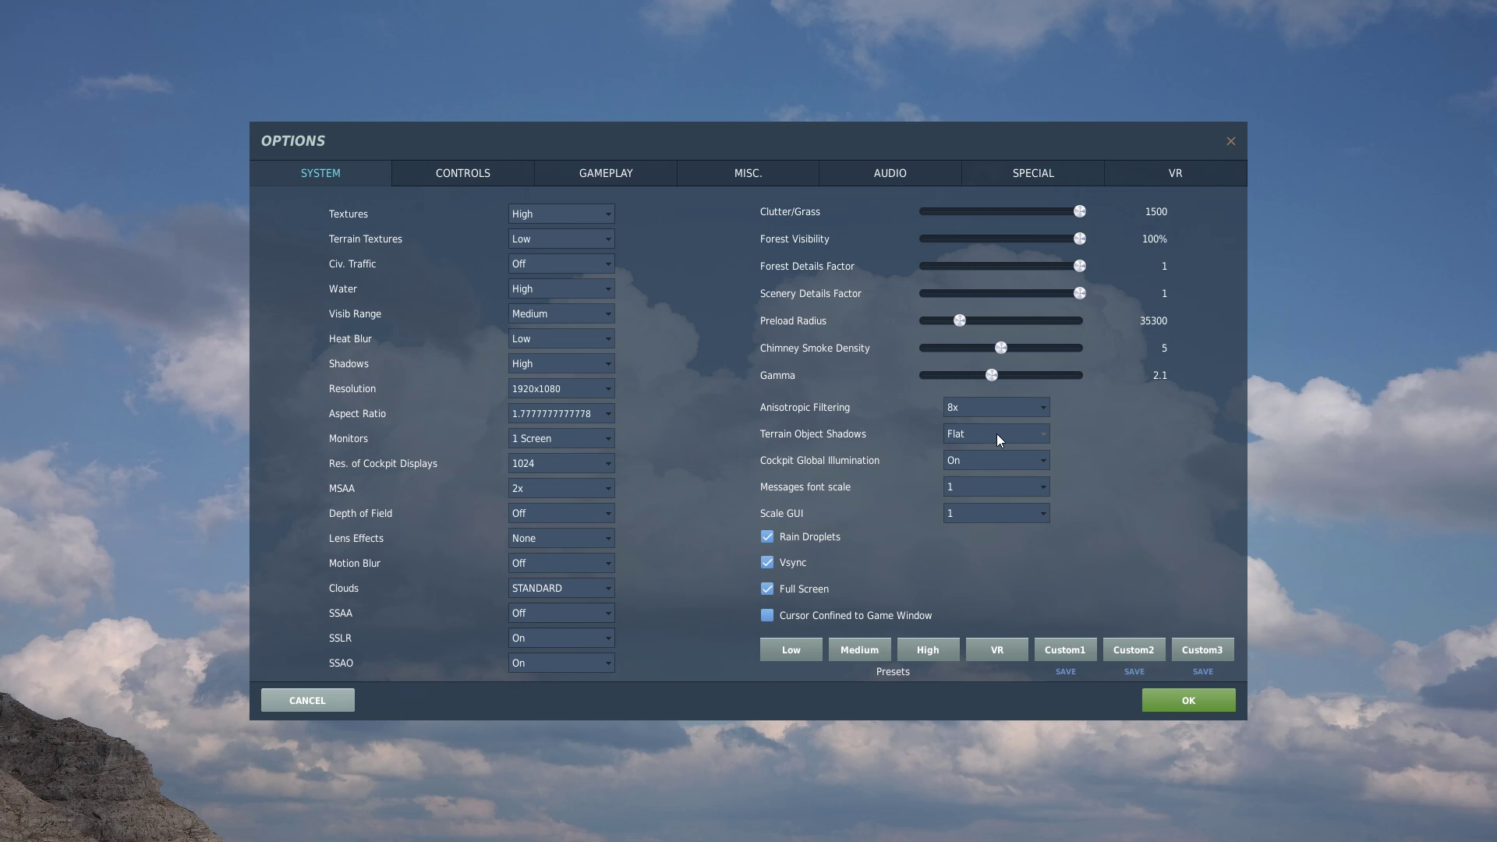
Try Terrain Object Shadows on Default and set it back to Flat
click(997, 434)
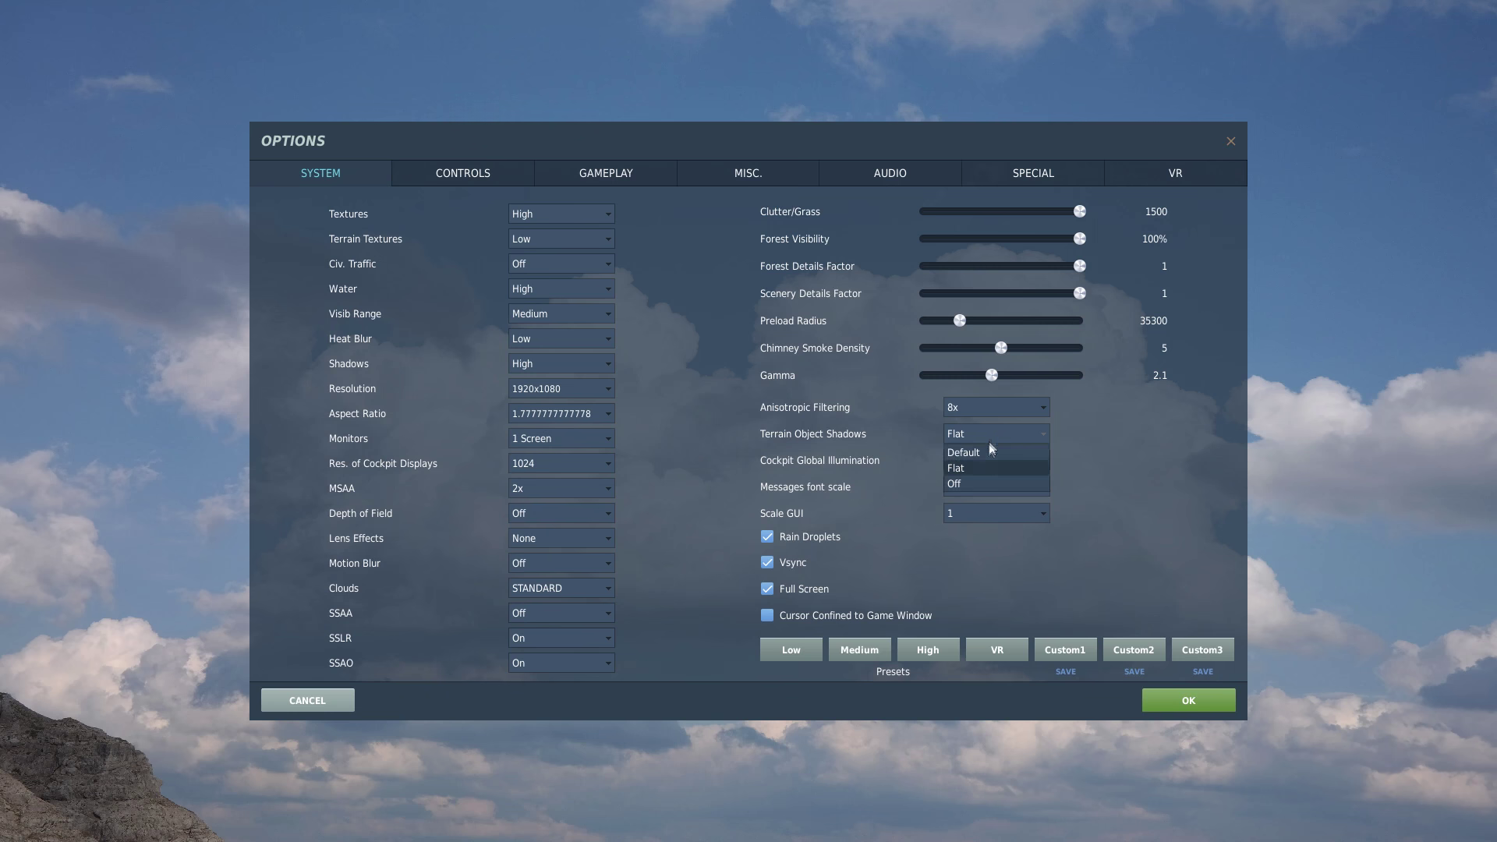
click(985, 448)
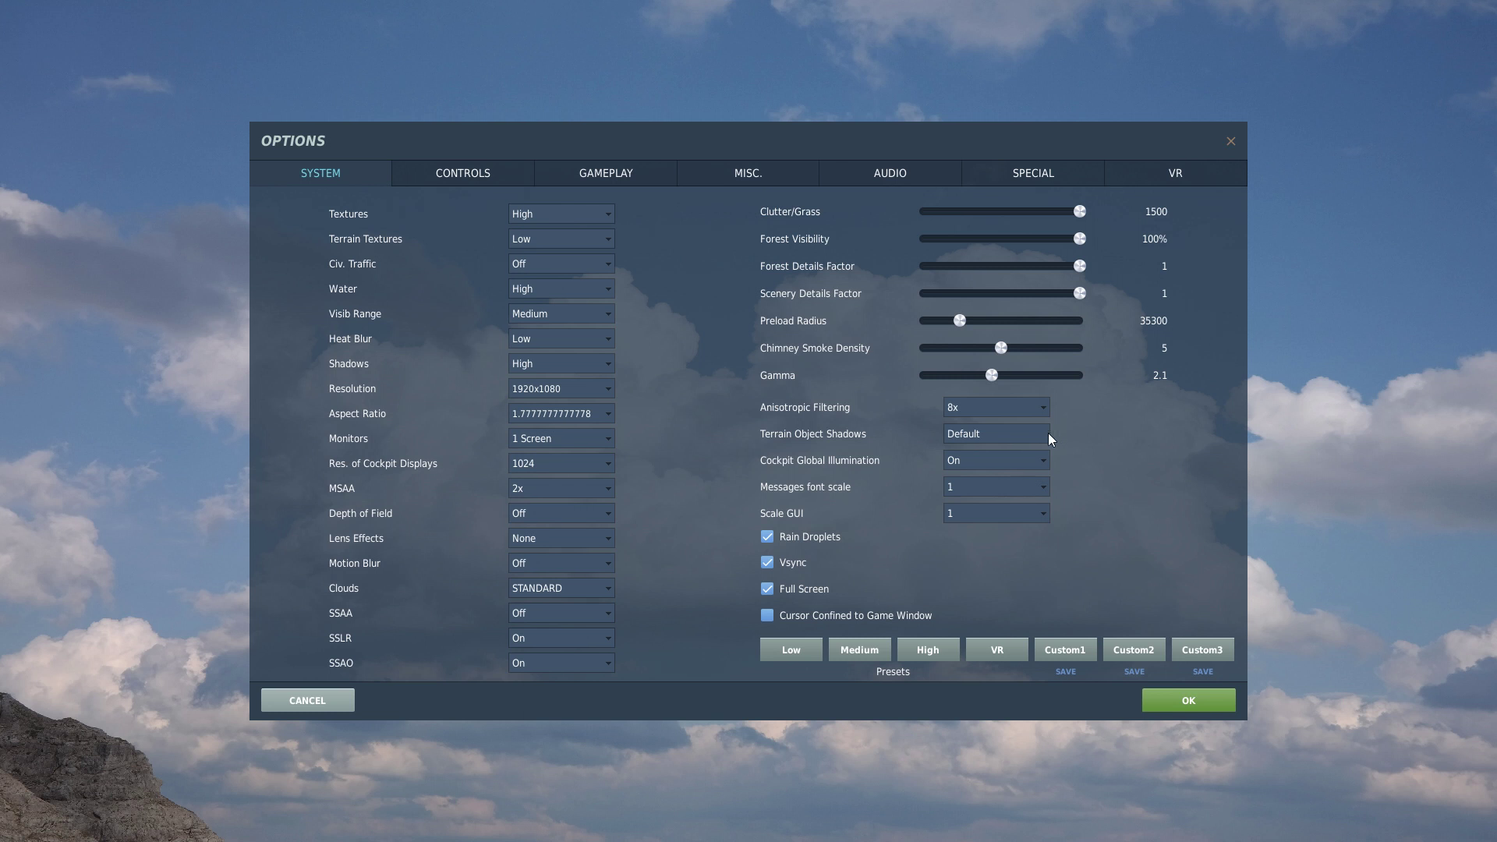
click(1049, 435)
click(980, 467)
click(1035, 435)
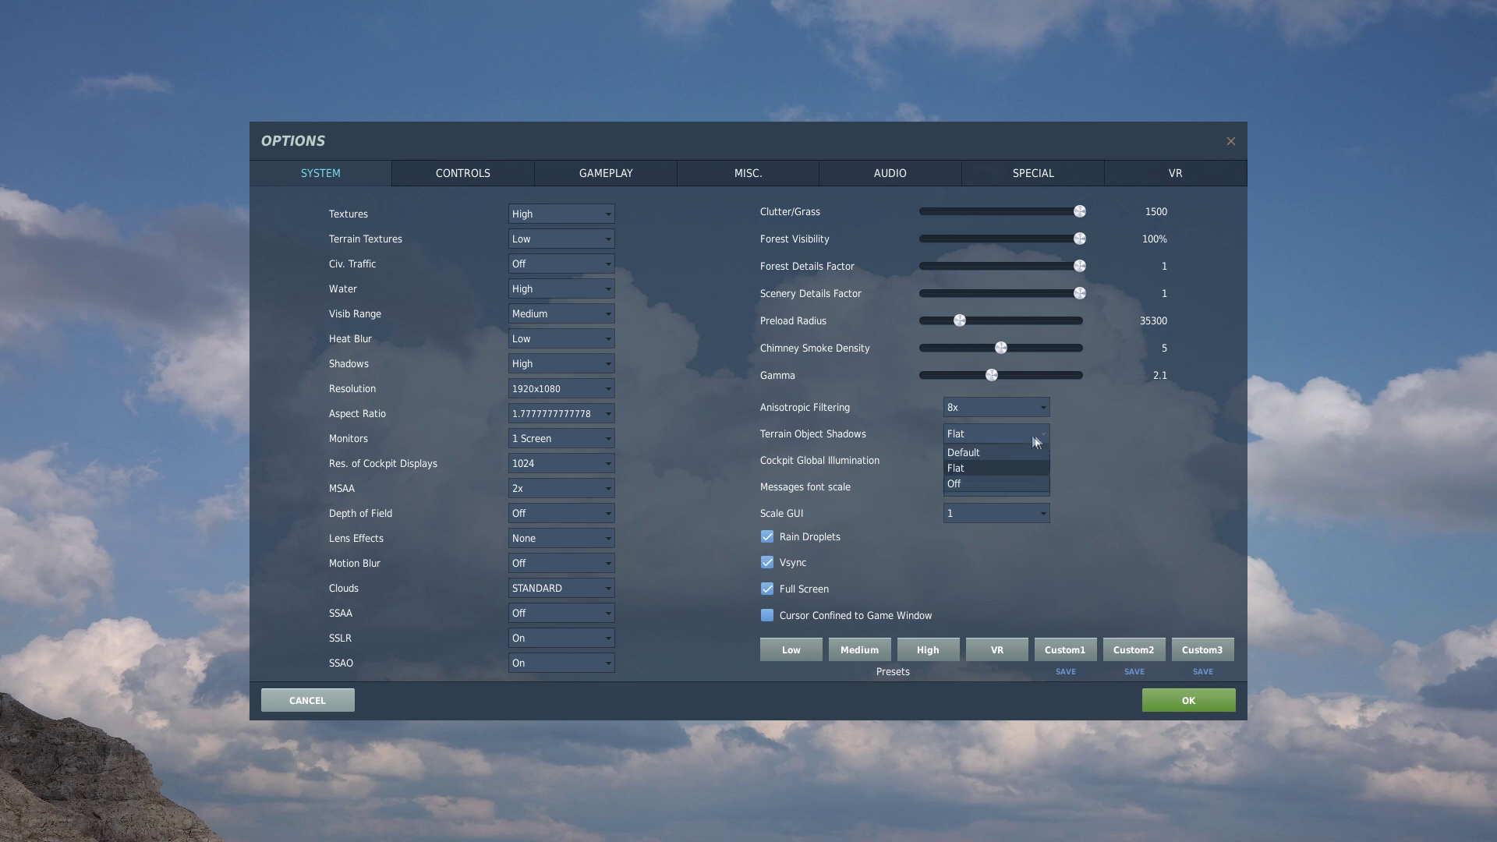
click(962, 466)
Set Terrain Object Shadows to Default
click(970, 435)
click(971, 465)
click(975, 440)
click(976, 453)
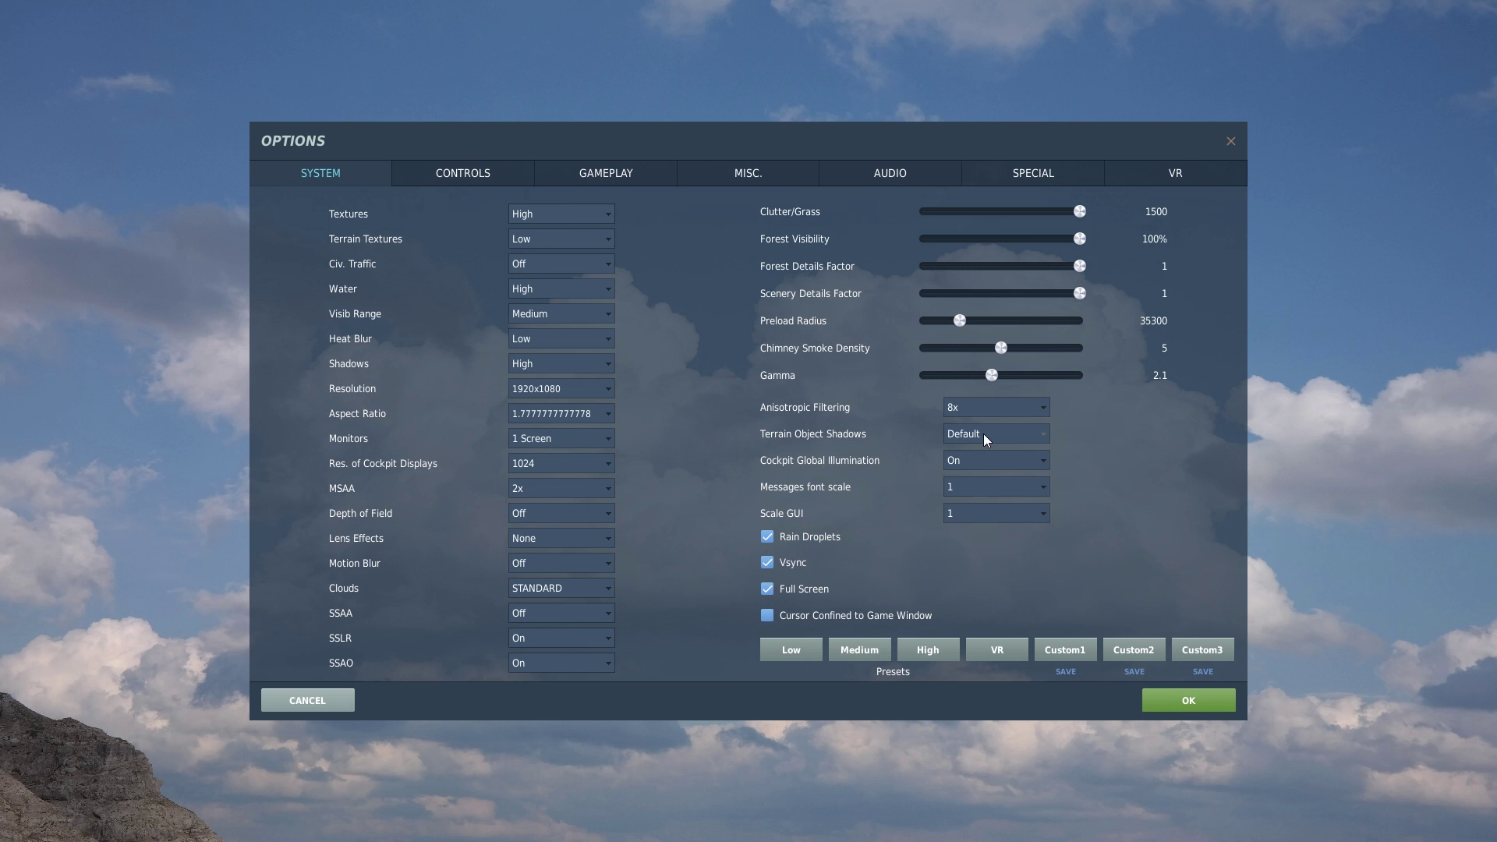
Set Terrain Object Shadows back to Flat
click(1042, 435)
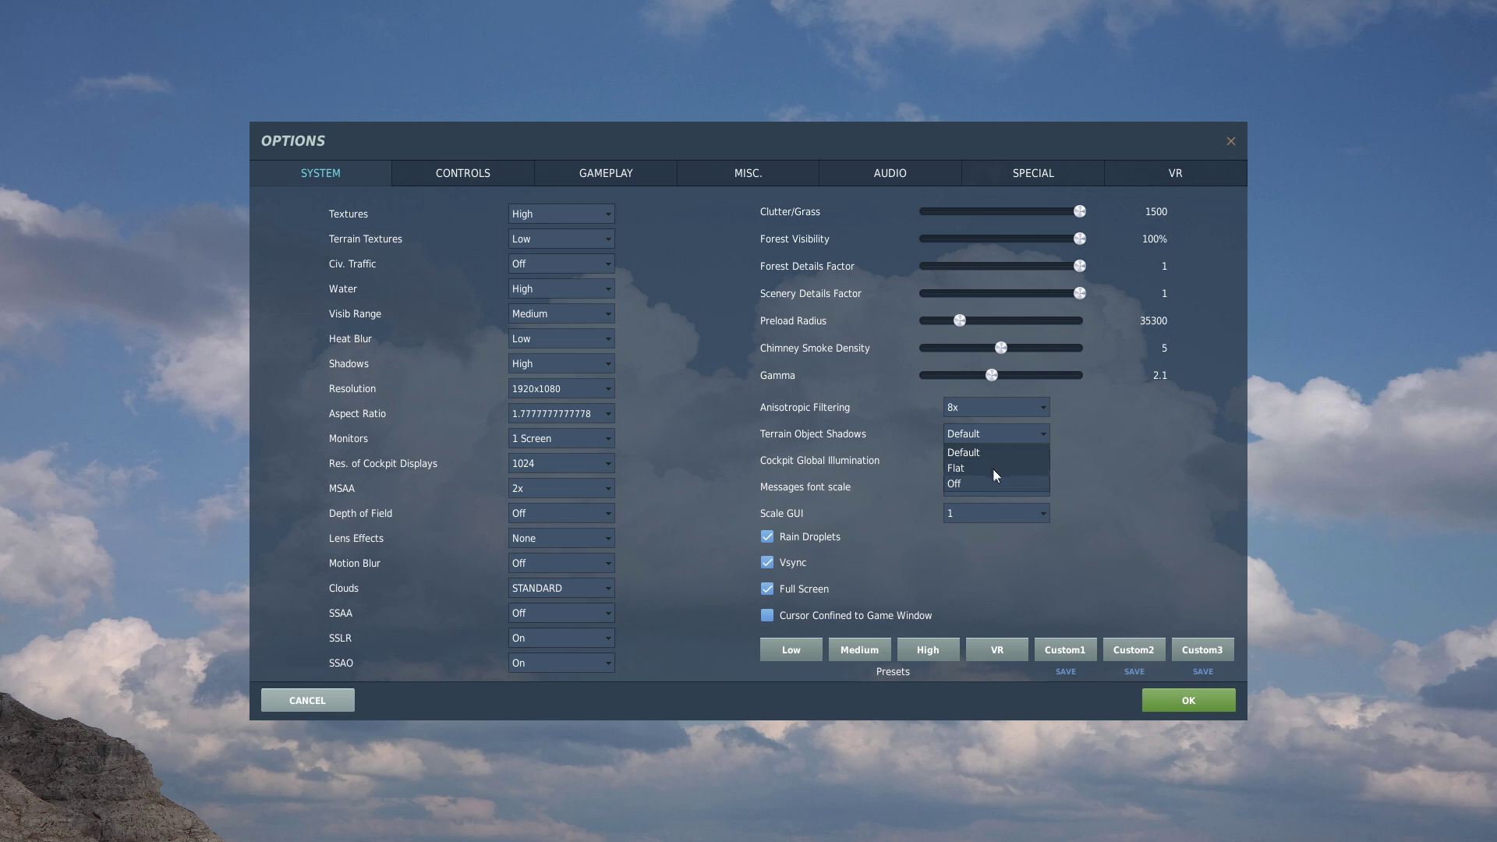
click(995, 468)
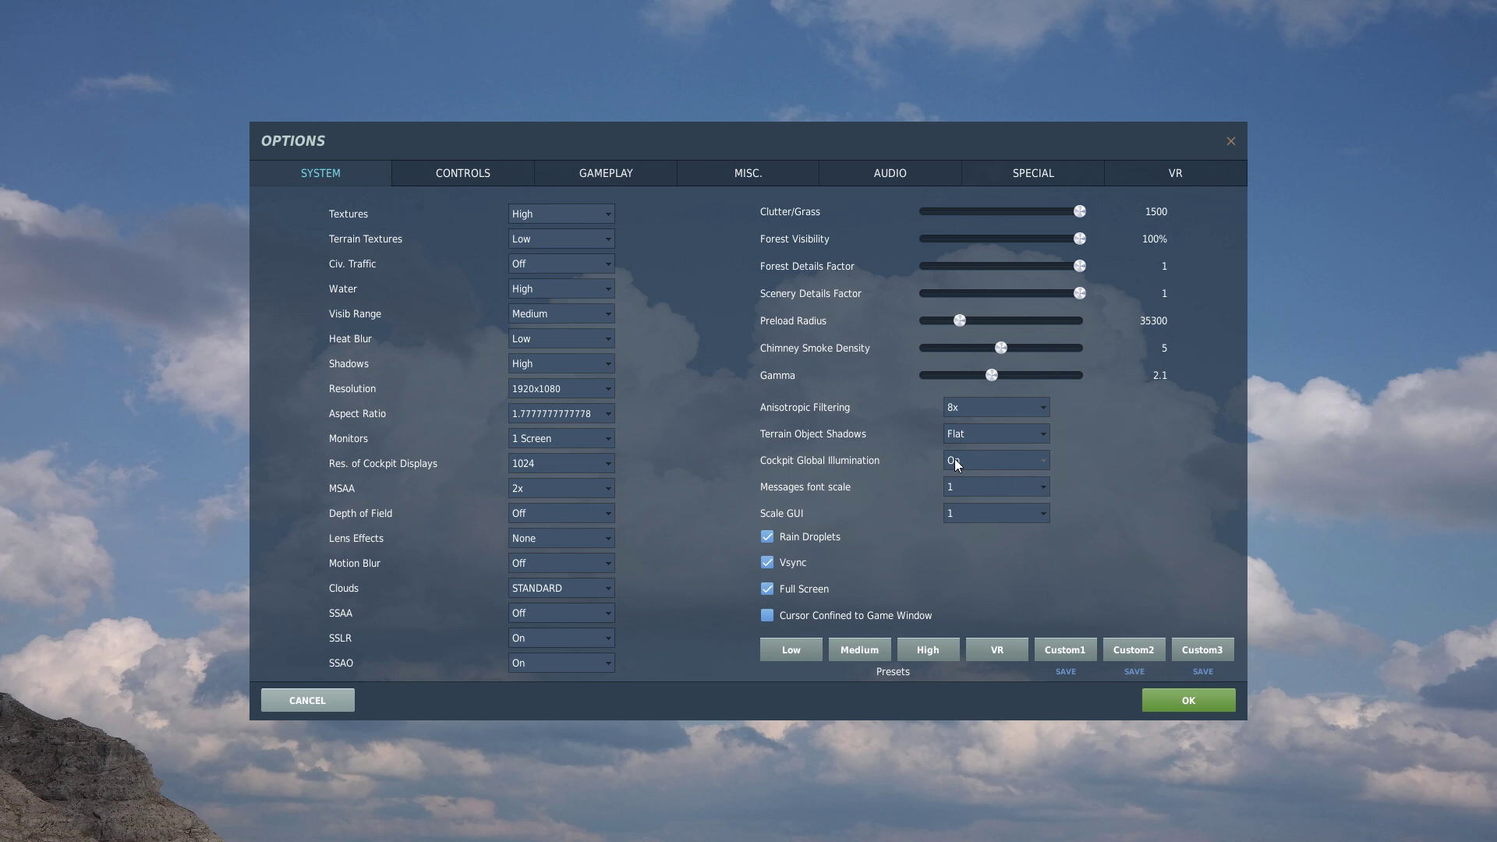
Check the choices for Cockpit Global Illumination, keeping On, and switch Full Screen off and back on
click(1039, 458)
click(991, 495)
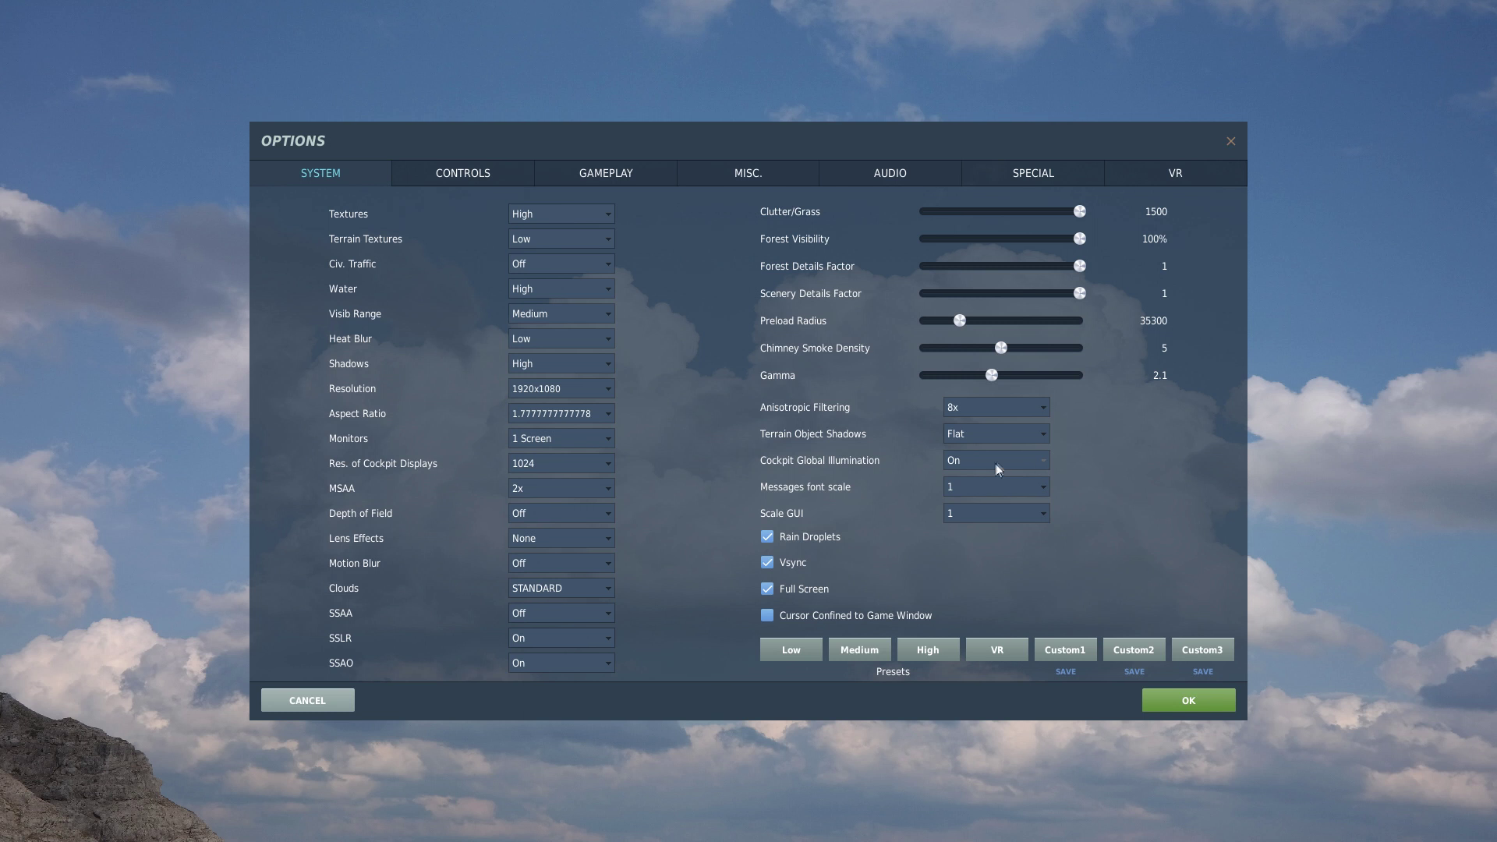
click(1043, 461)
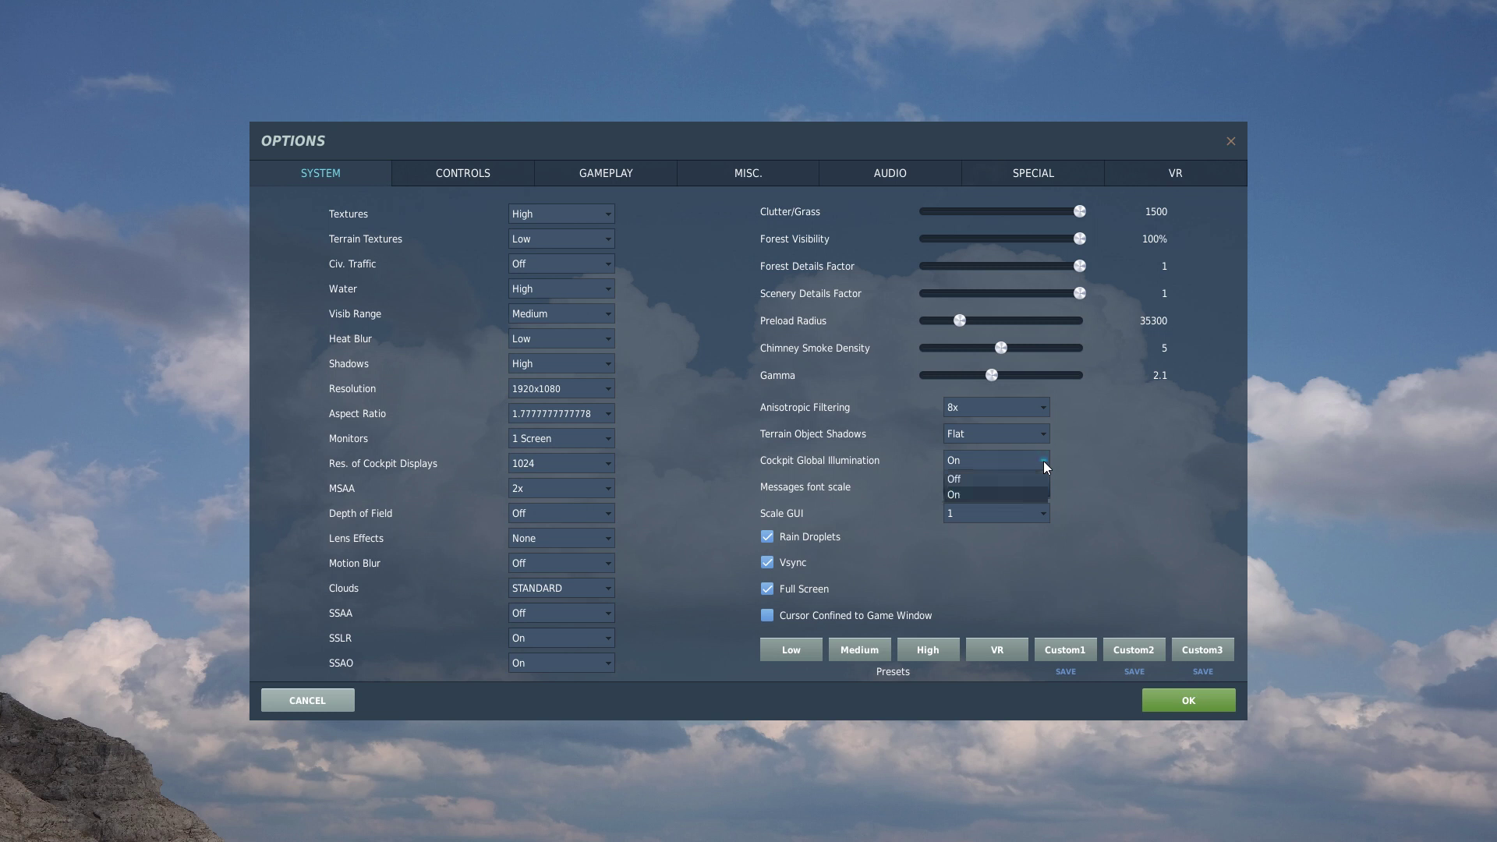
click(1021, 493)
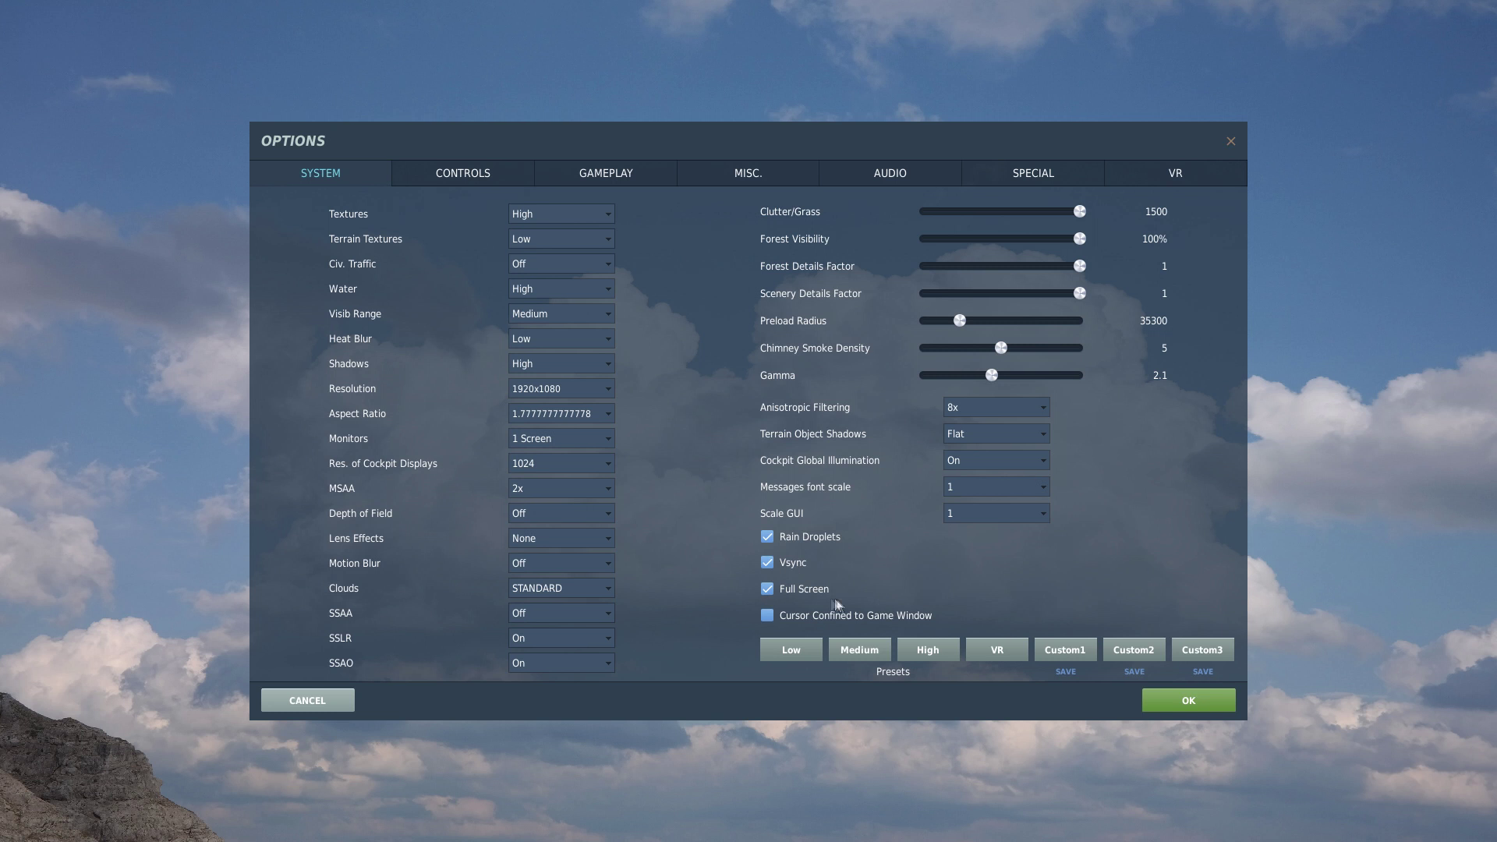
click(766, 588)
click(768, 588)
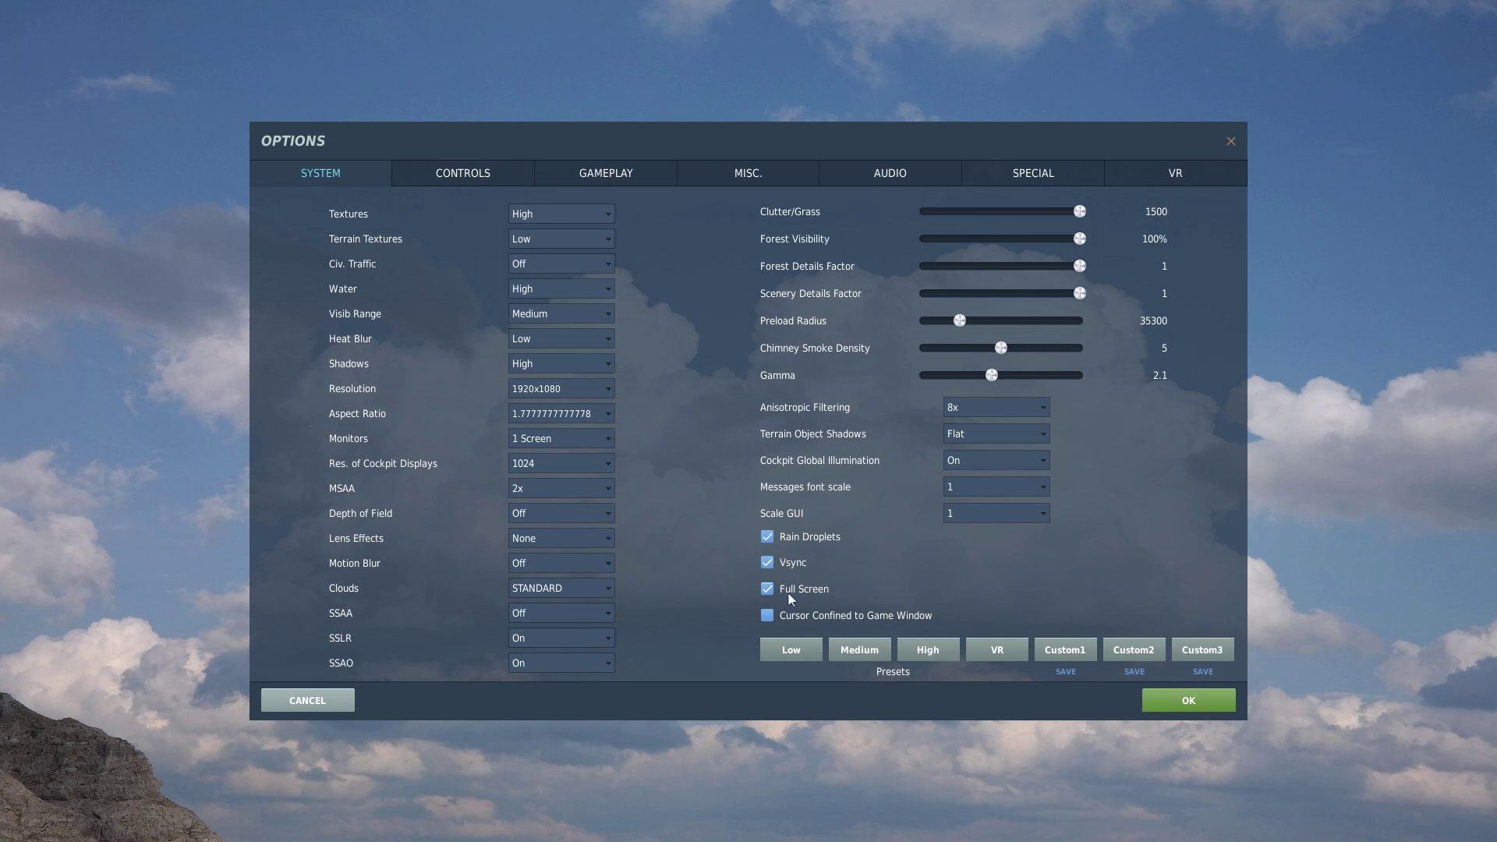